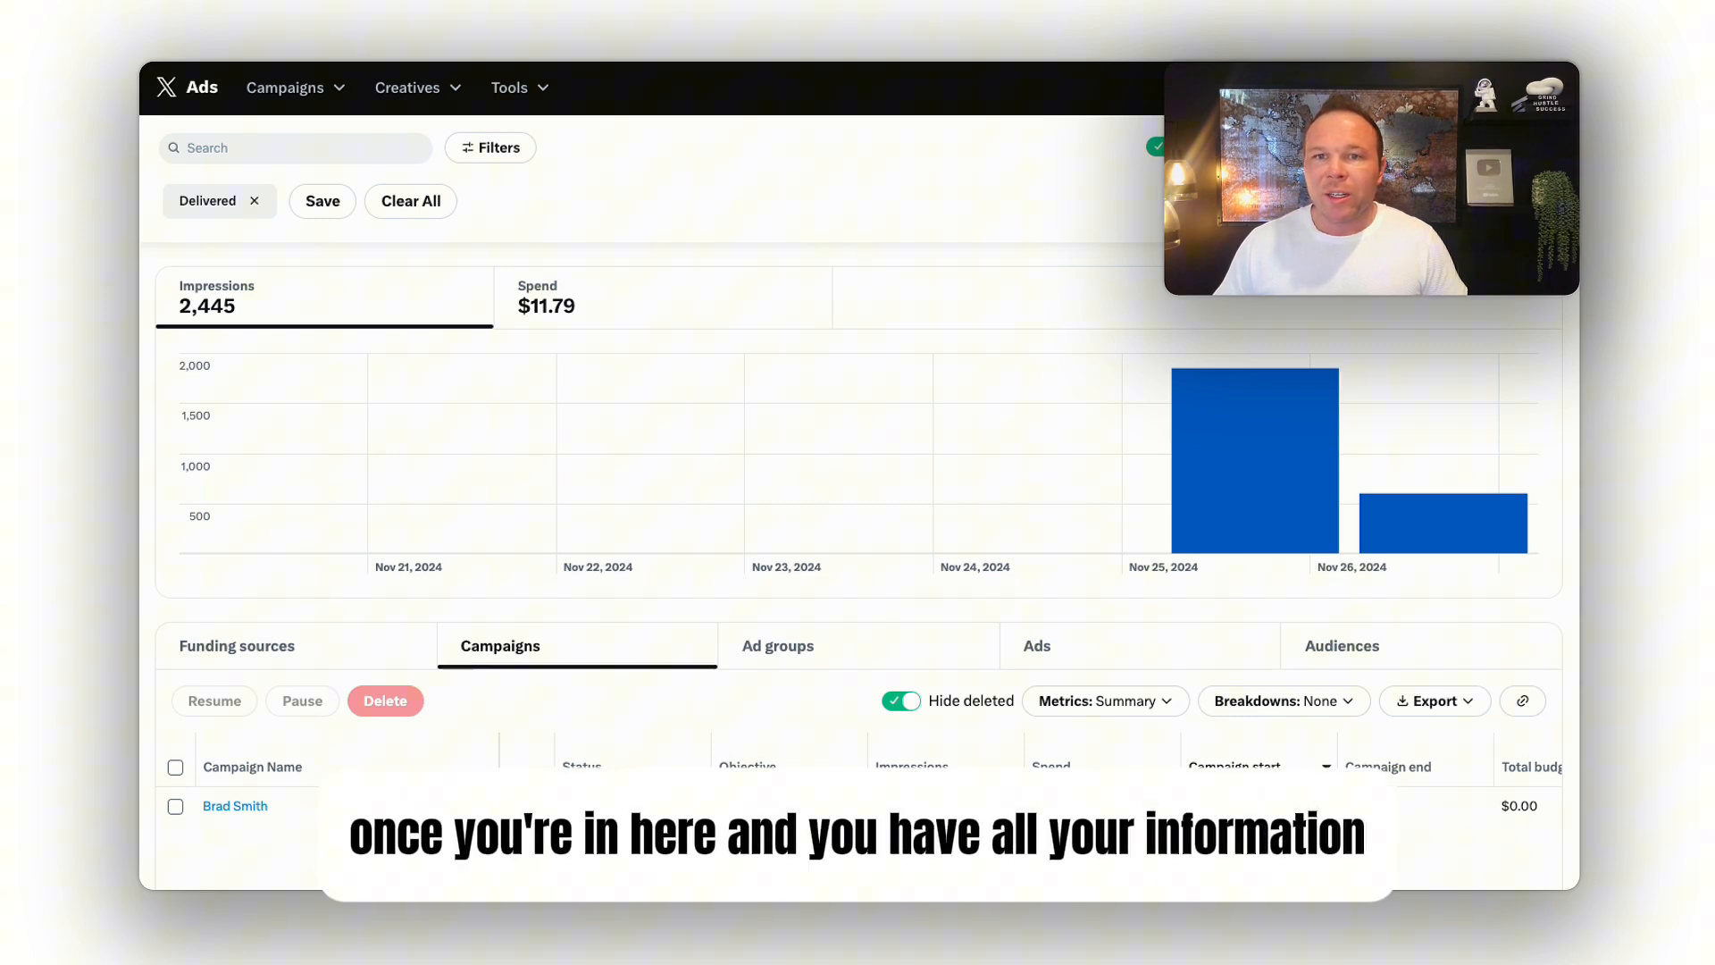
Step: From Tools > Events manager, add a website event source and accept the tracking terms
left_click(543, 88)
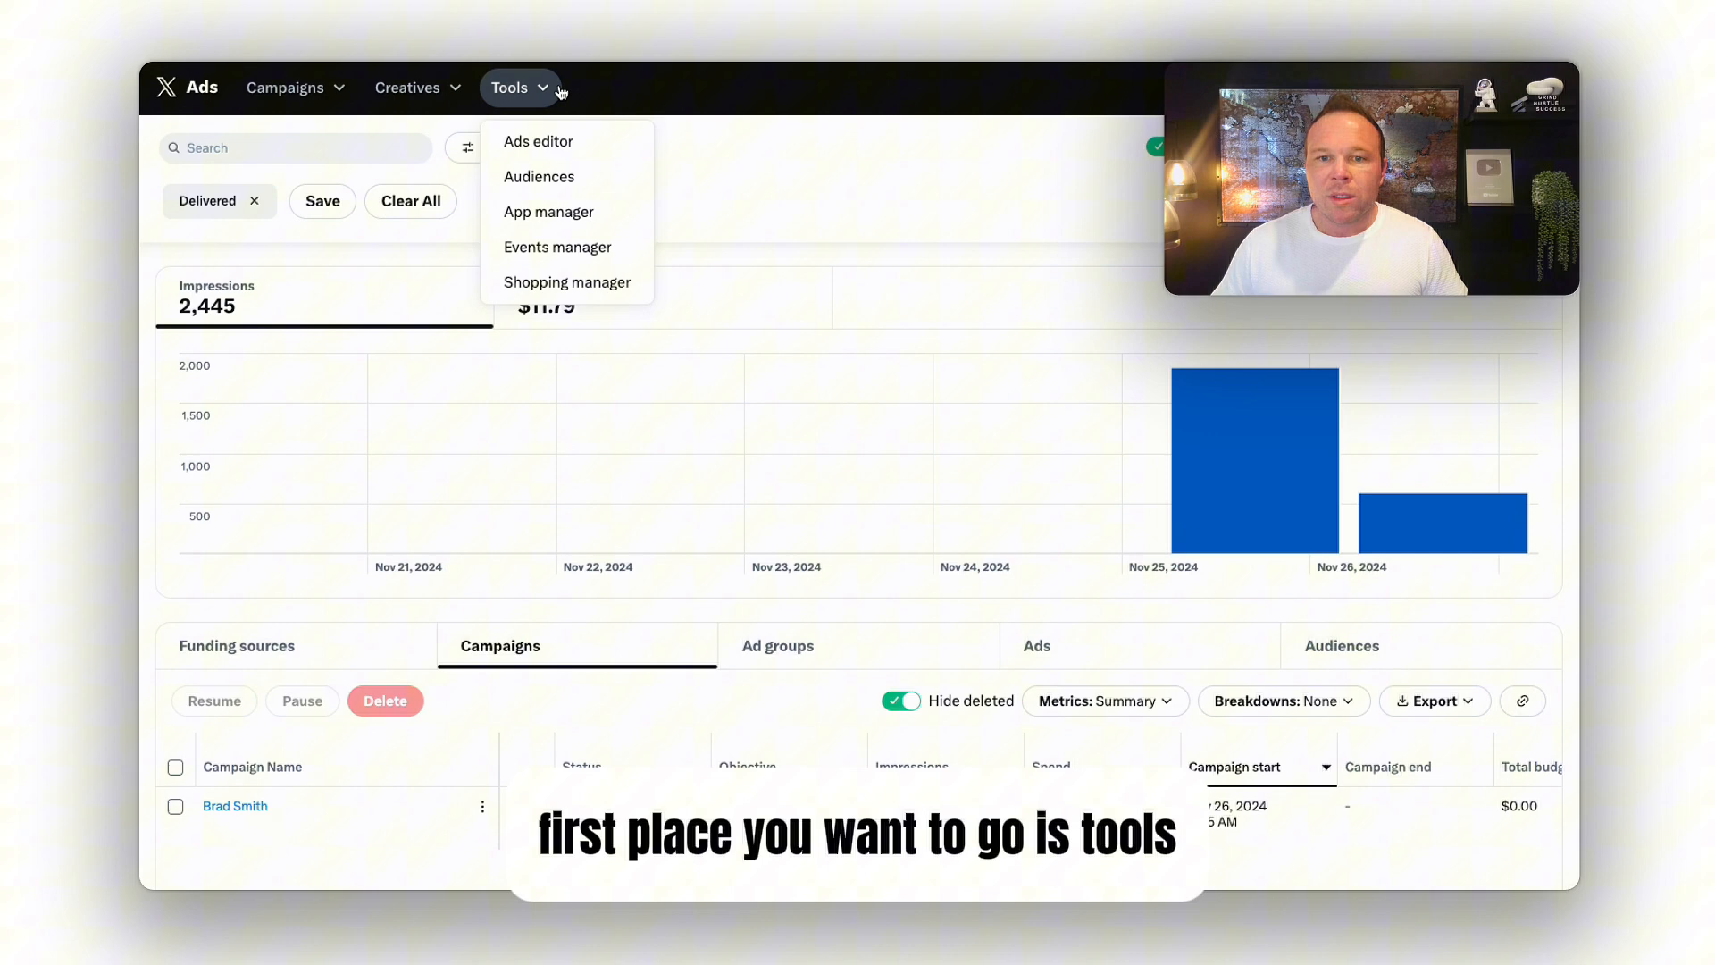
left_click(545, 248)
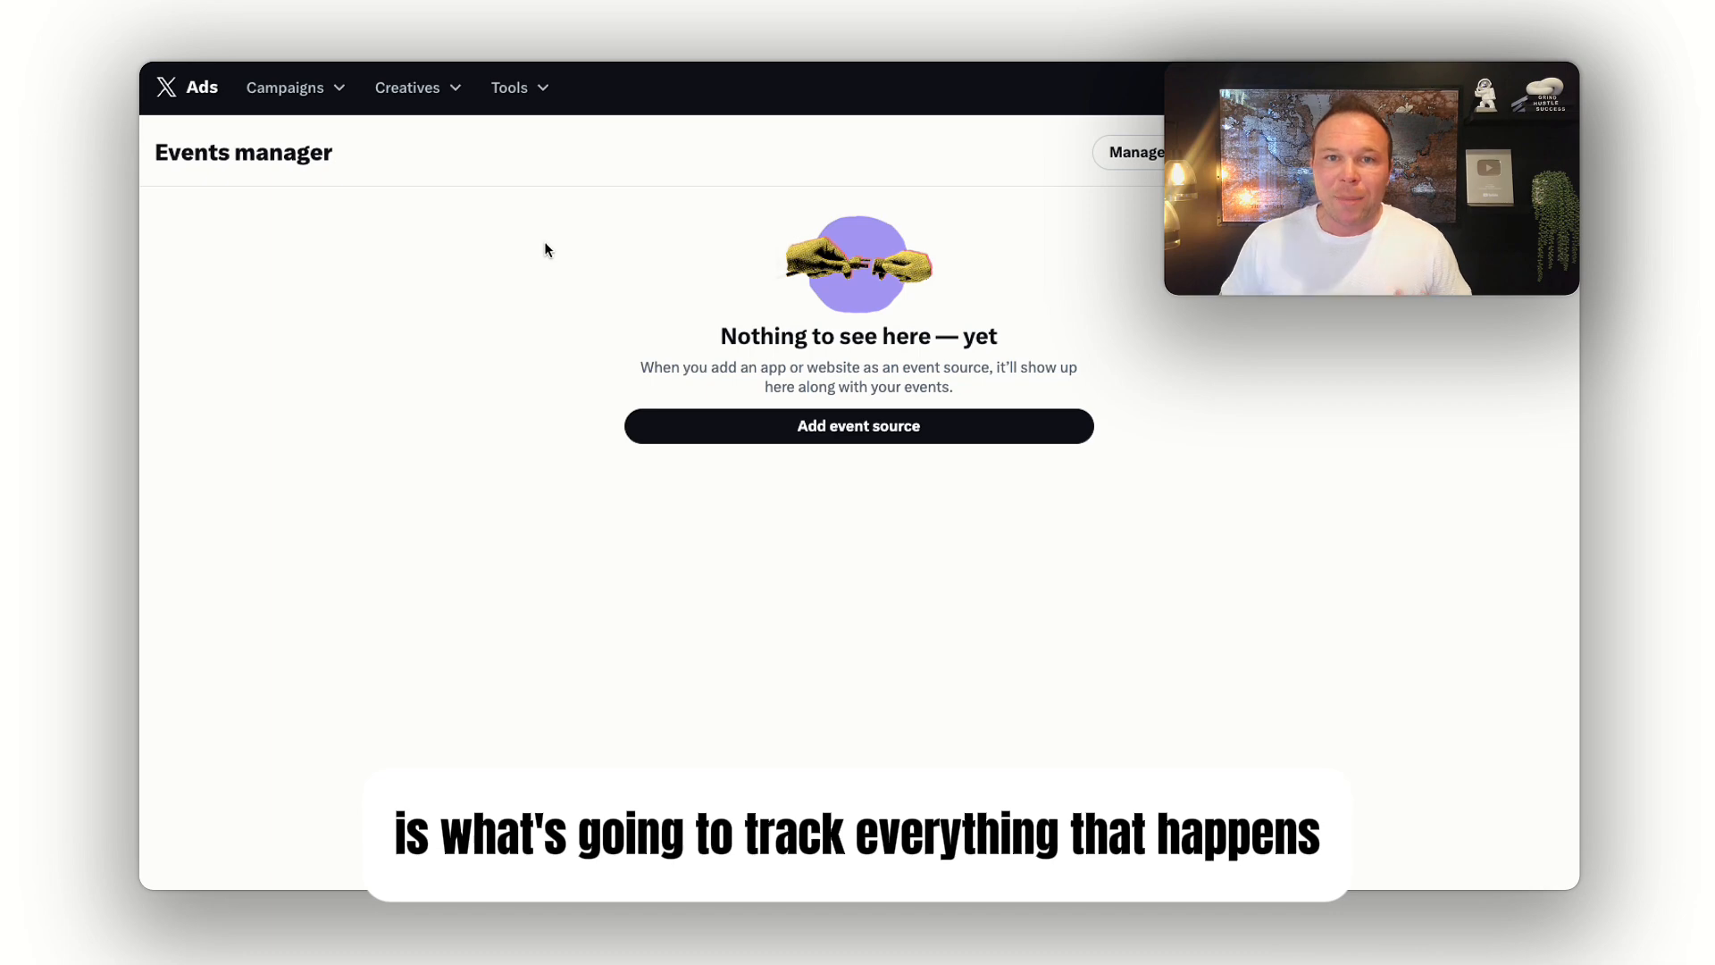
left_click(750, 425)
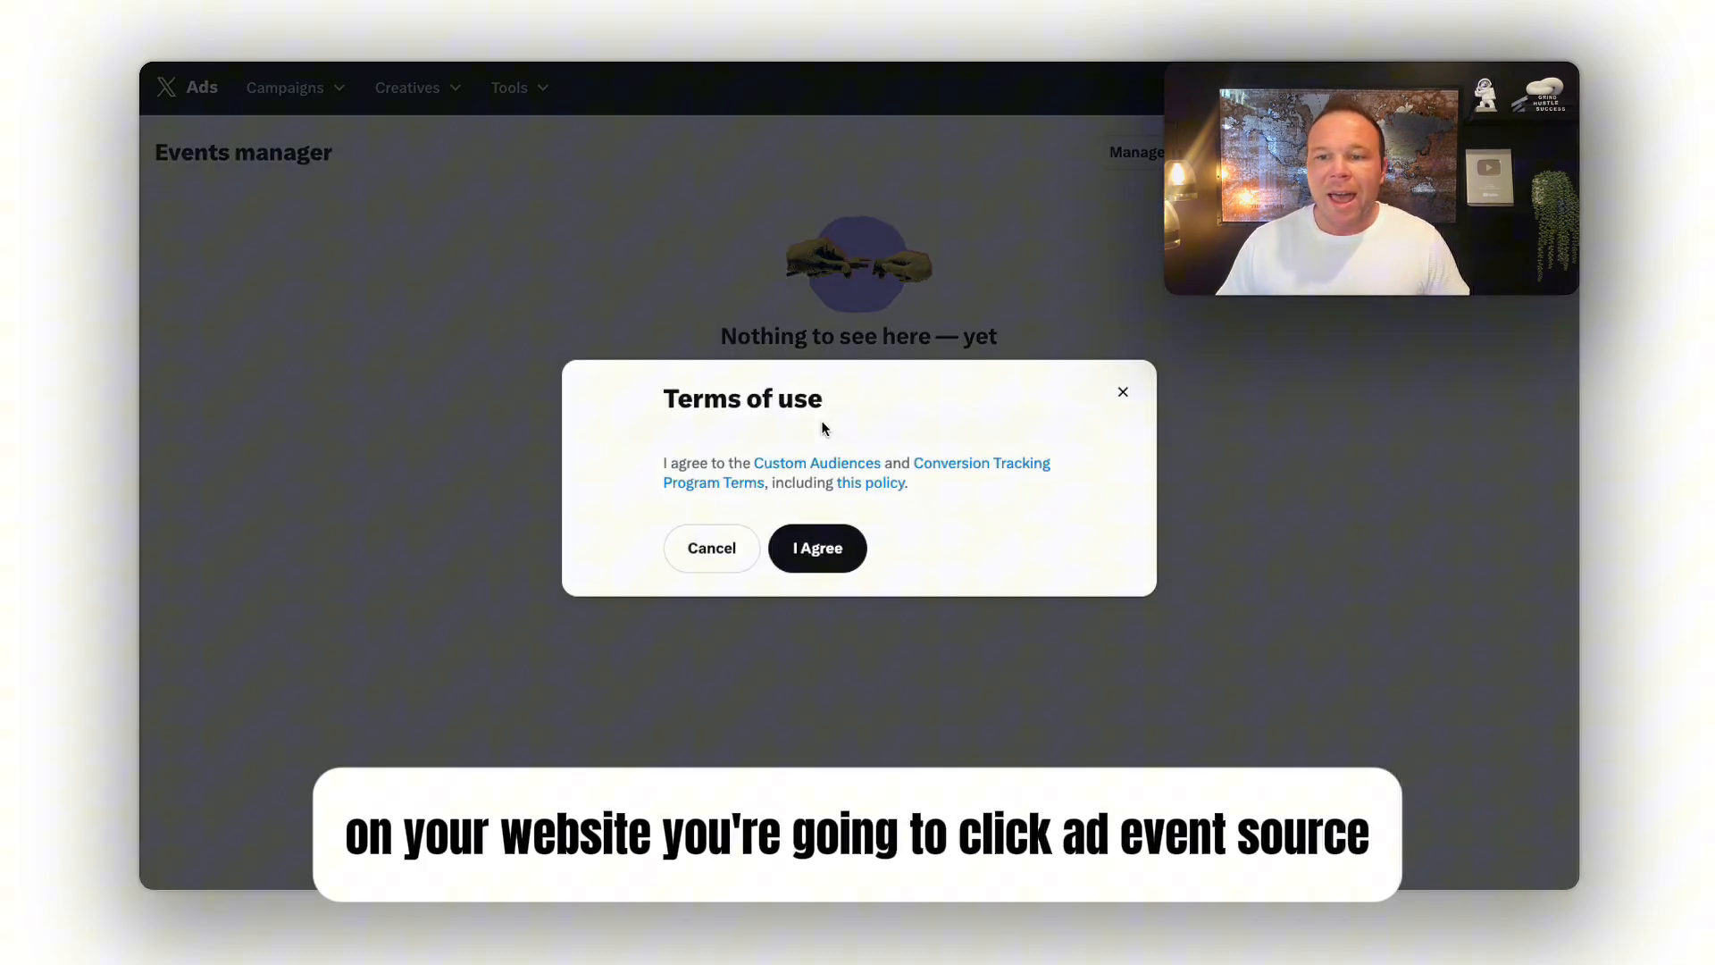
left_click(816, 546)
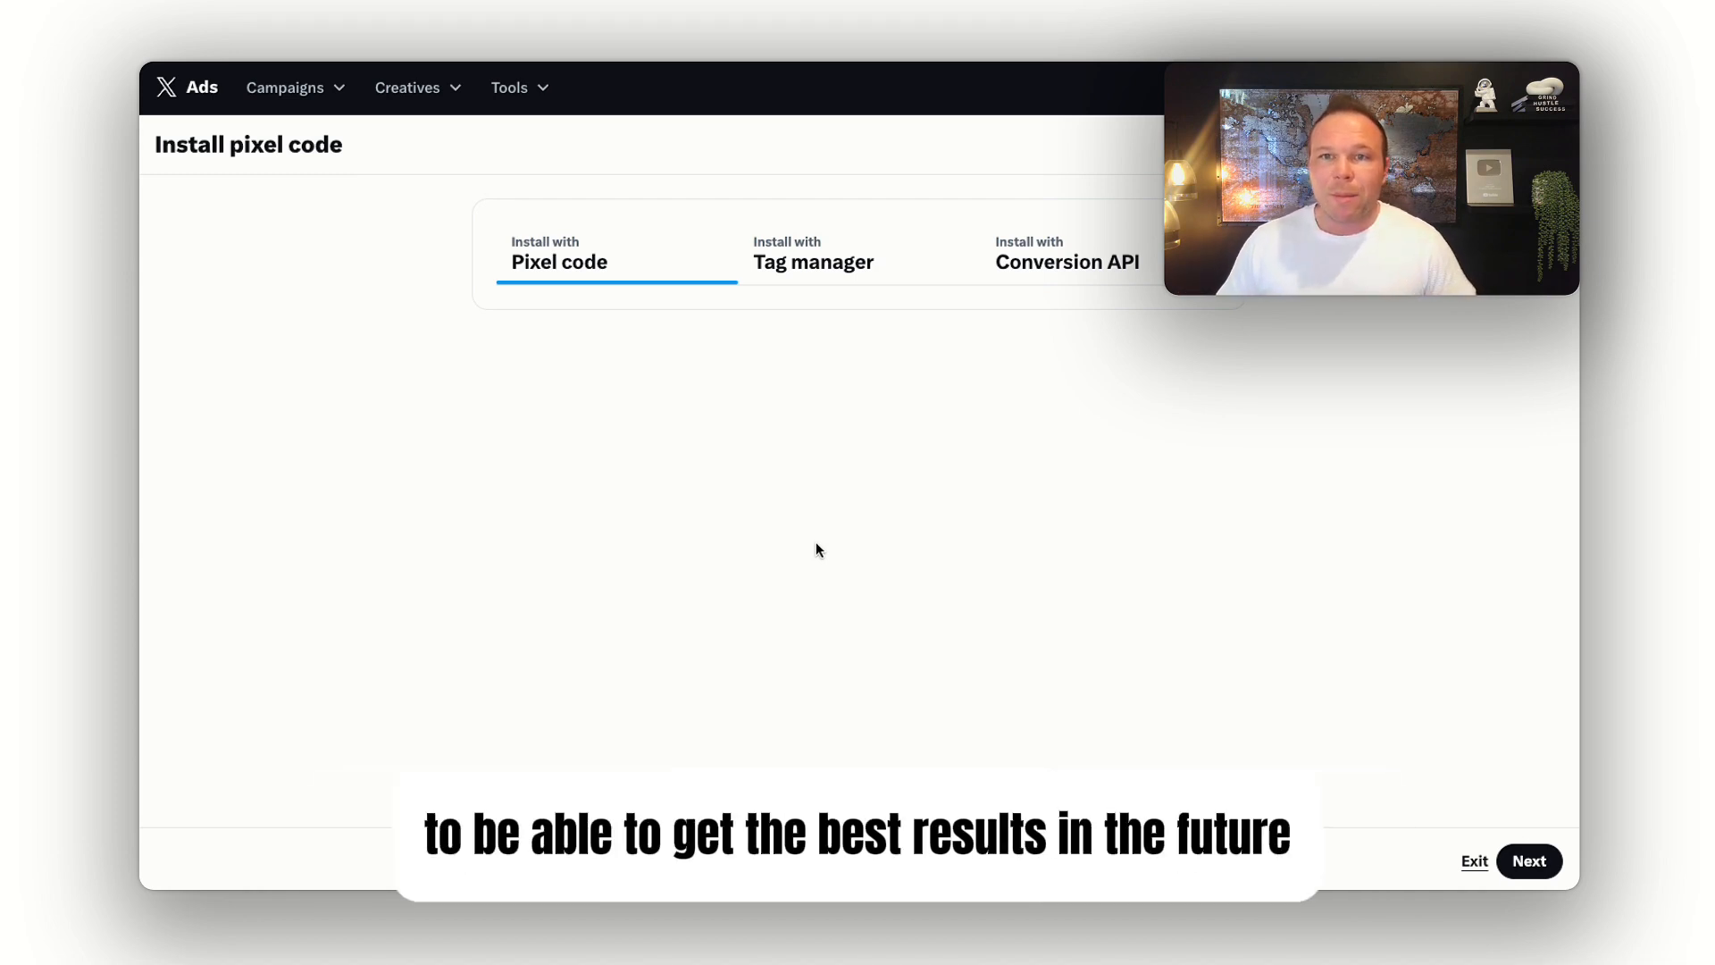
Step: Finish pixel setup, view the Twitter pixel and copy its full base code
left_click(1530, 858)
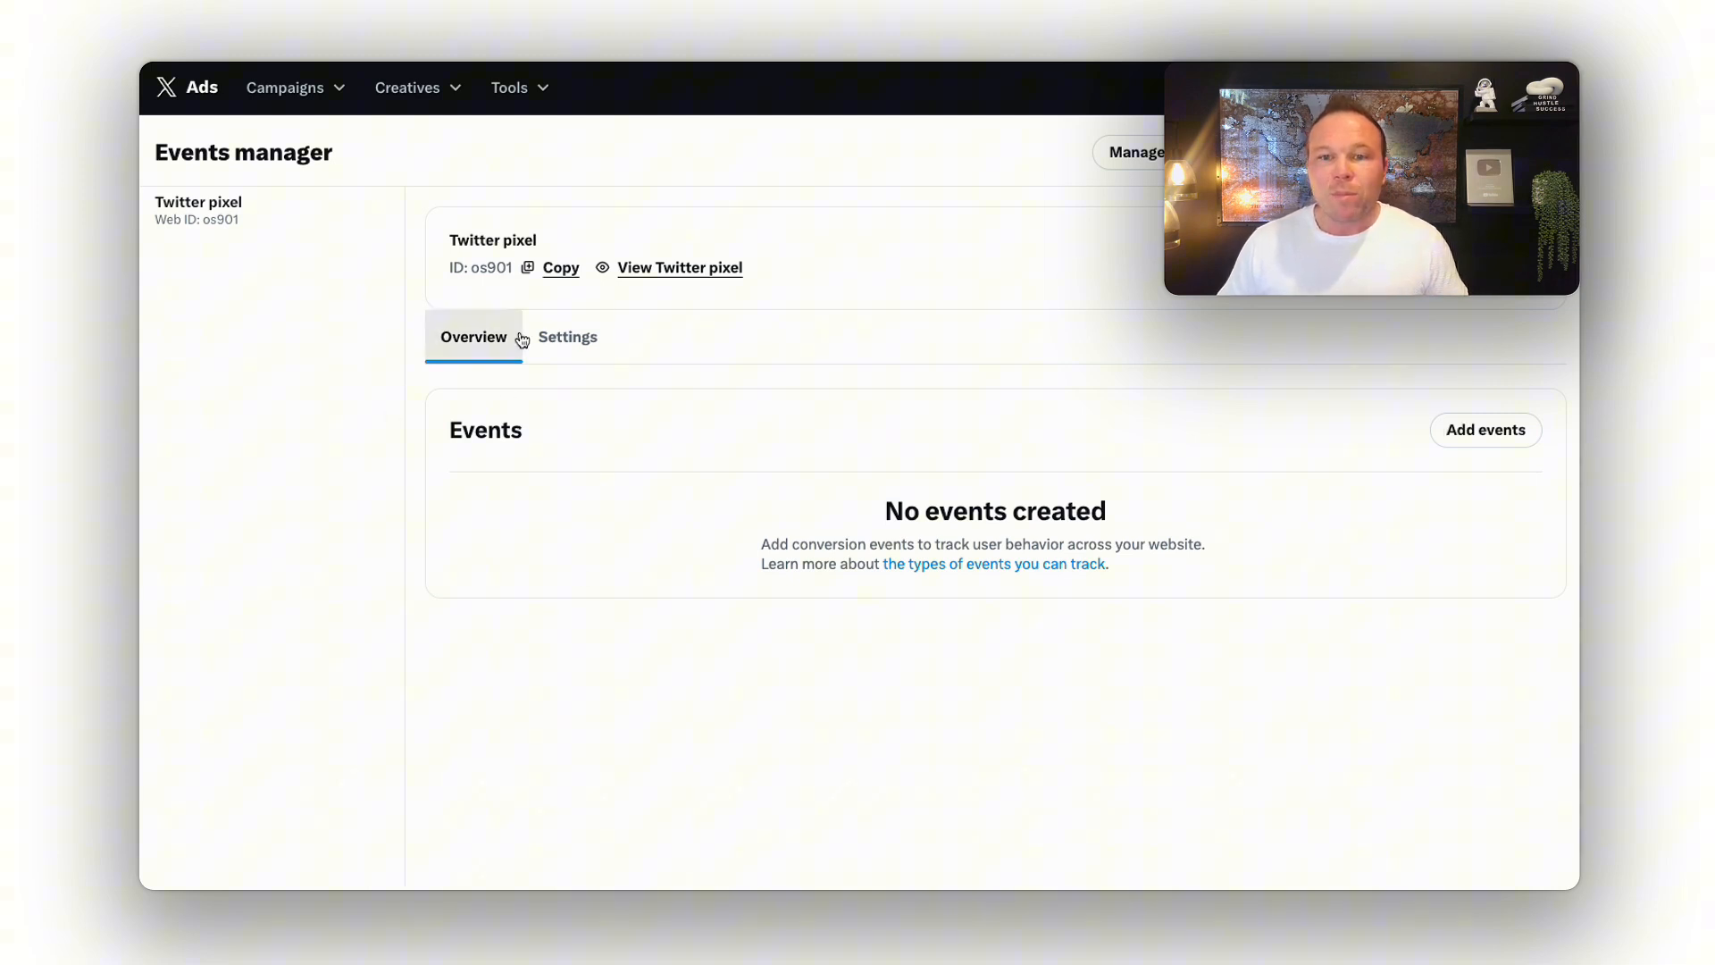
left_click(679, 268)
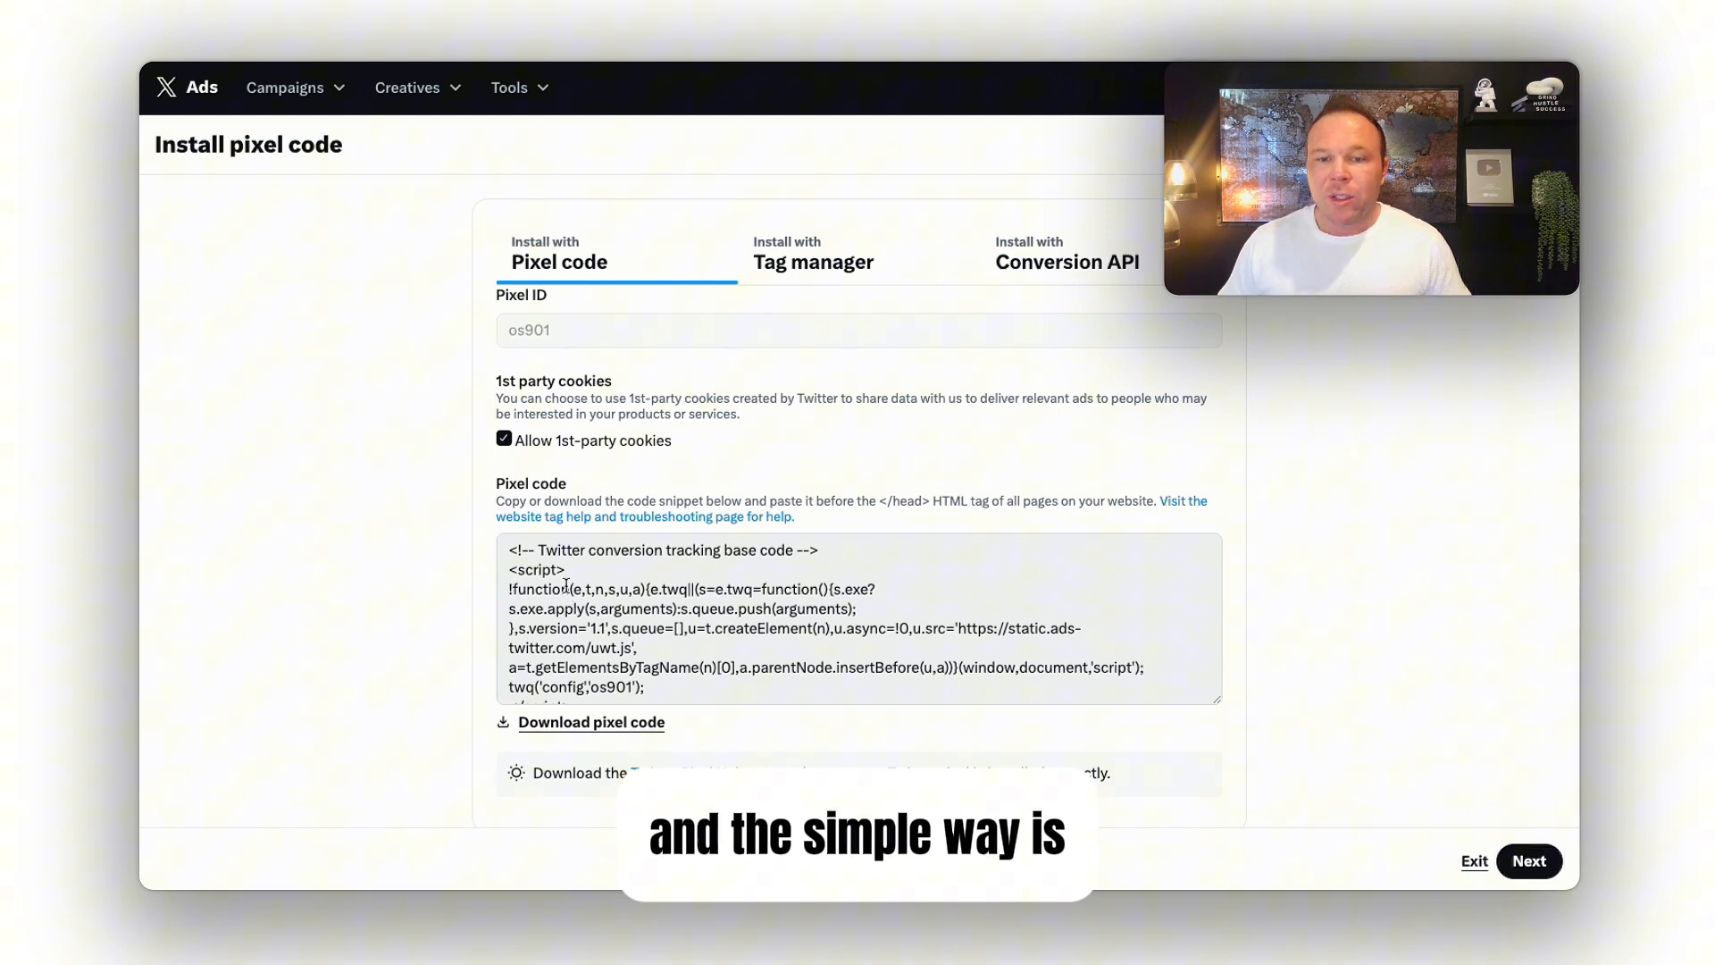
left_click_drag(509, 550, 711, 703)
right_click(660, 599)
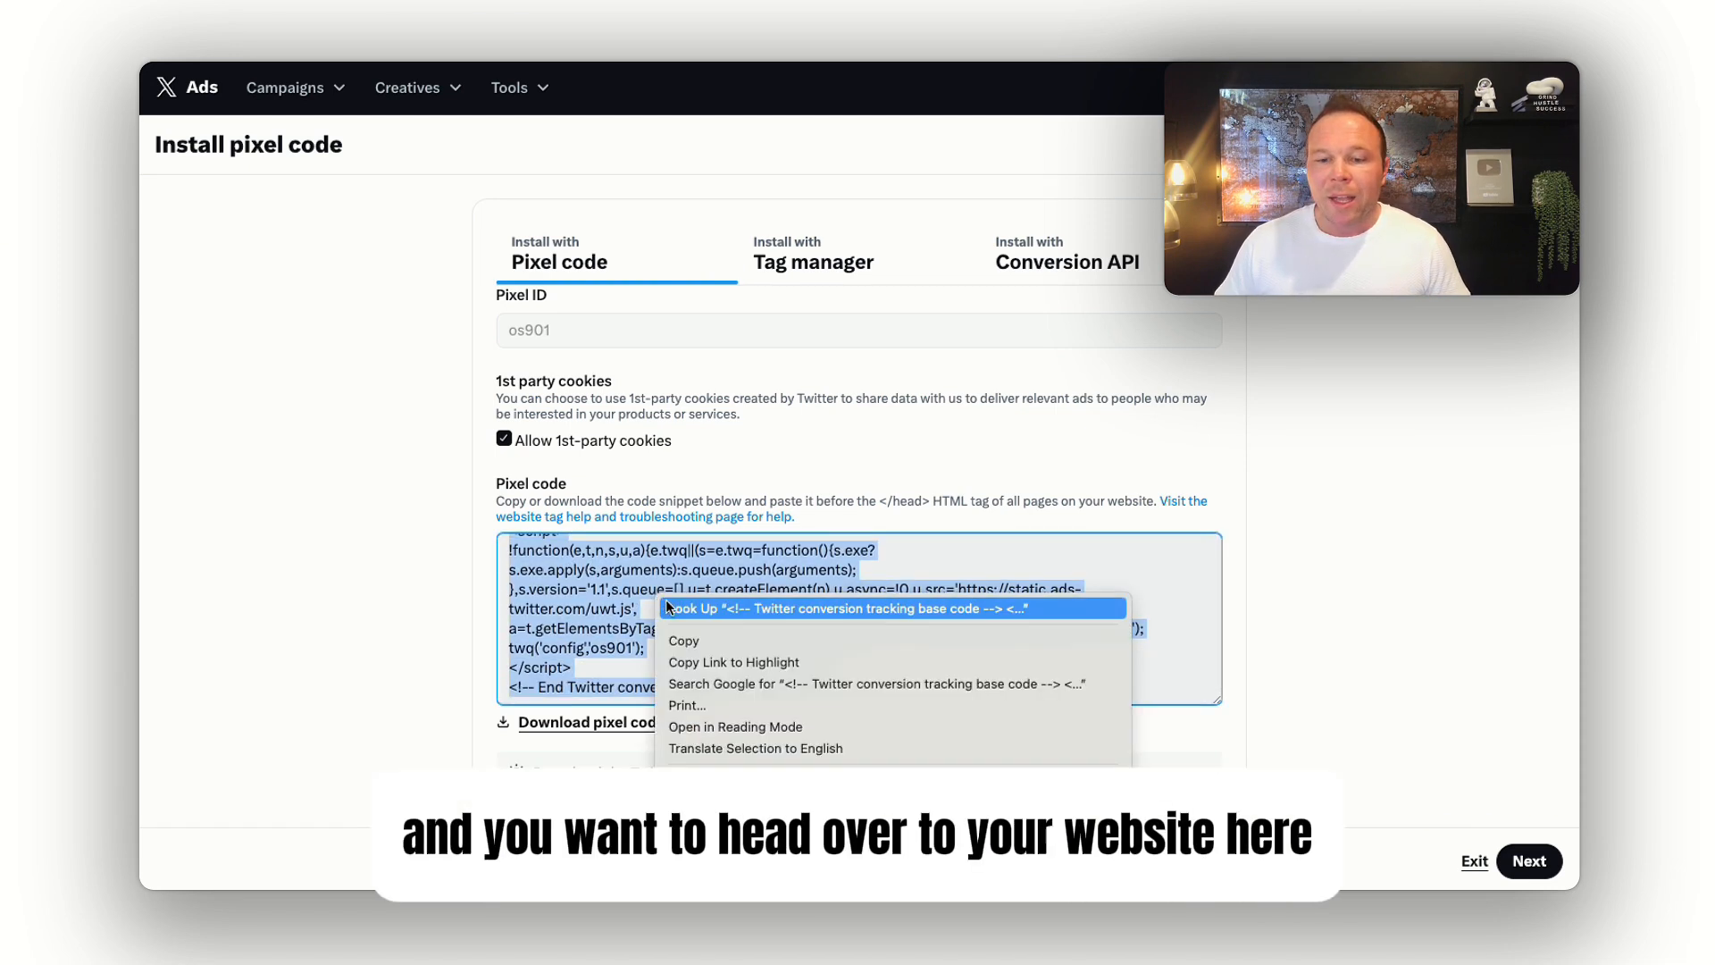
left_click(686, 640)
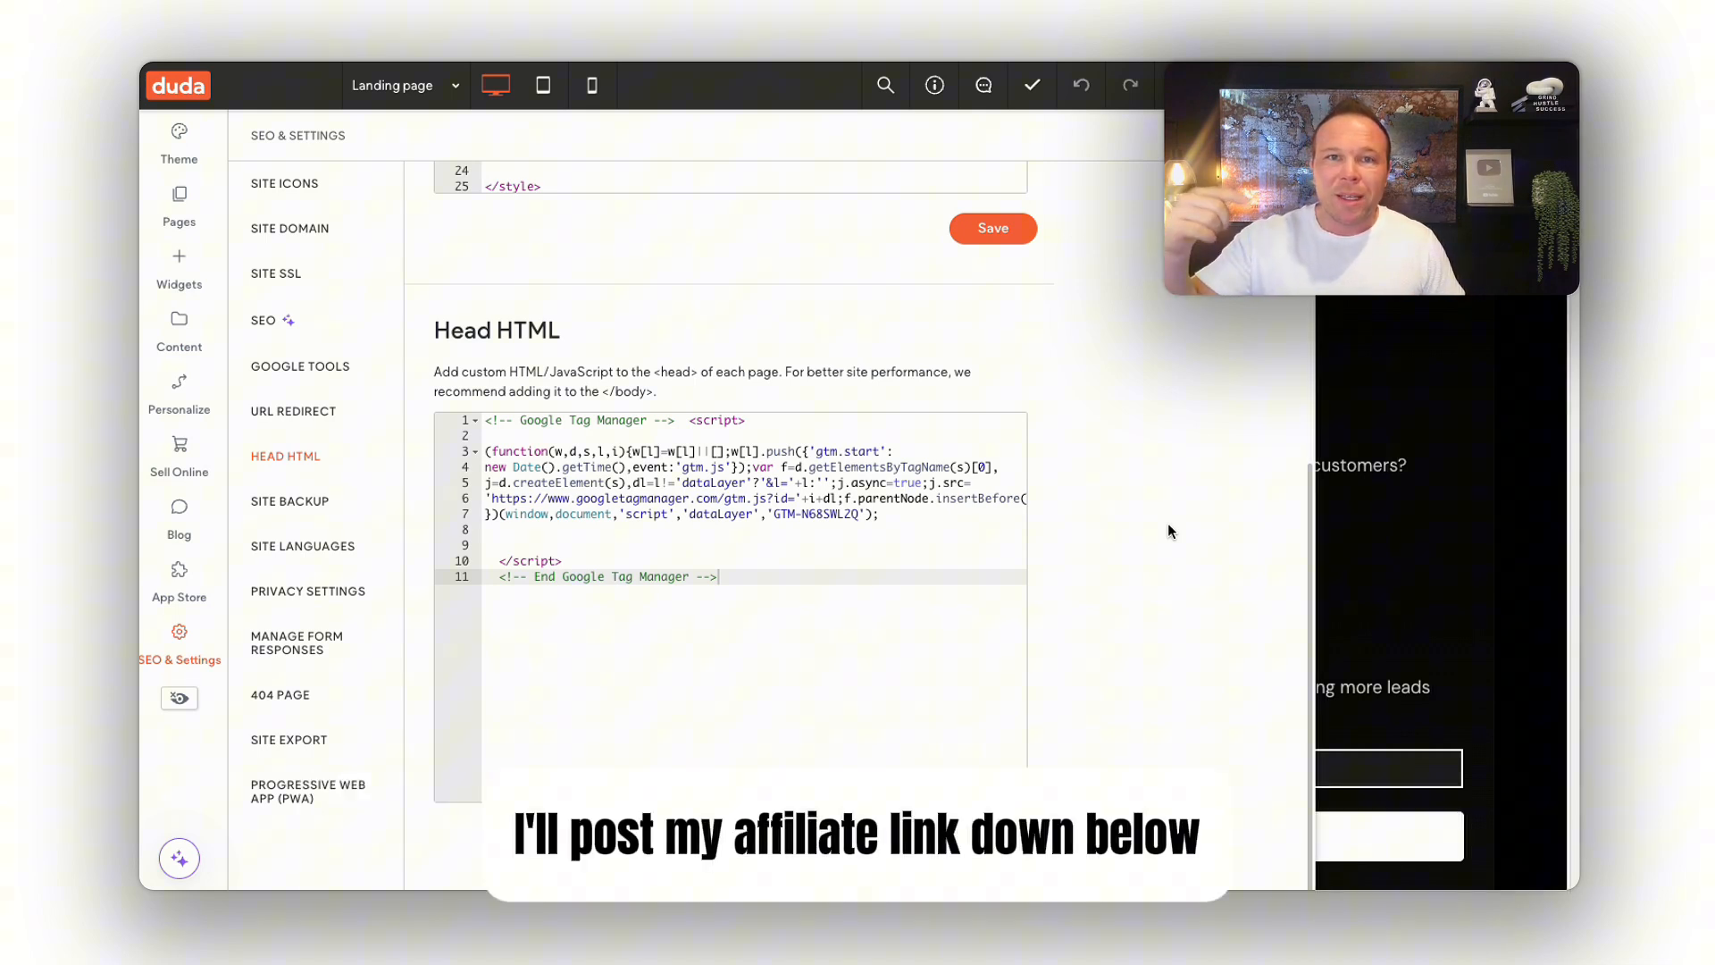
Step: Paste the Twitter pixel code on a new line below the existing Head HTML script
left_click(776, 576)
key("Return")
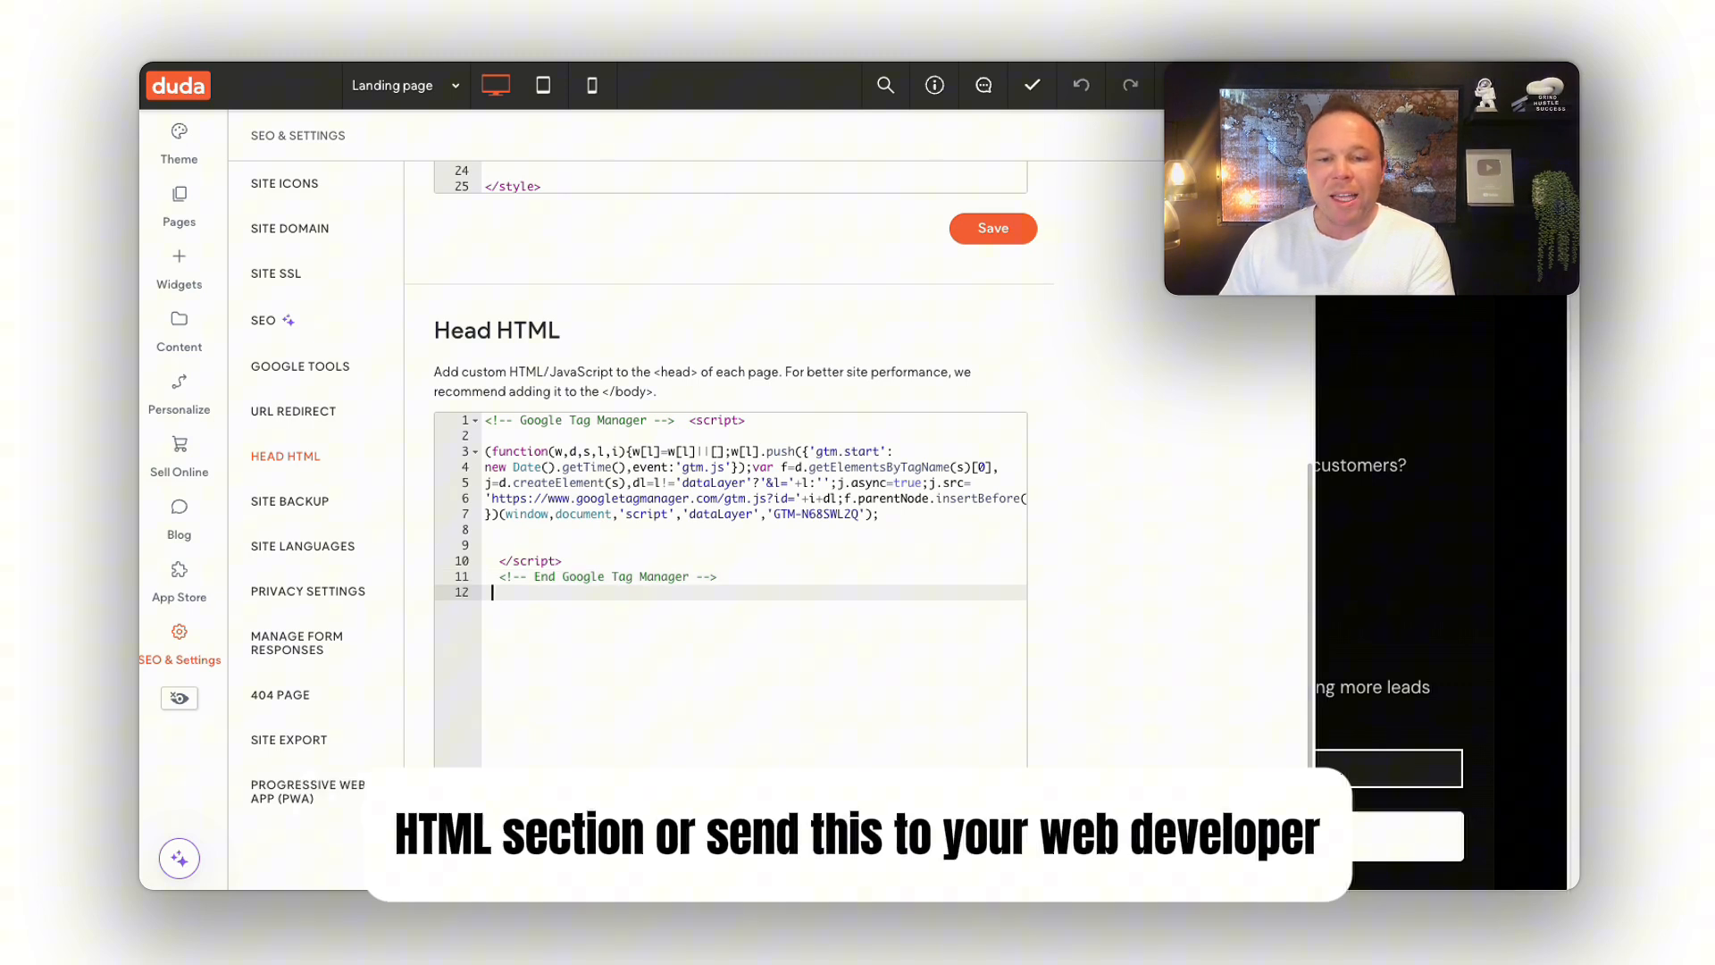
key("ctrl+v")
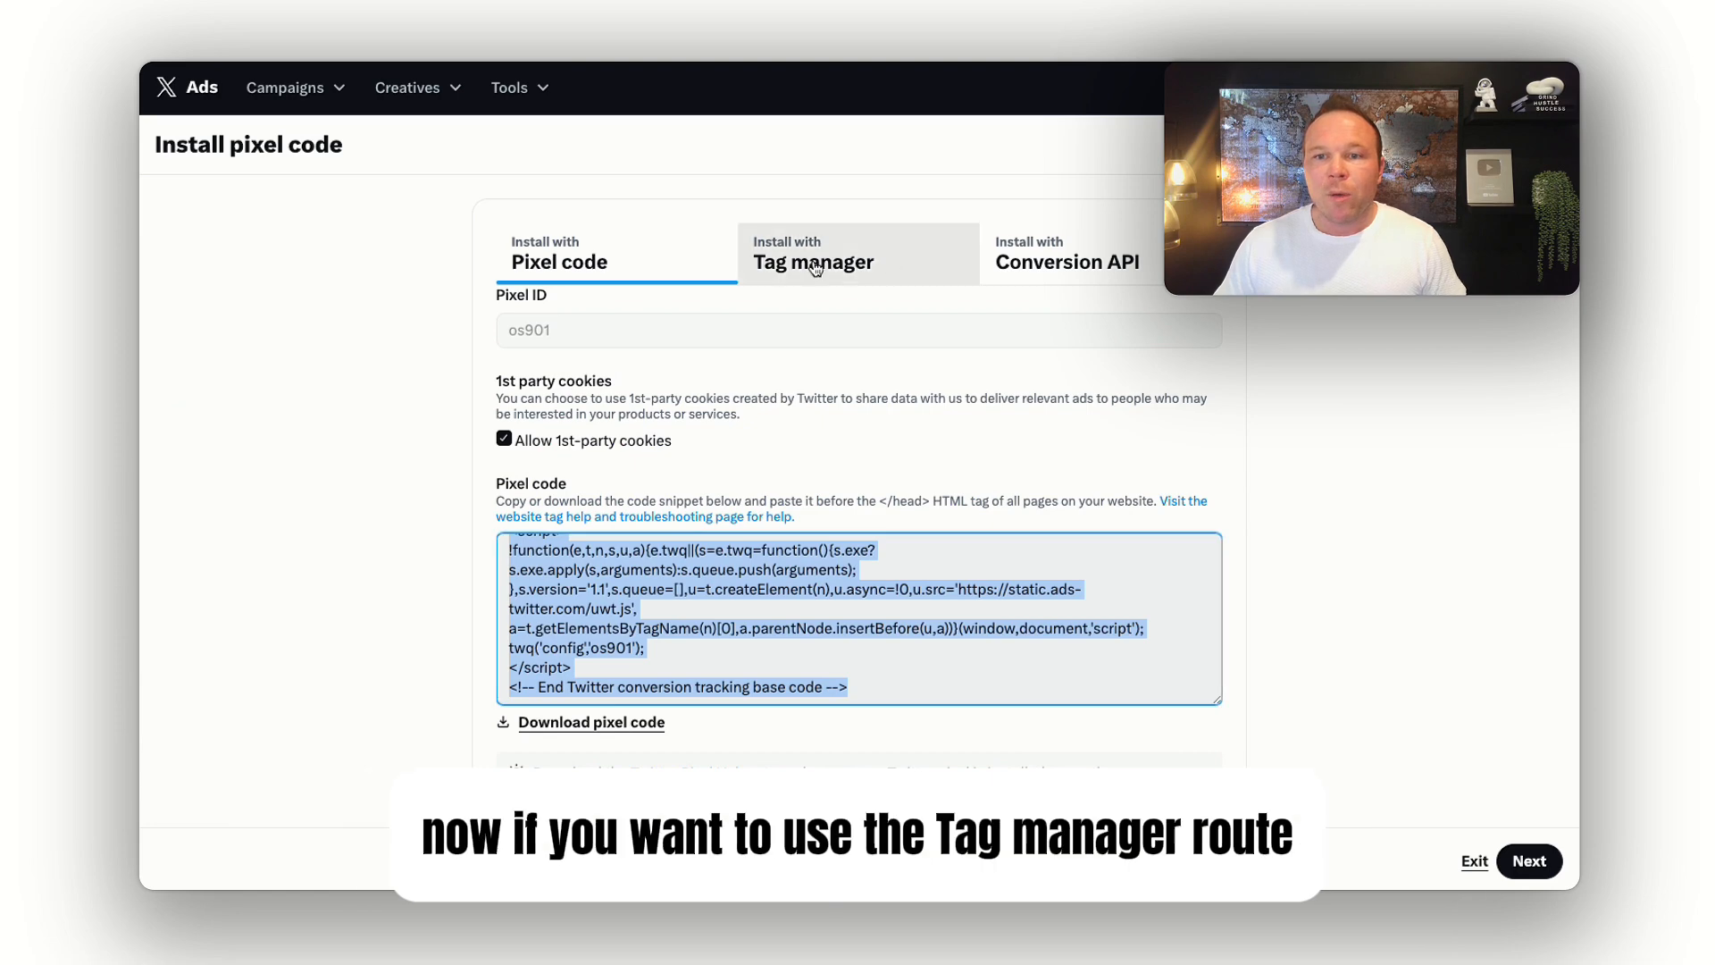
Step: Switch the pixel installation to the Tag manager option showing the pixel ID
left_click(829, 268)
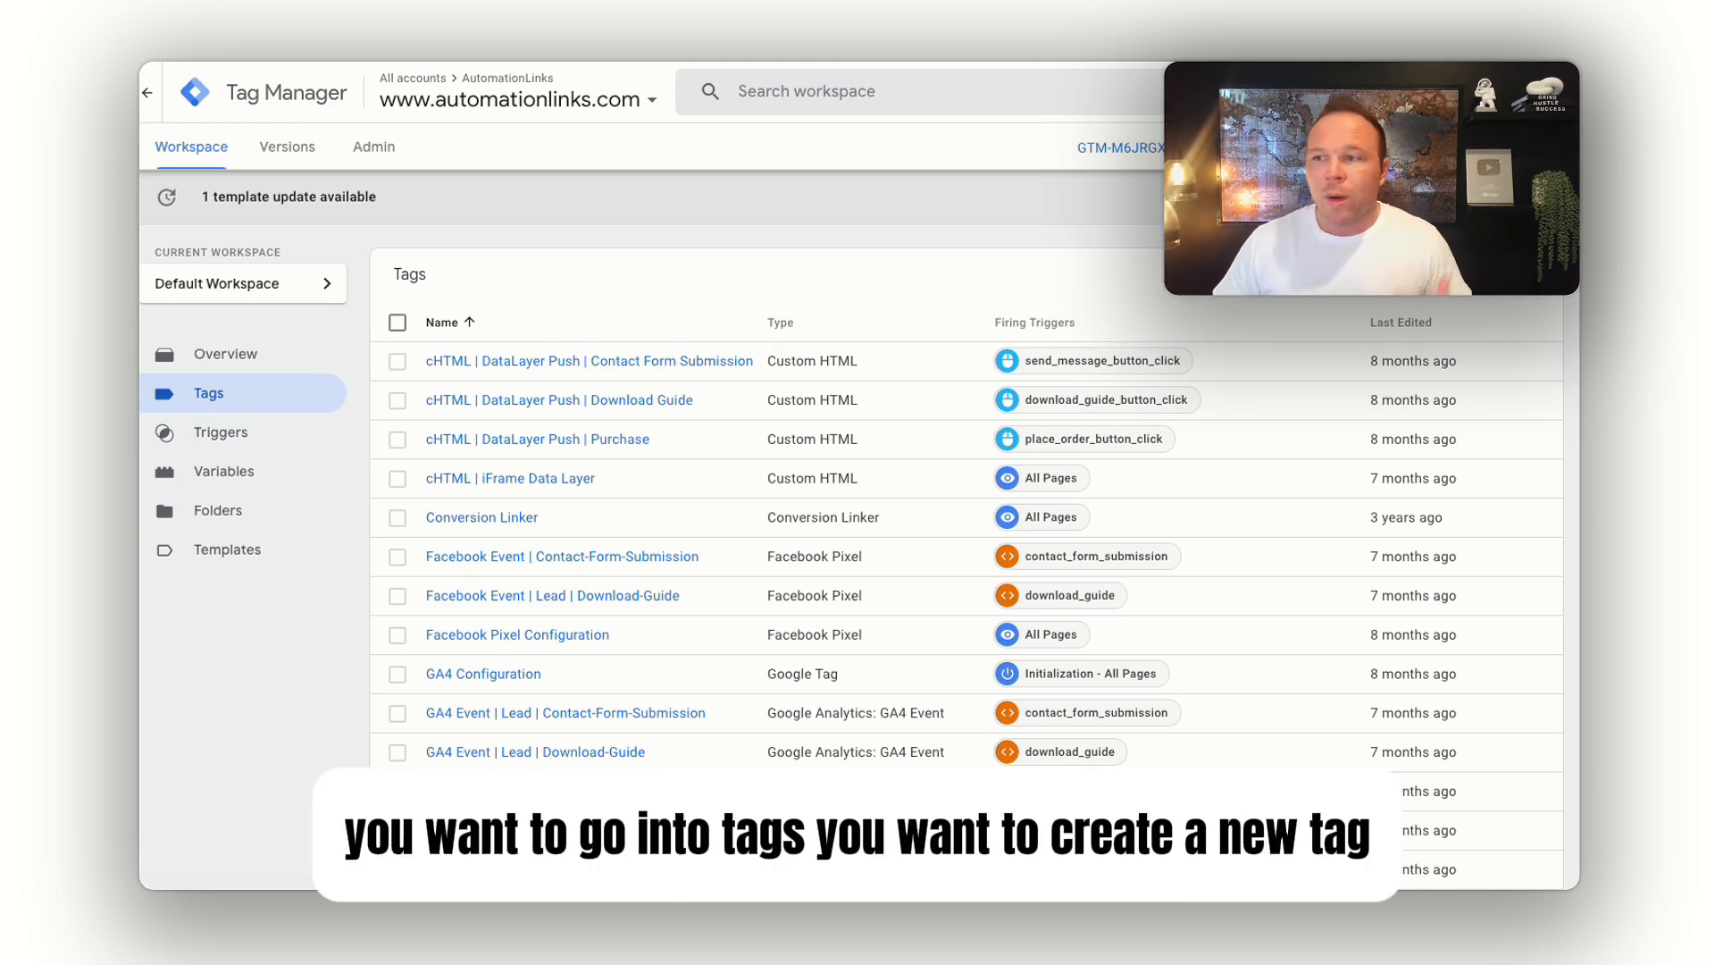
scroll(857, 536, "down", 8)
scroll(857, 536, "down", 4)
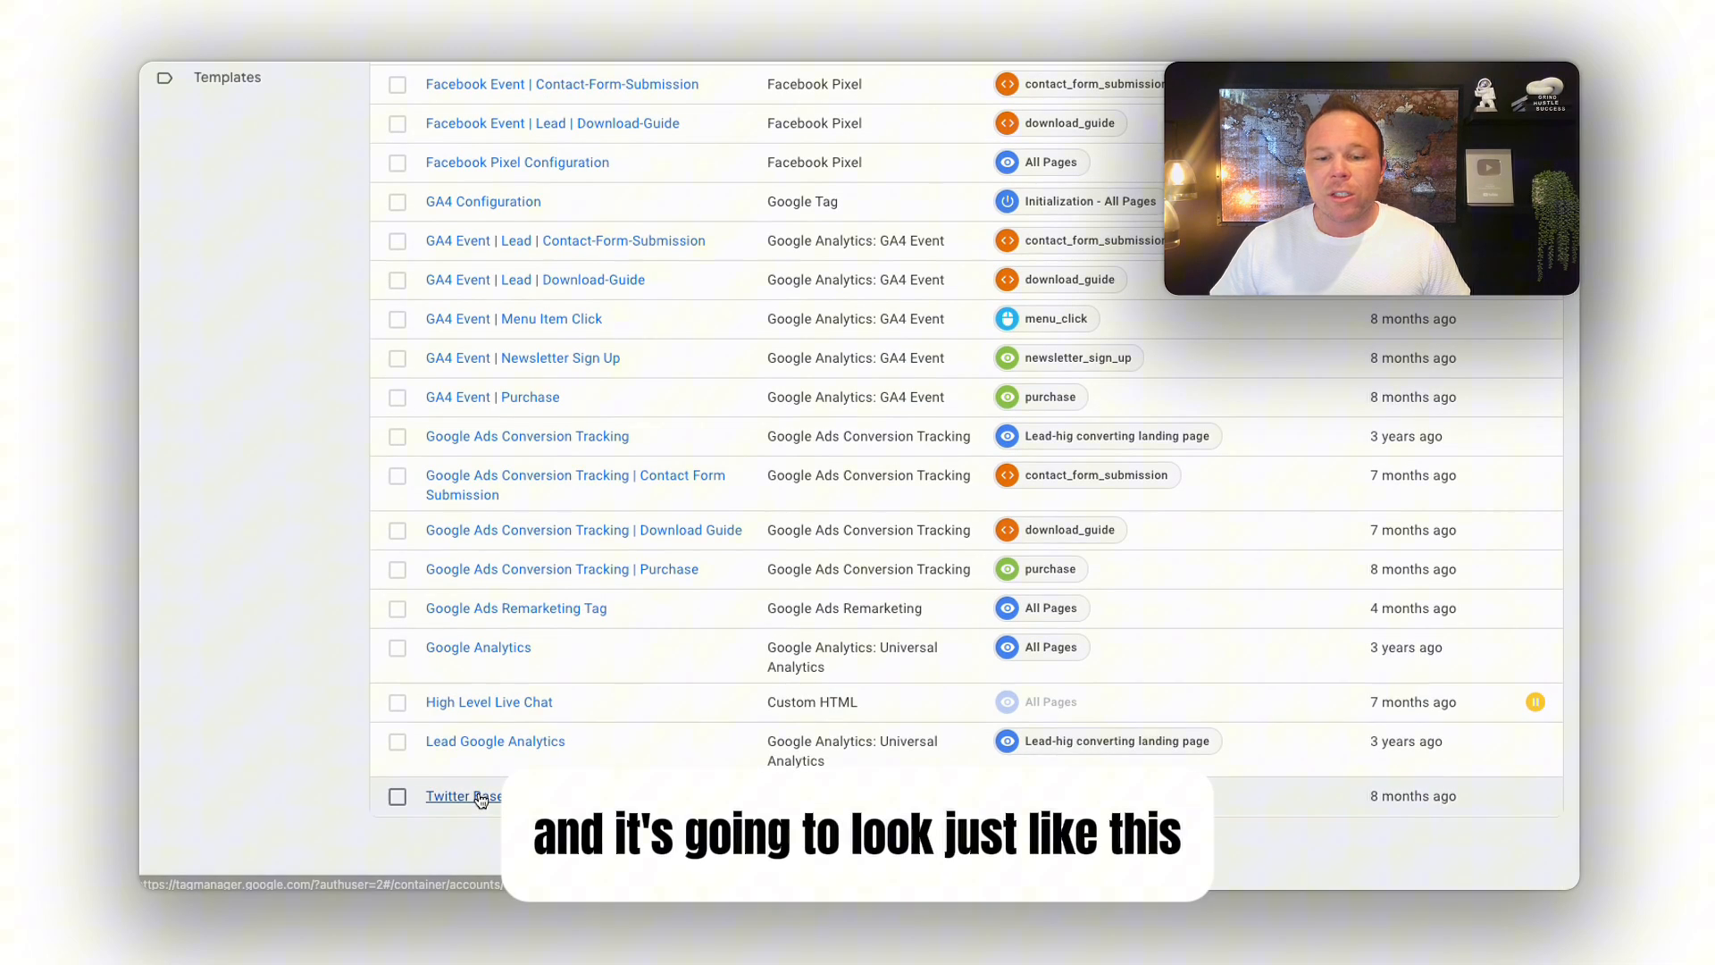
Step: Open the Twitter Base Pixel tag and check its pixel ID in Tag Configuration
left_click(481, 800)
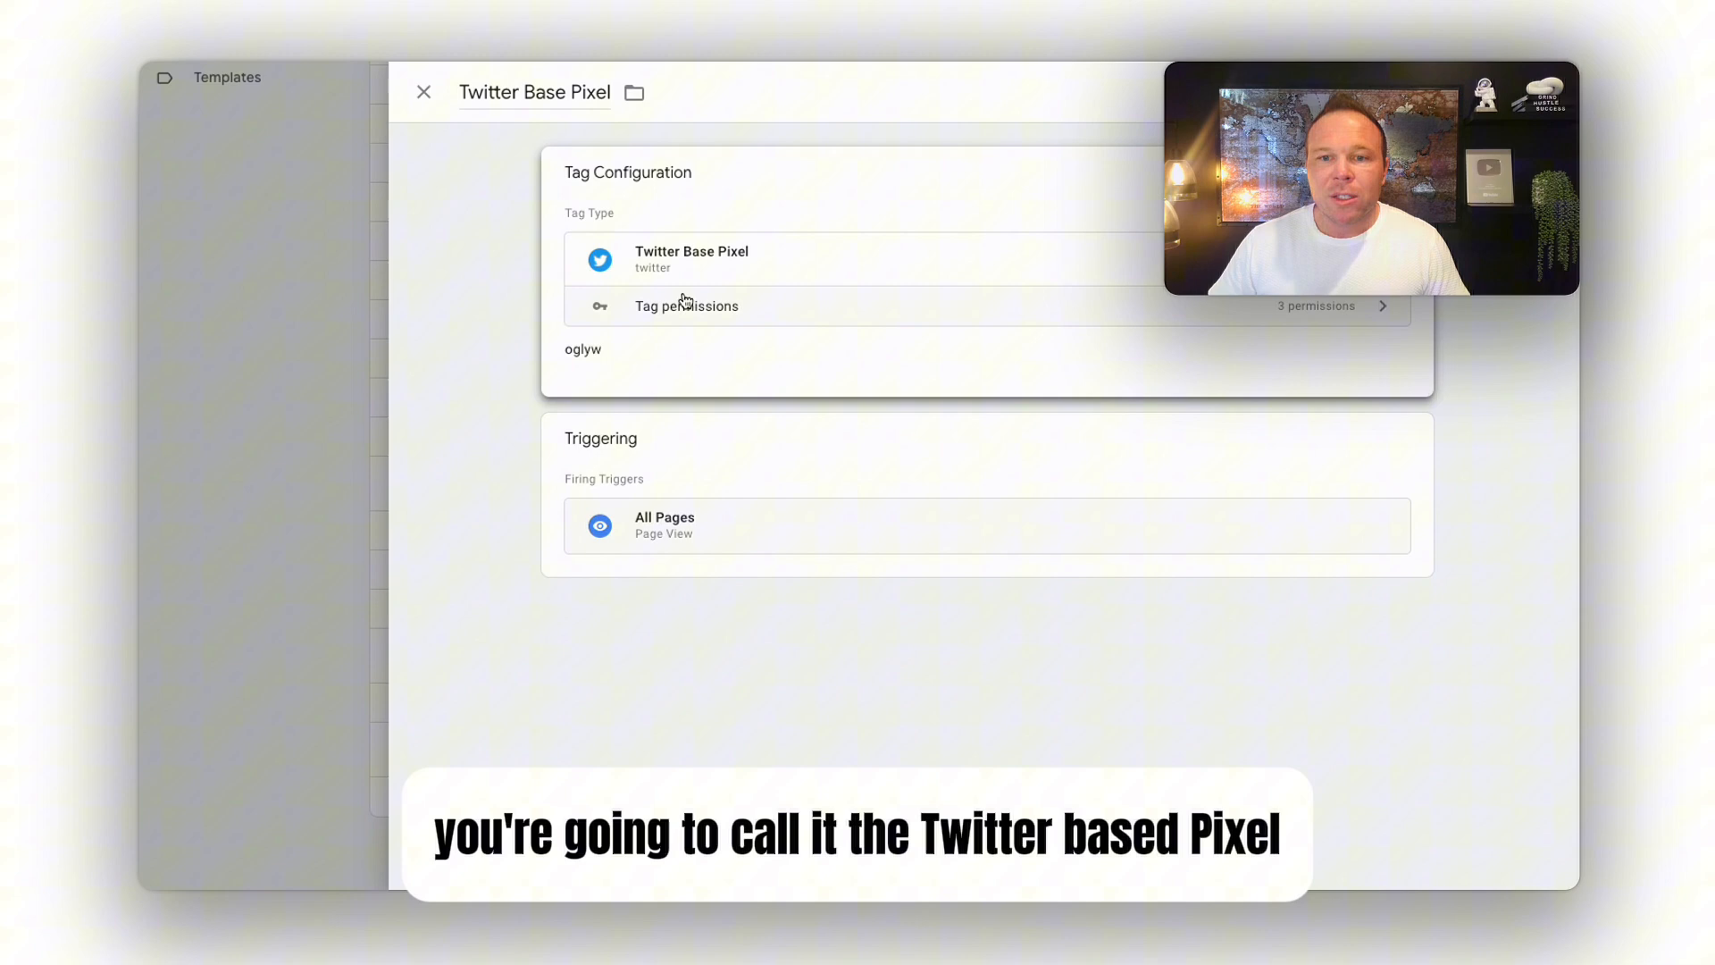
left_click(661, 350)
left_click(612, 418)
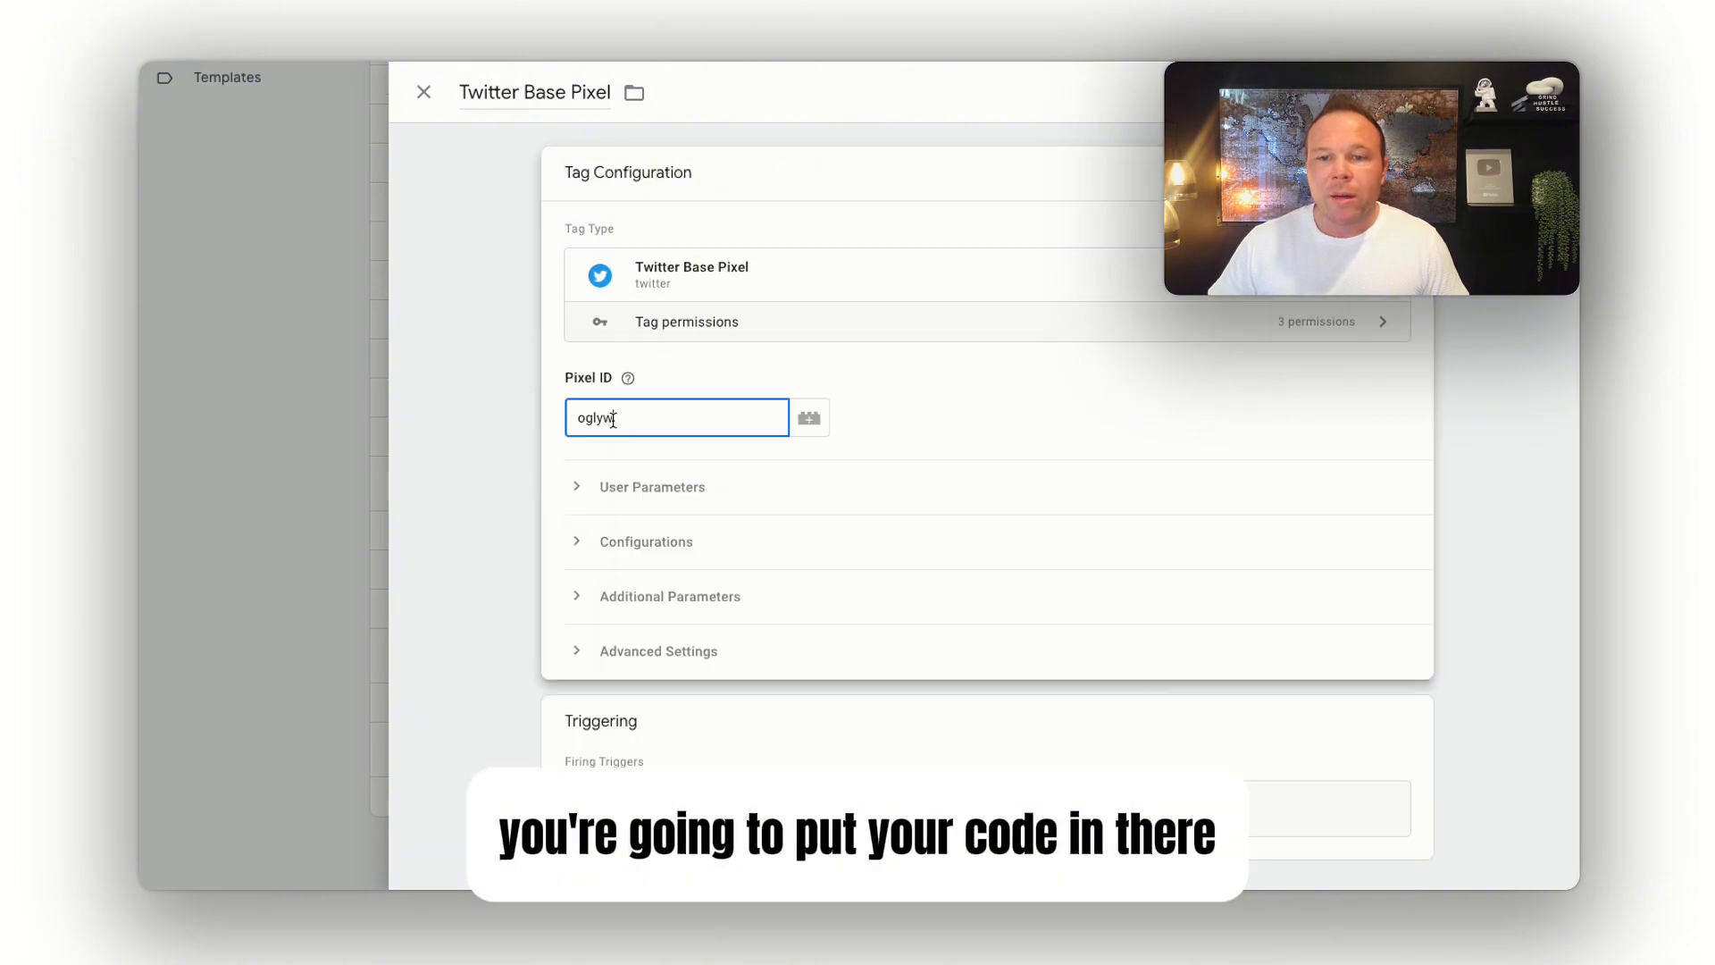
left_click(490, 407)
left_click(643, 379)
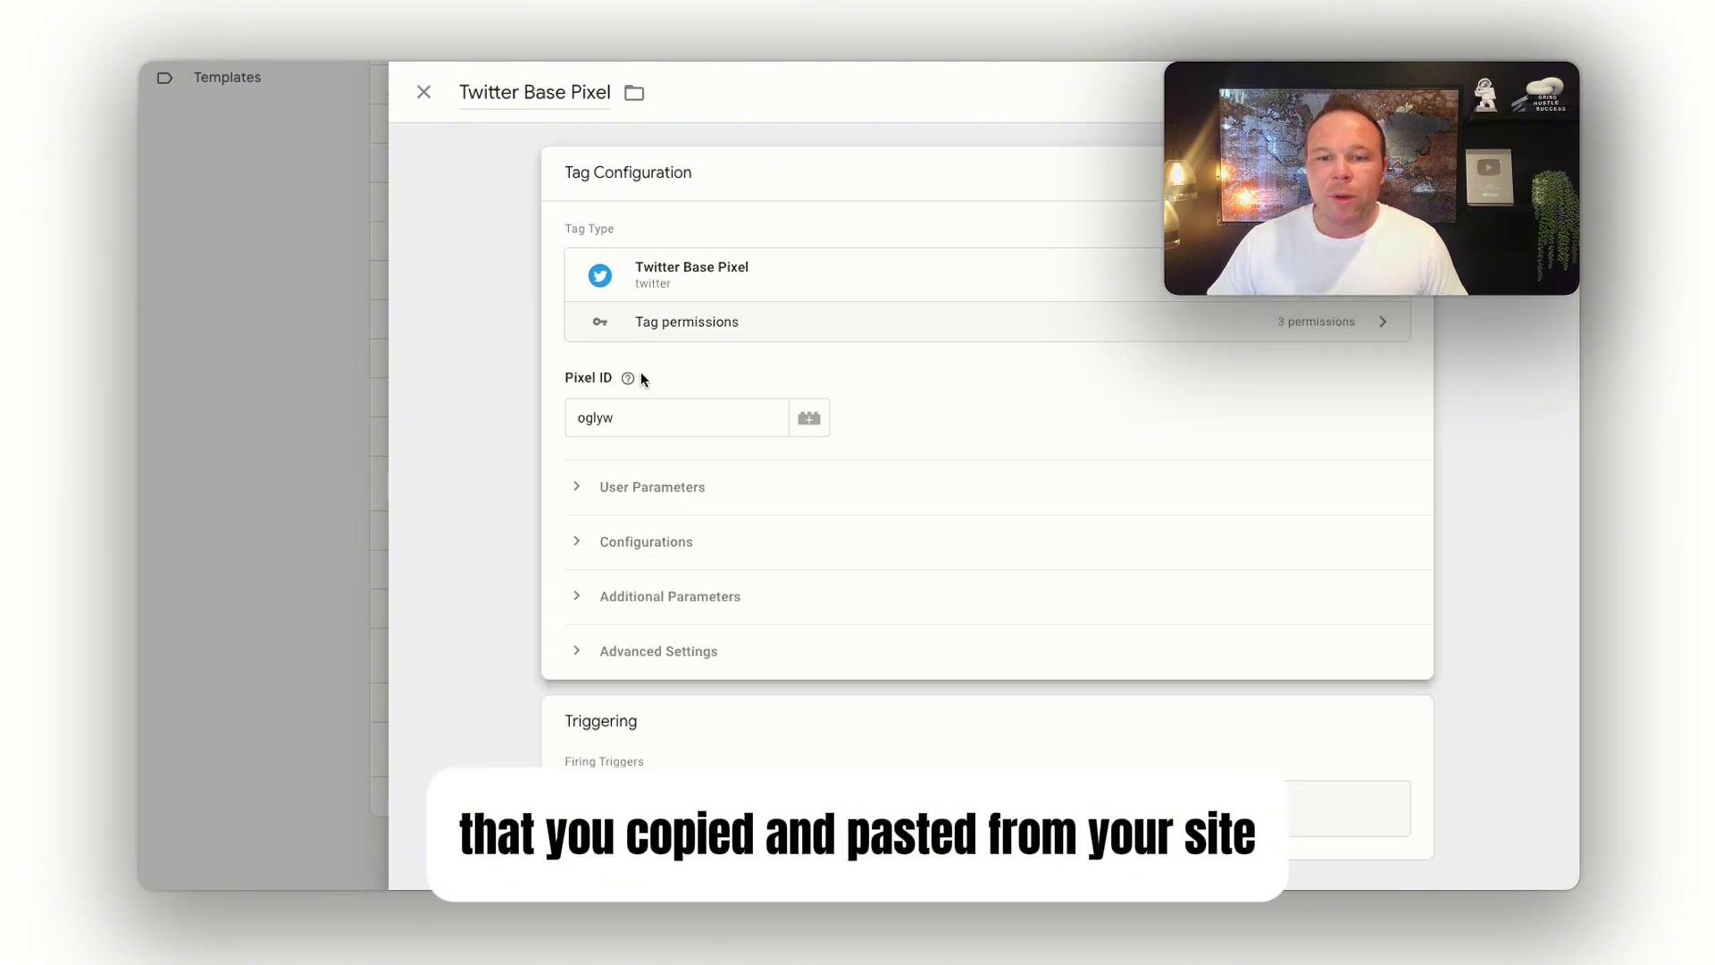
Step: Expand user parameters, page location, additional and advanced settings, then view script permissions
left_click(582, 493)
scroll(585, 491, "down", 3)
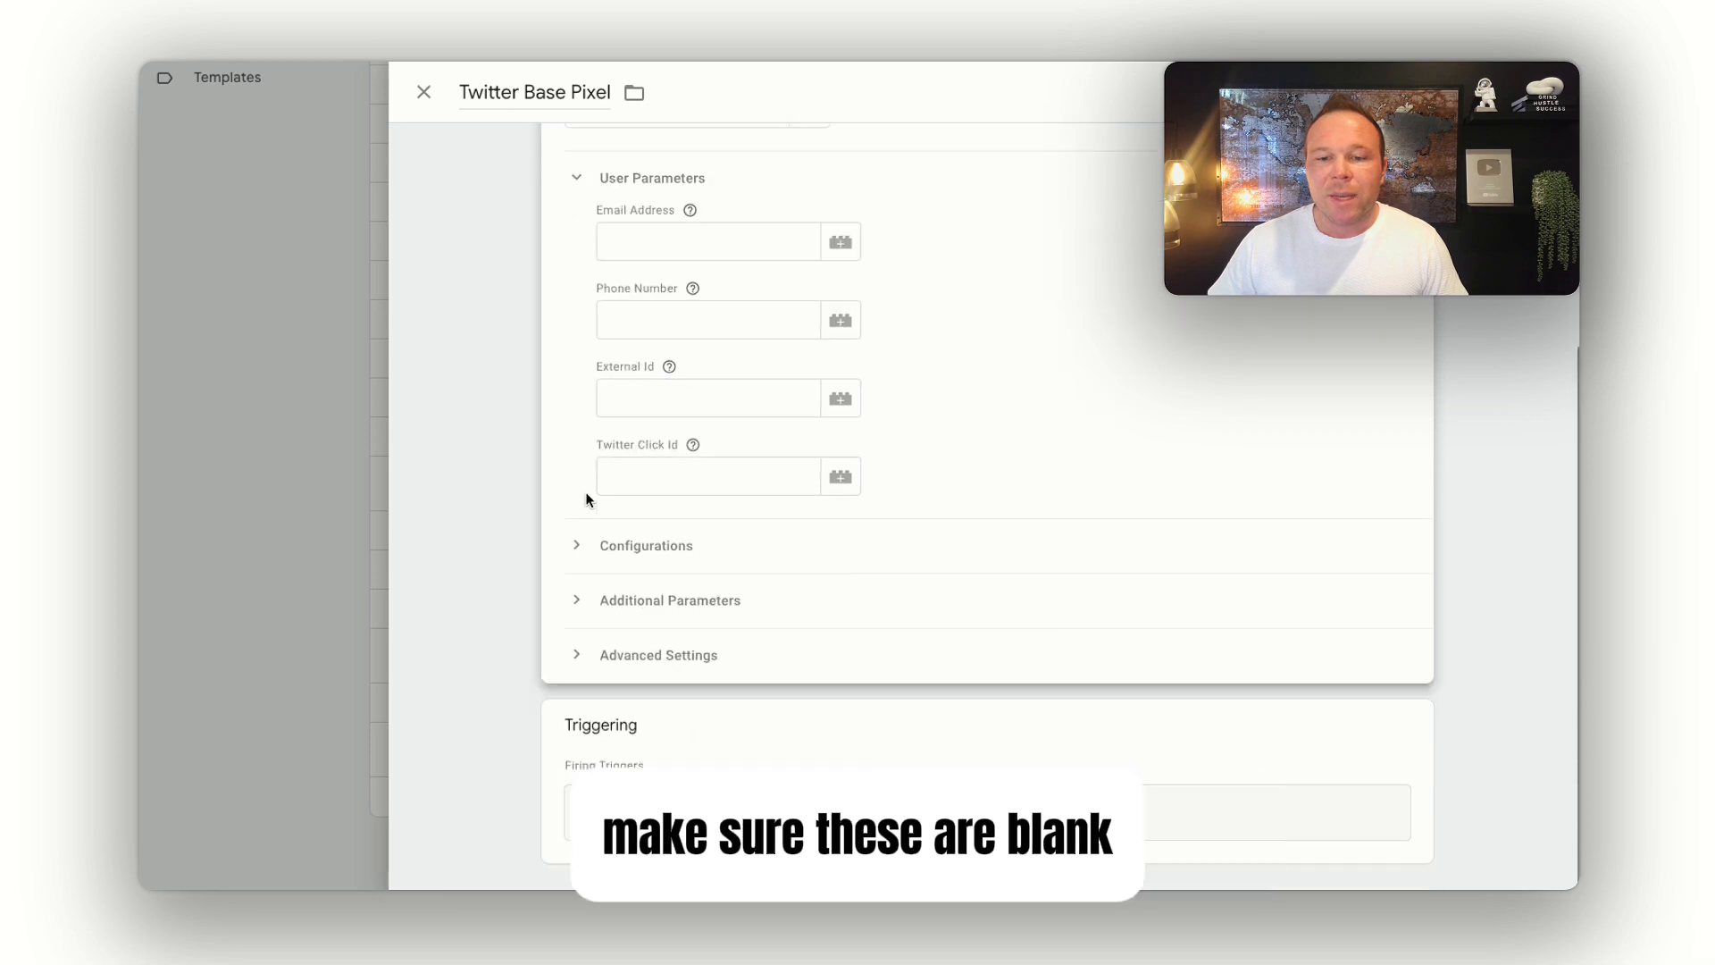
left_click(607, 546)
scroll(607, 546, "down", 1)
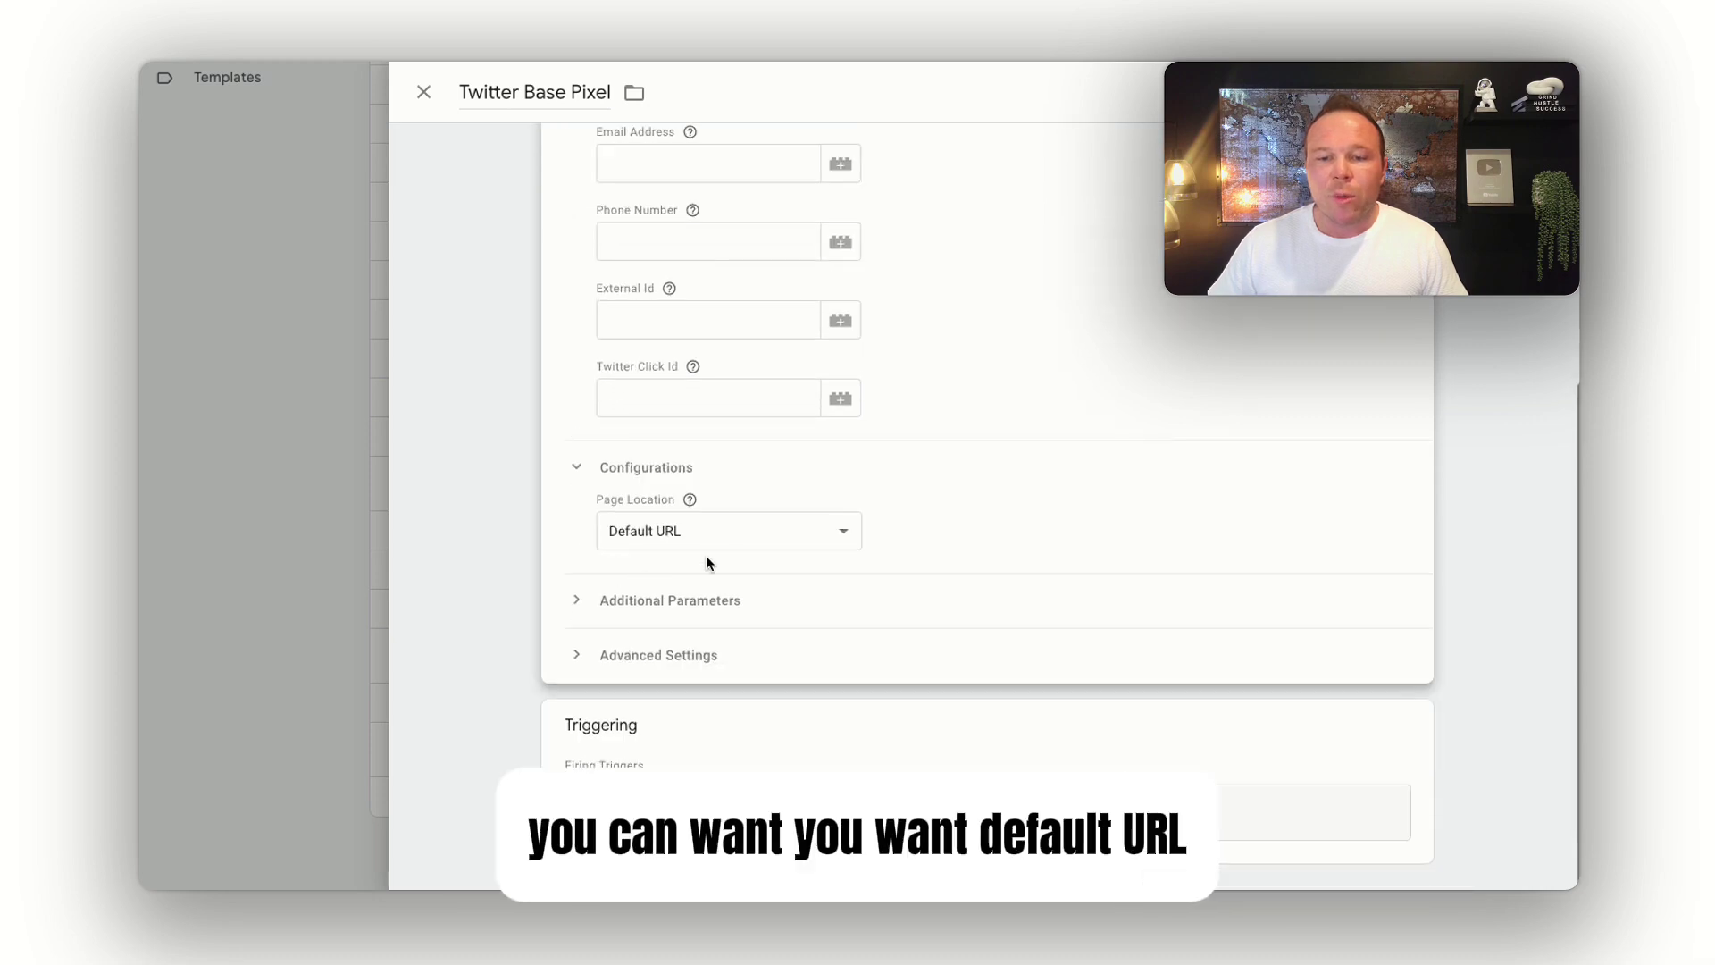
left_click(668, 603)
left_click(650, 658)
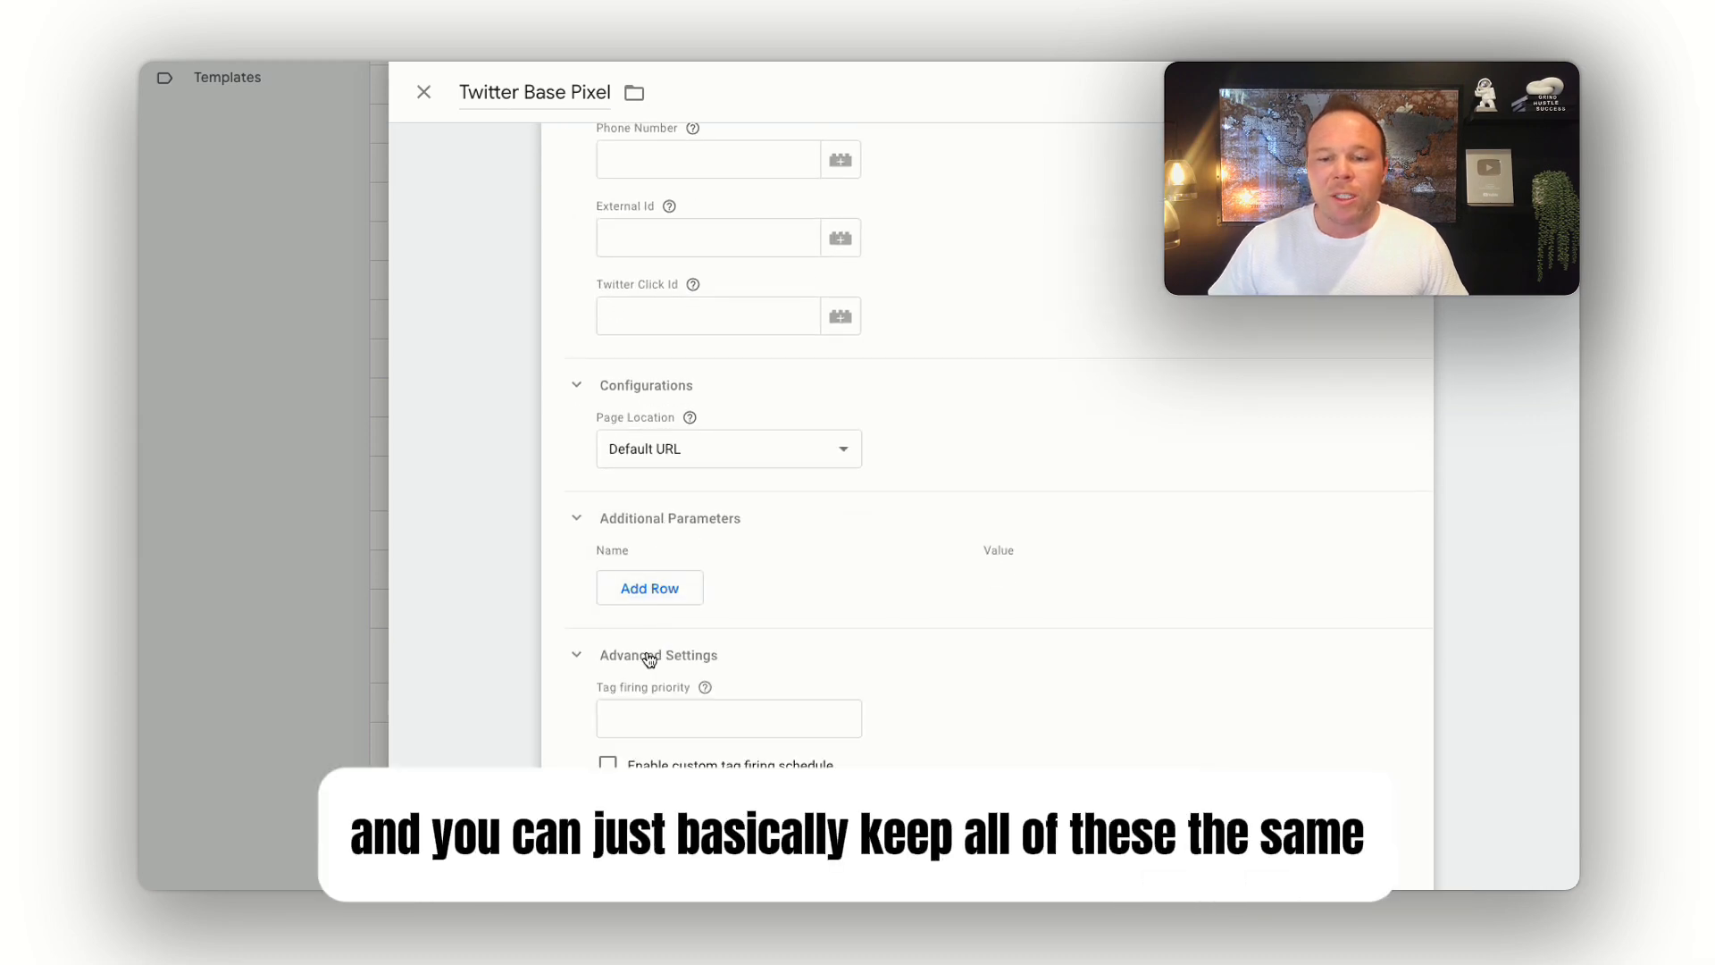
scroll(649, 659, "down", 3)
scroll(521, 604, "up", 10)
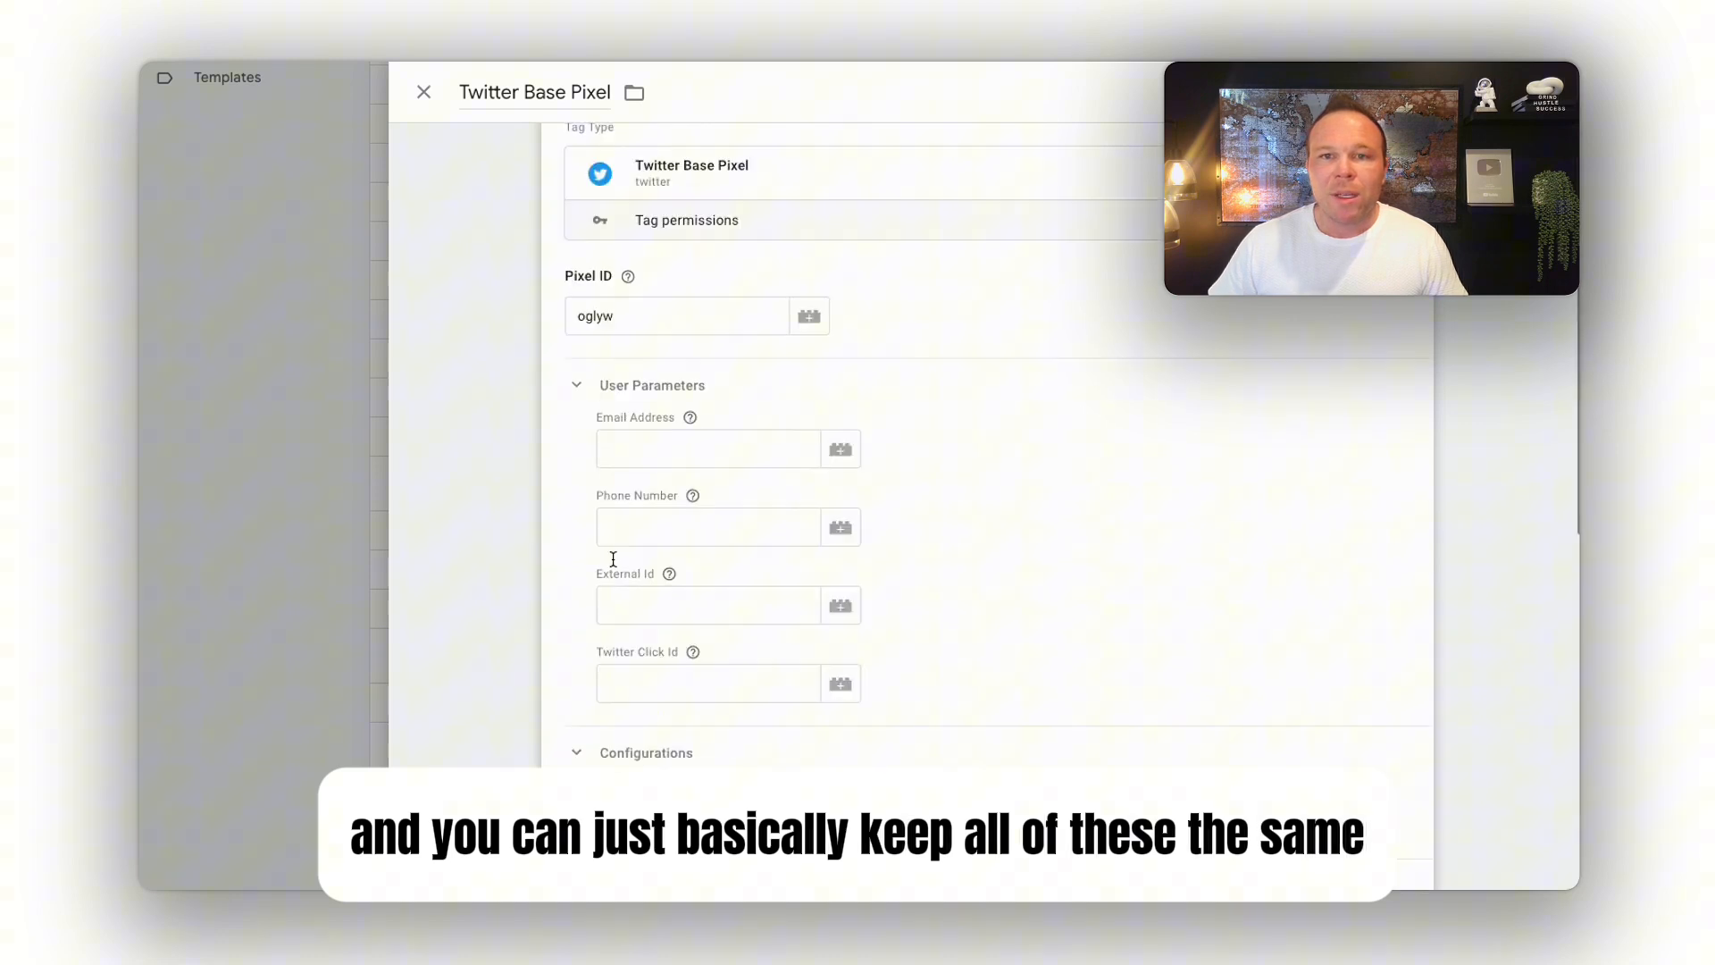
left_click(1284, 329)
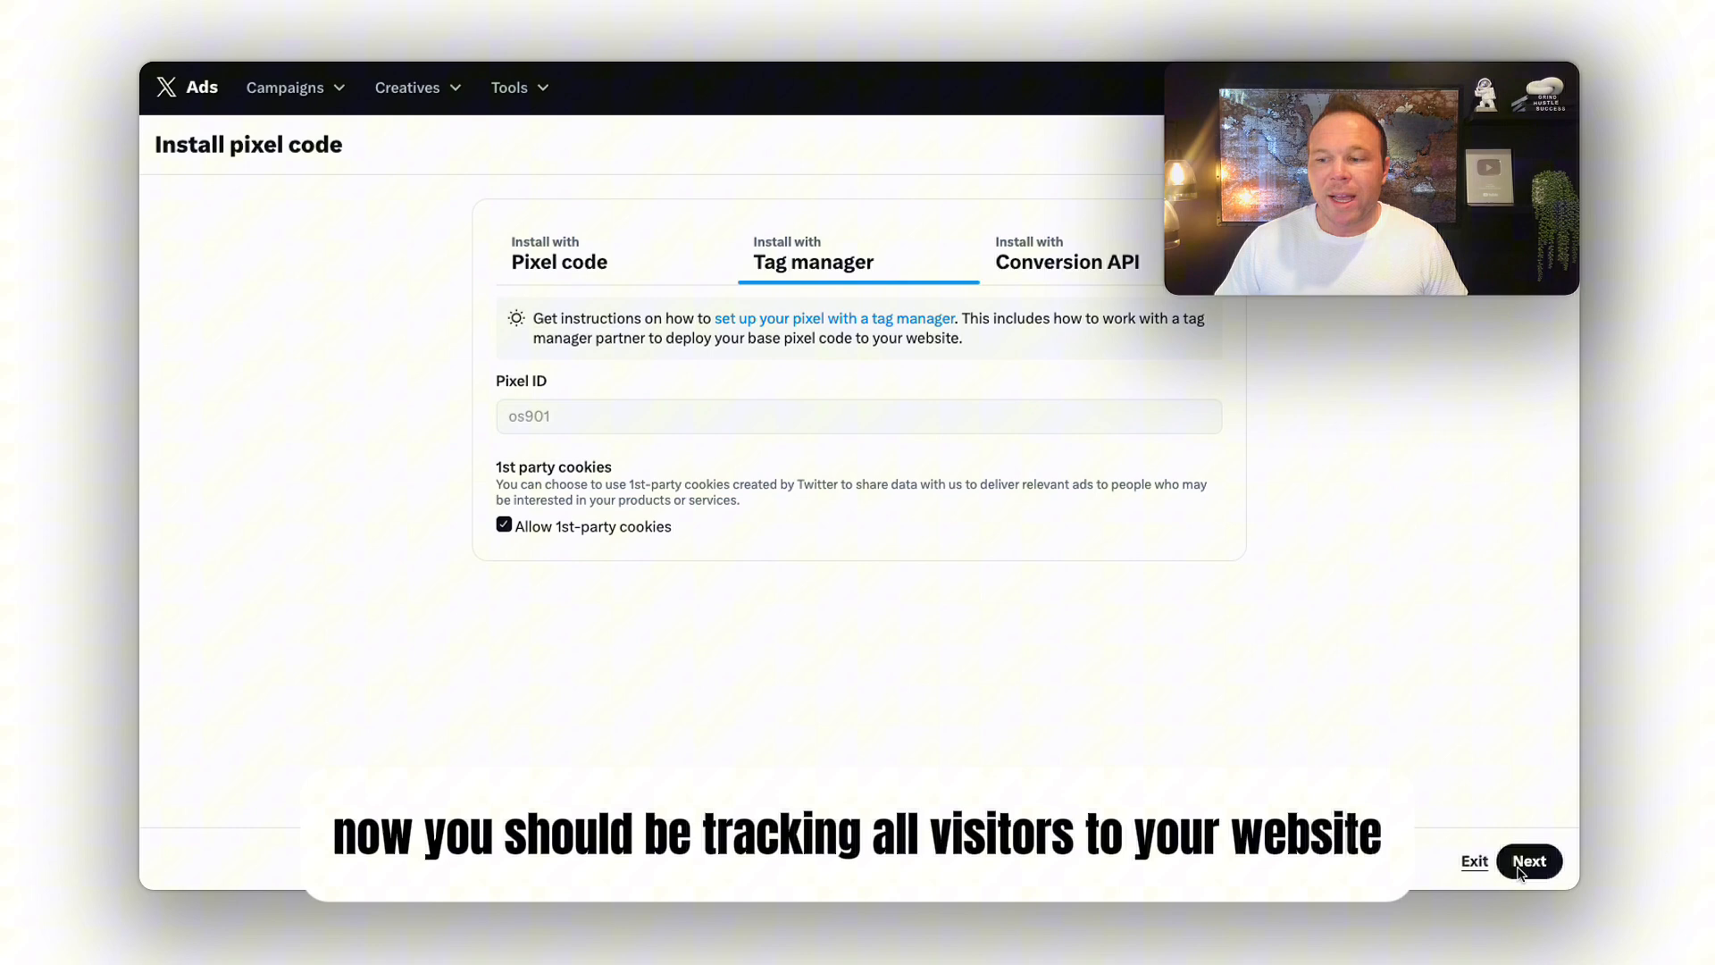
Step: Finish pixel installation, go to Tools > Audiences and start creating a new audience
left_click(1527, 864)
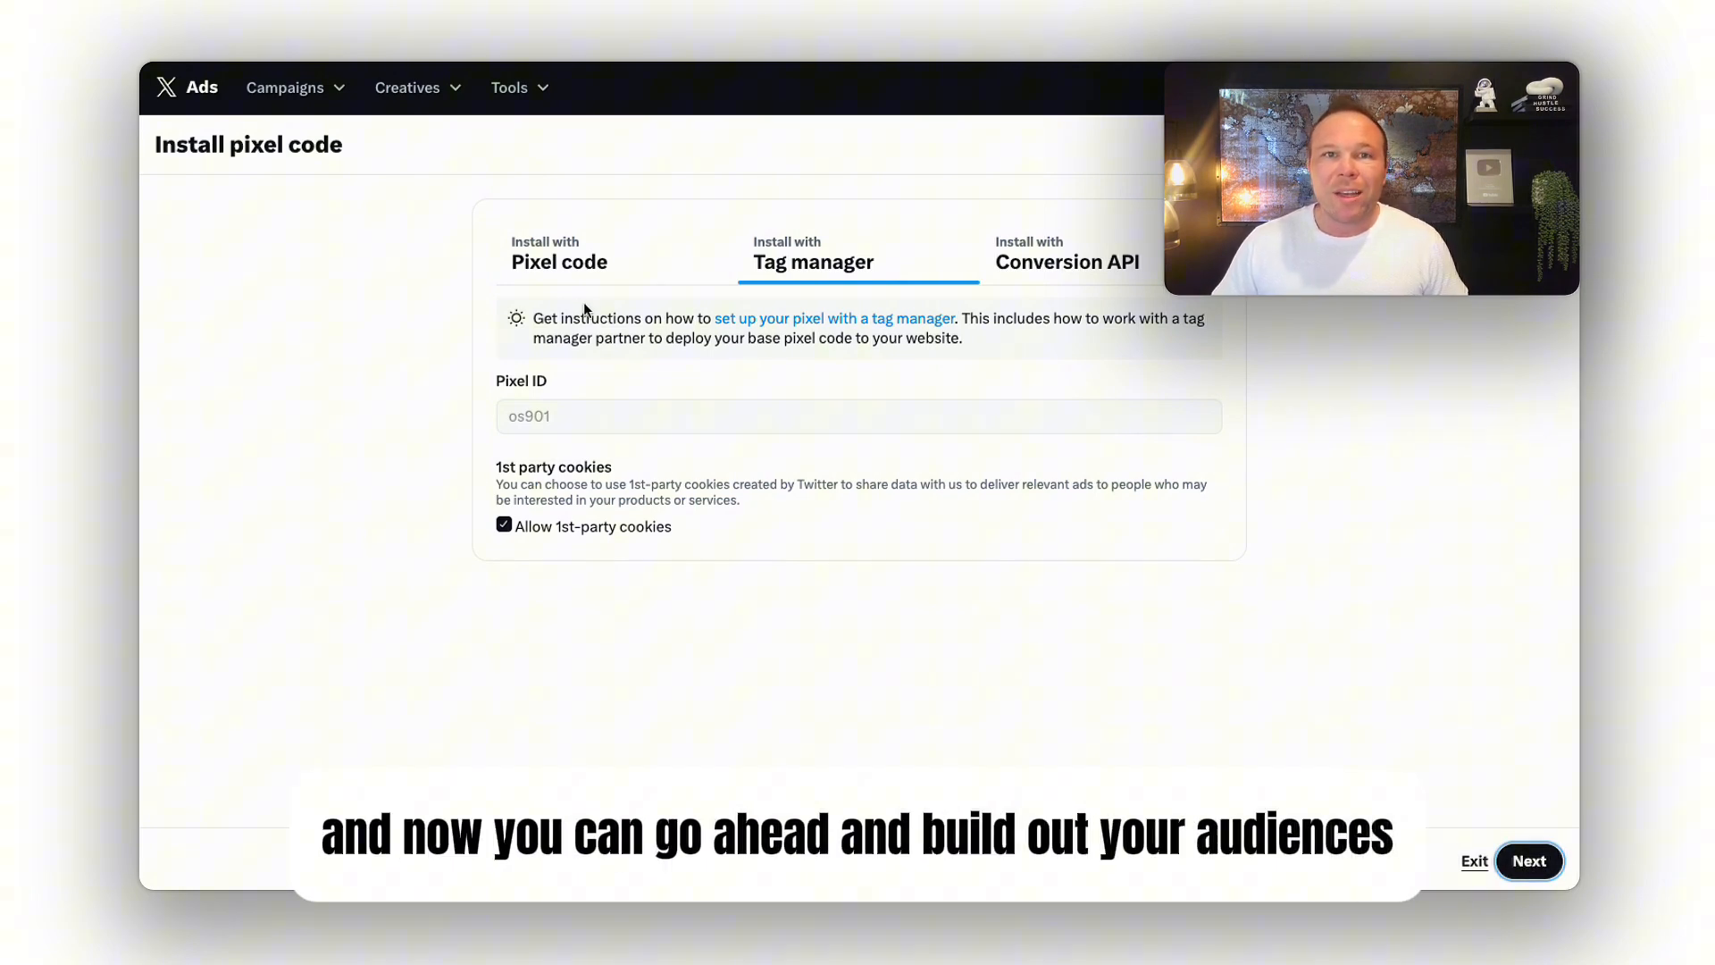
left_click(517, 89)
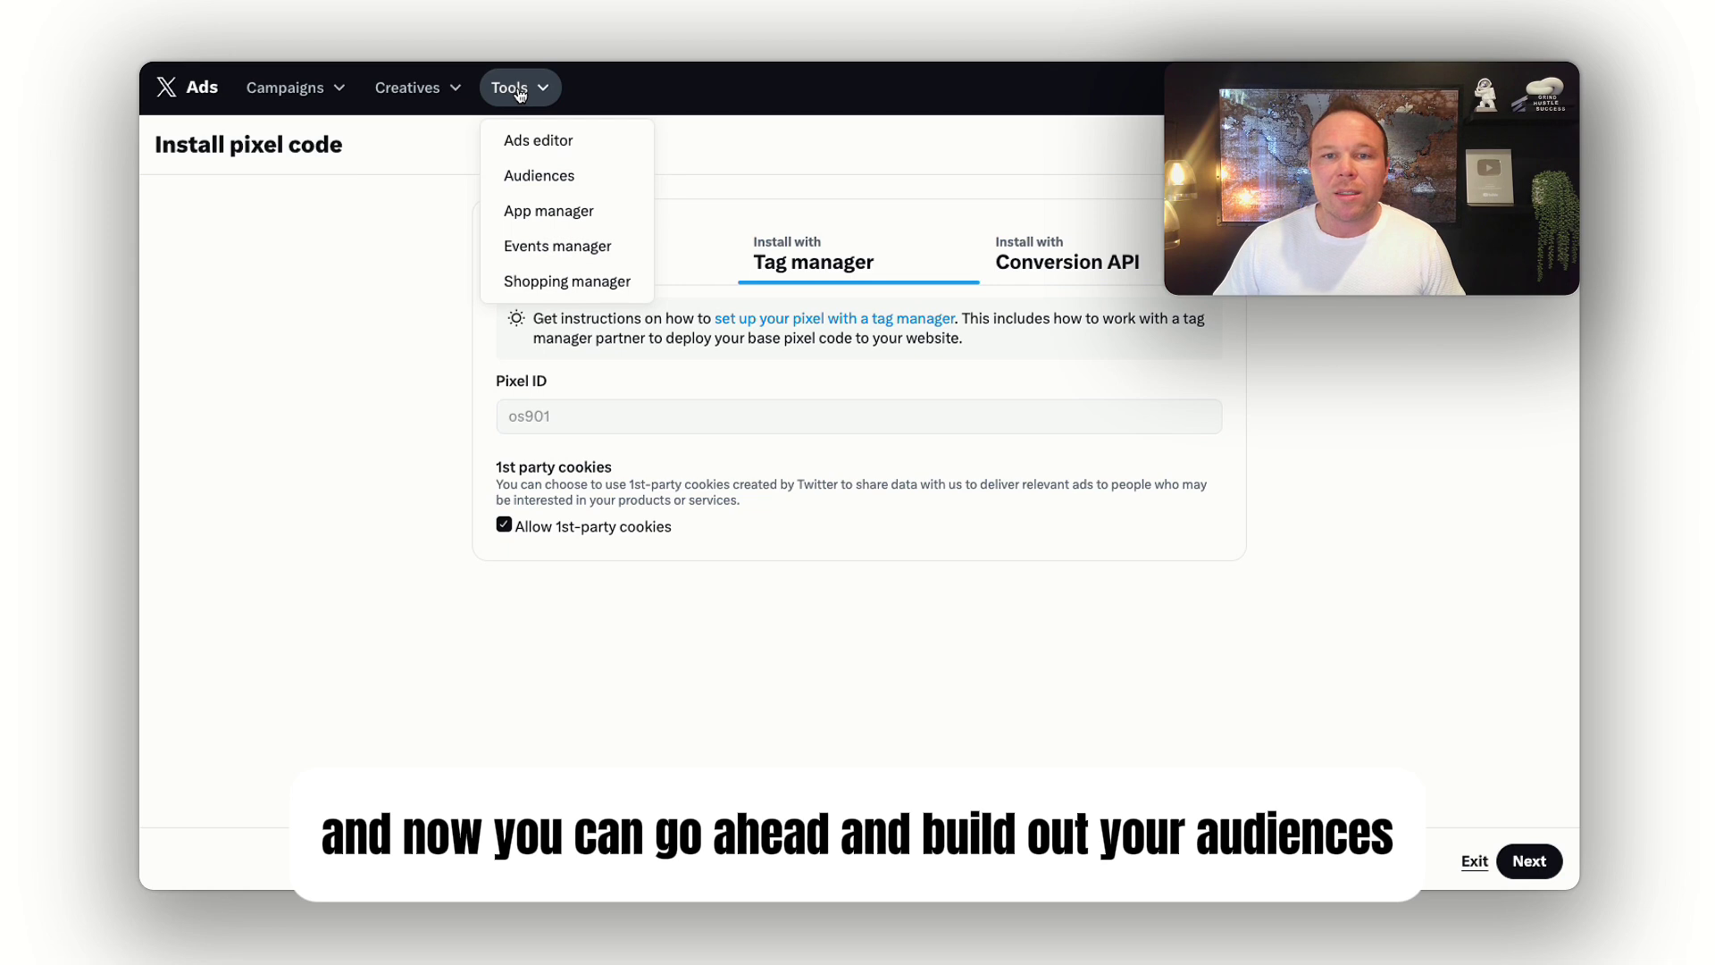
left_click(541, 177)
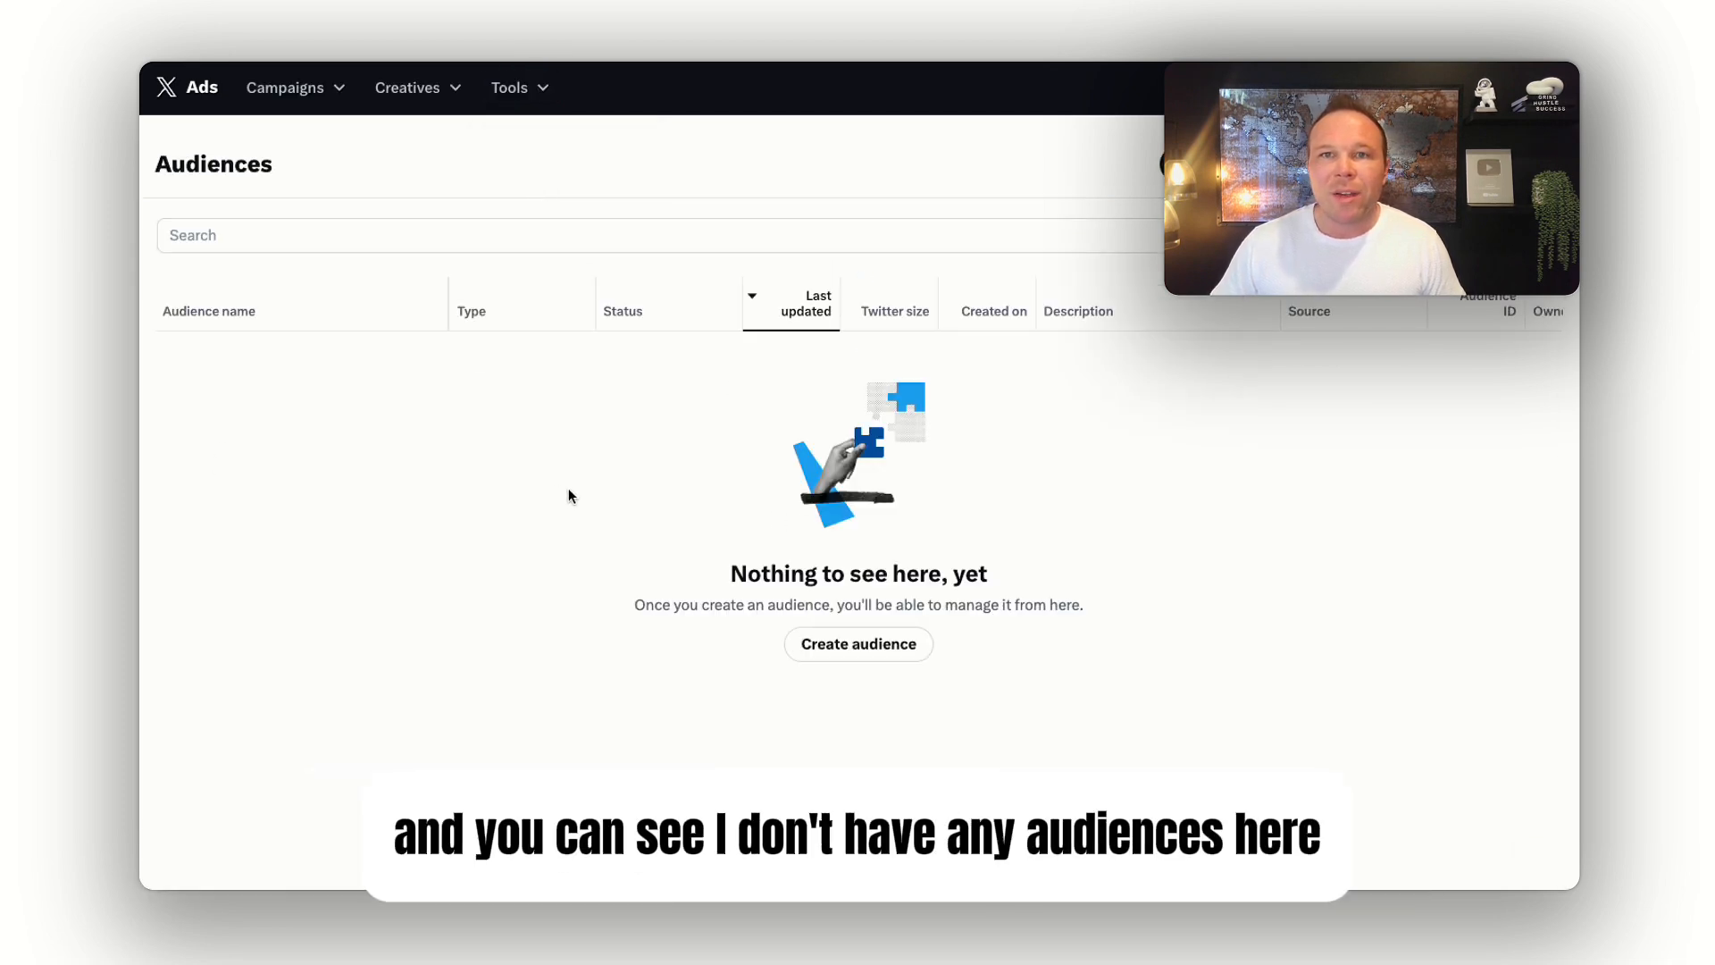
left_click(857, 644)
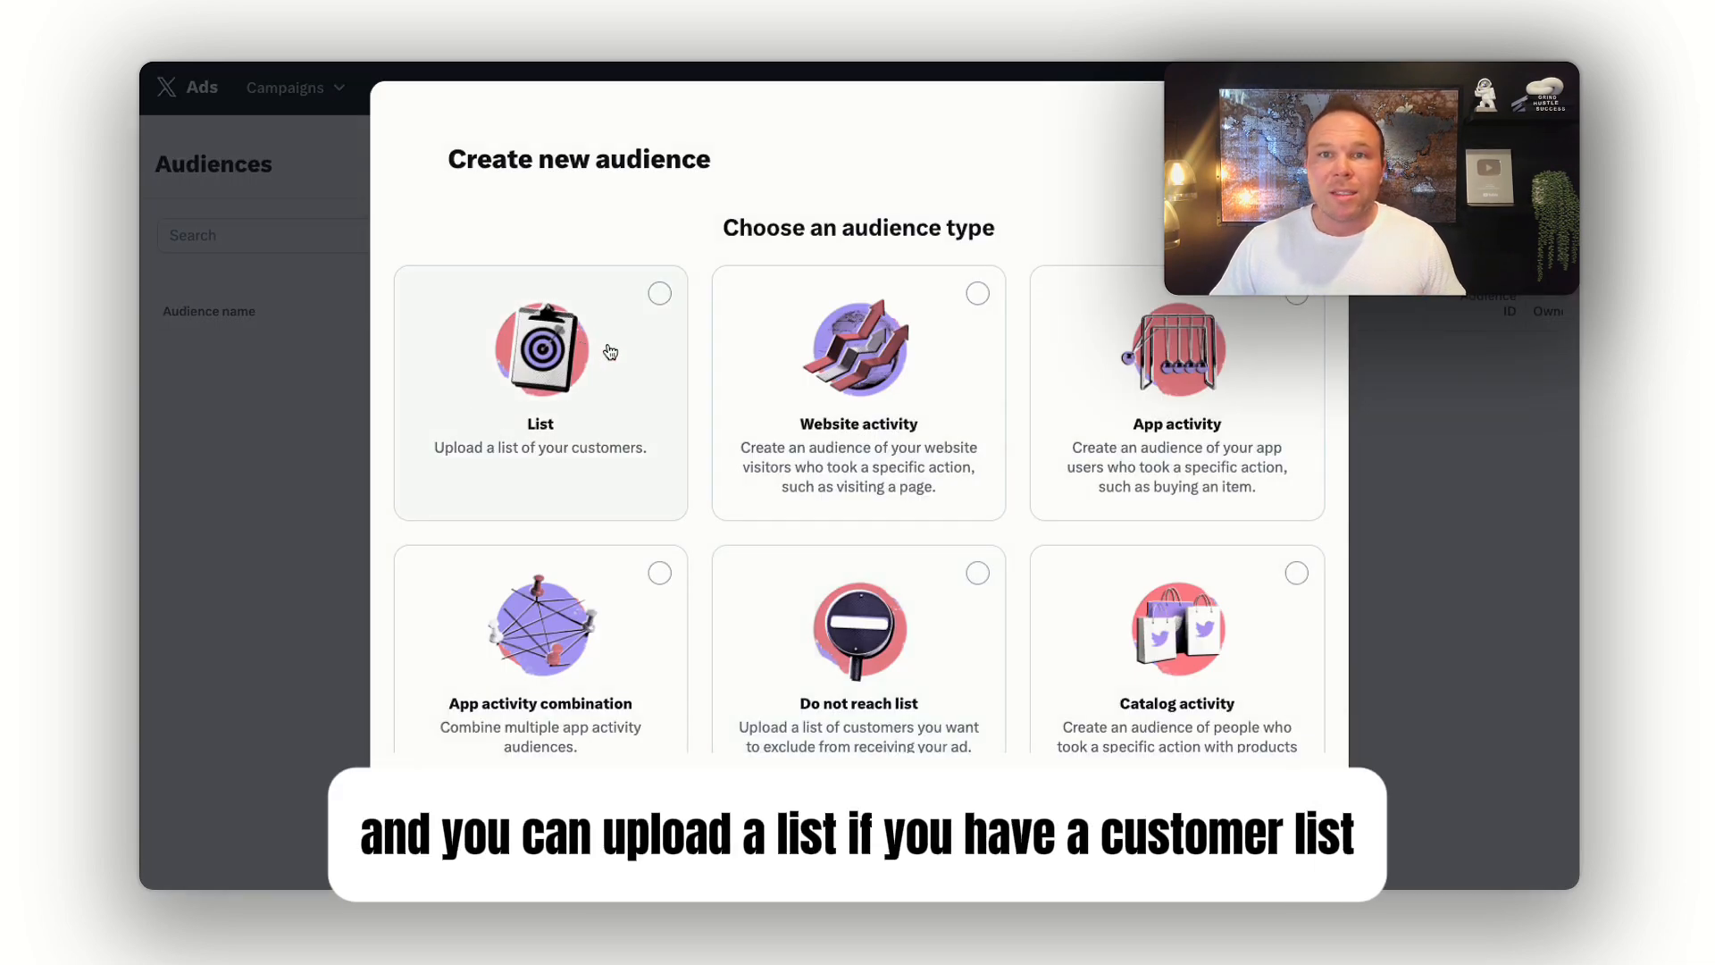
Step: Choose the Website activity audience type and focus its name field
left_click(974, 294)
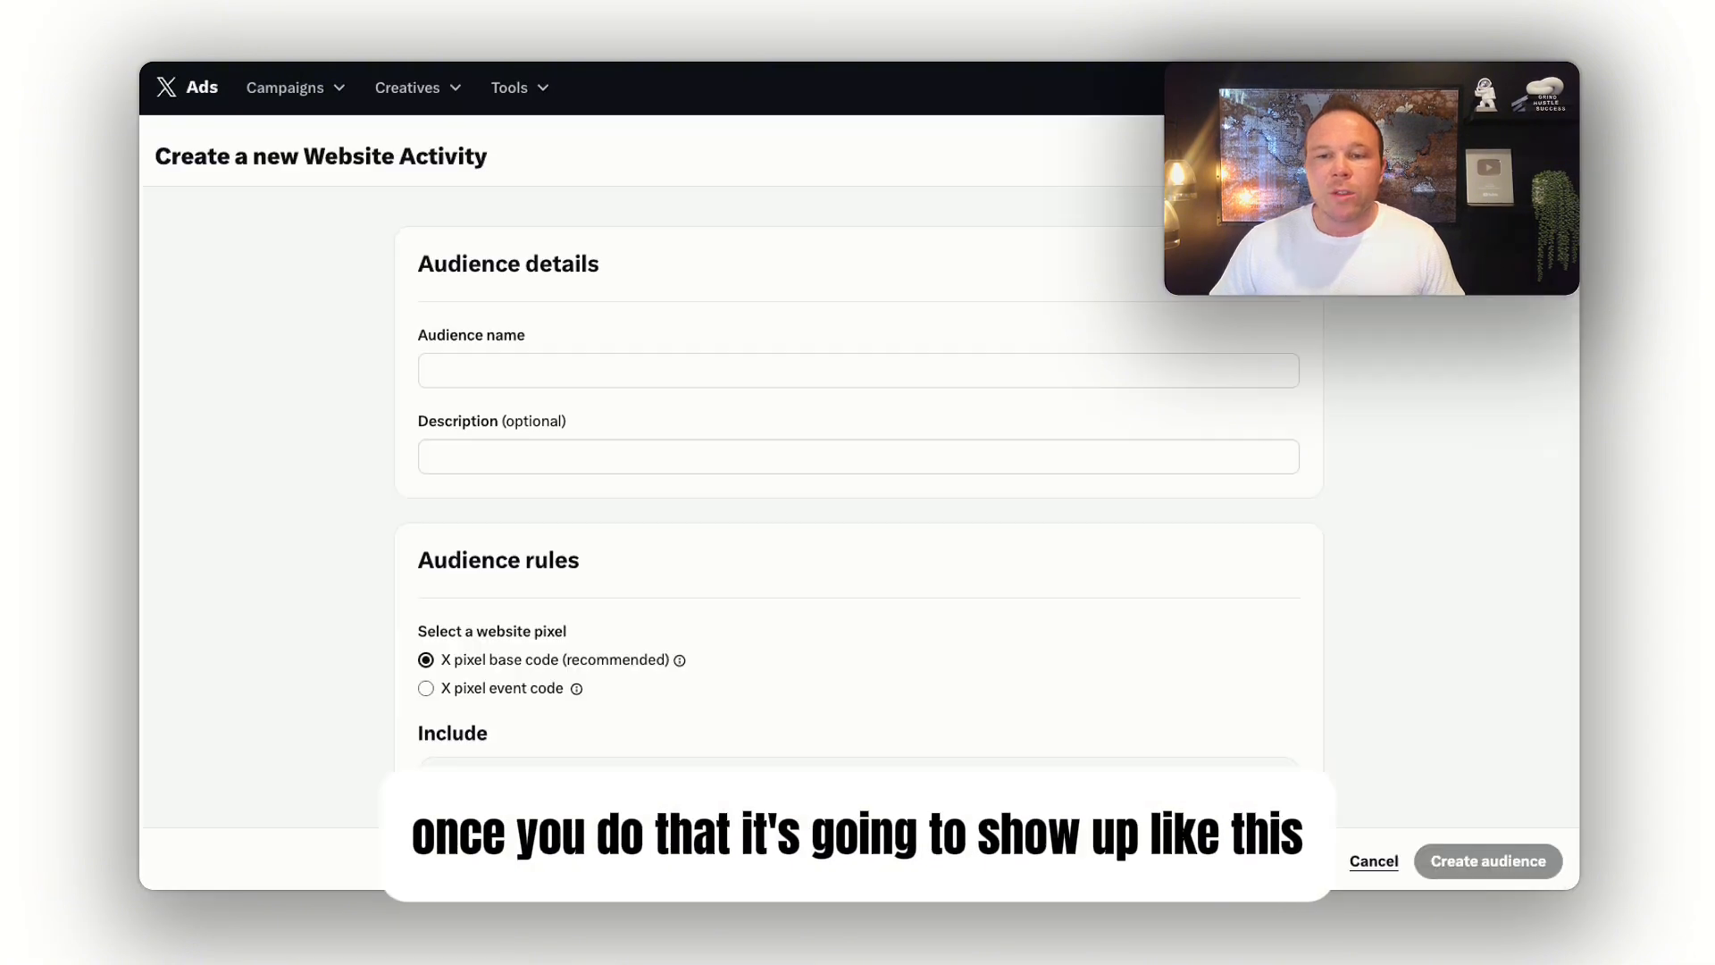
left_click(569, 372)
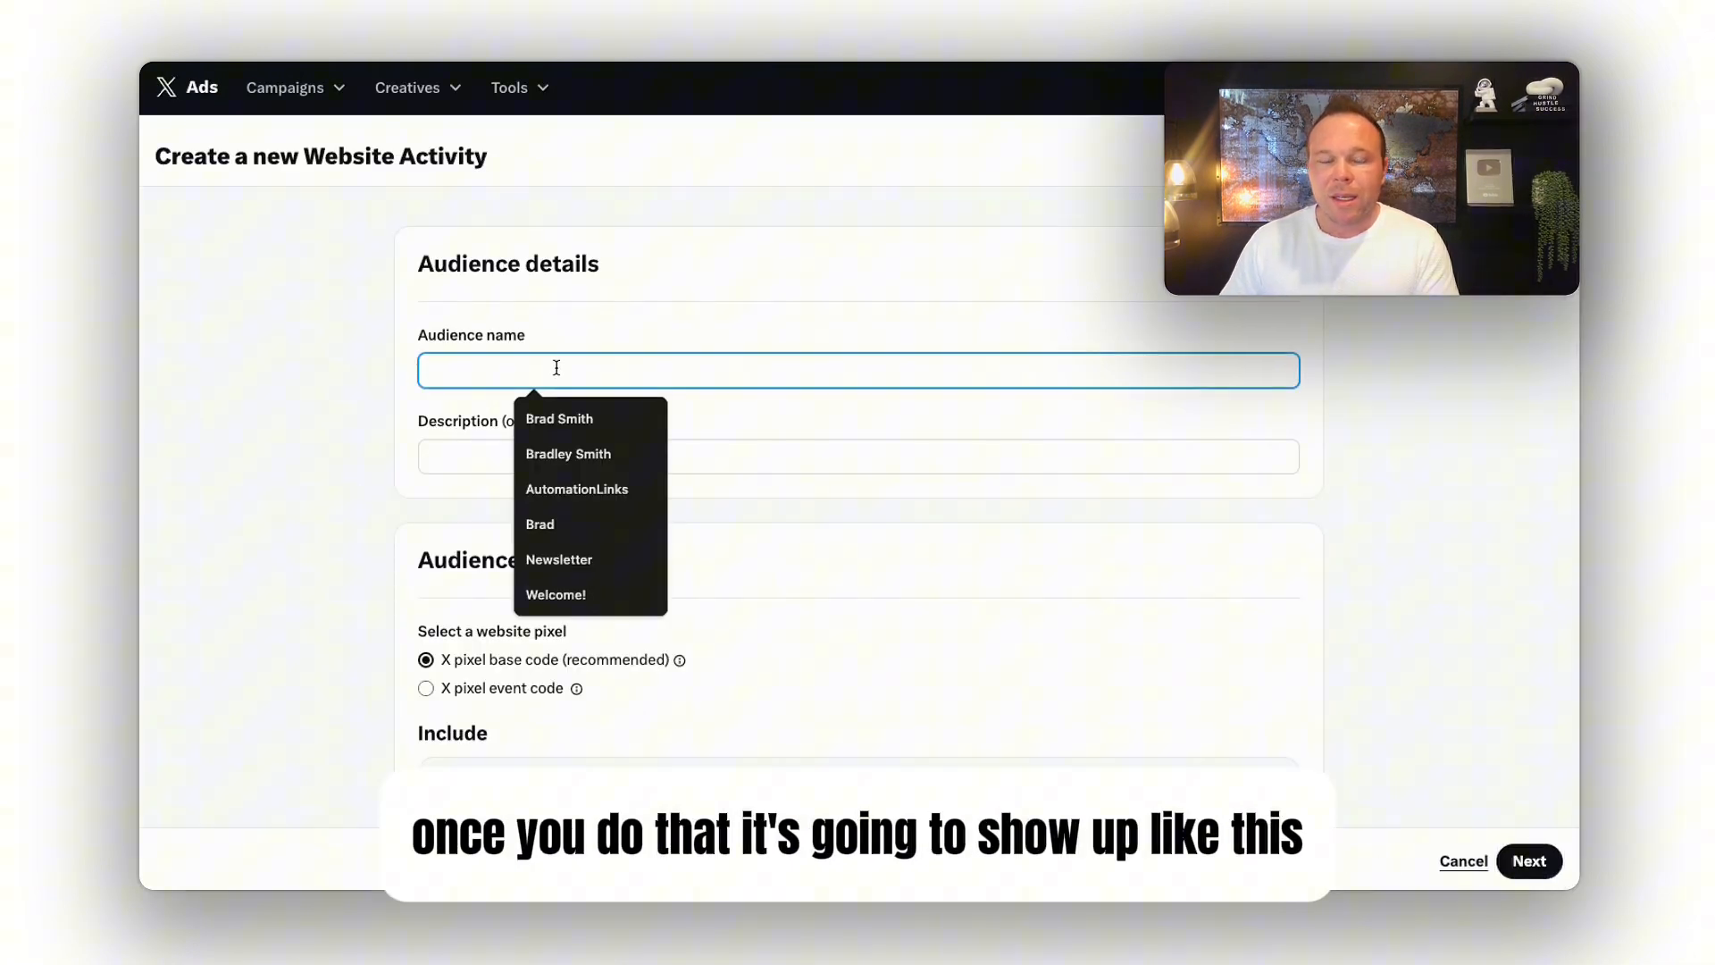
type("Website")
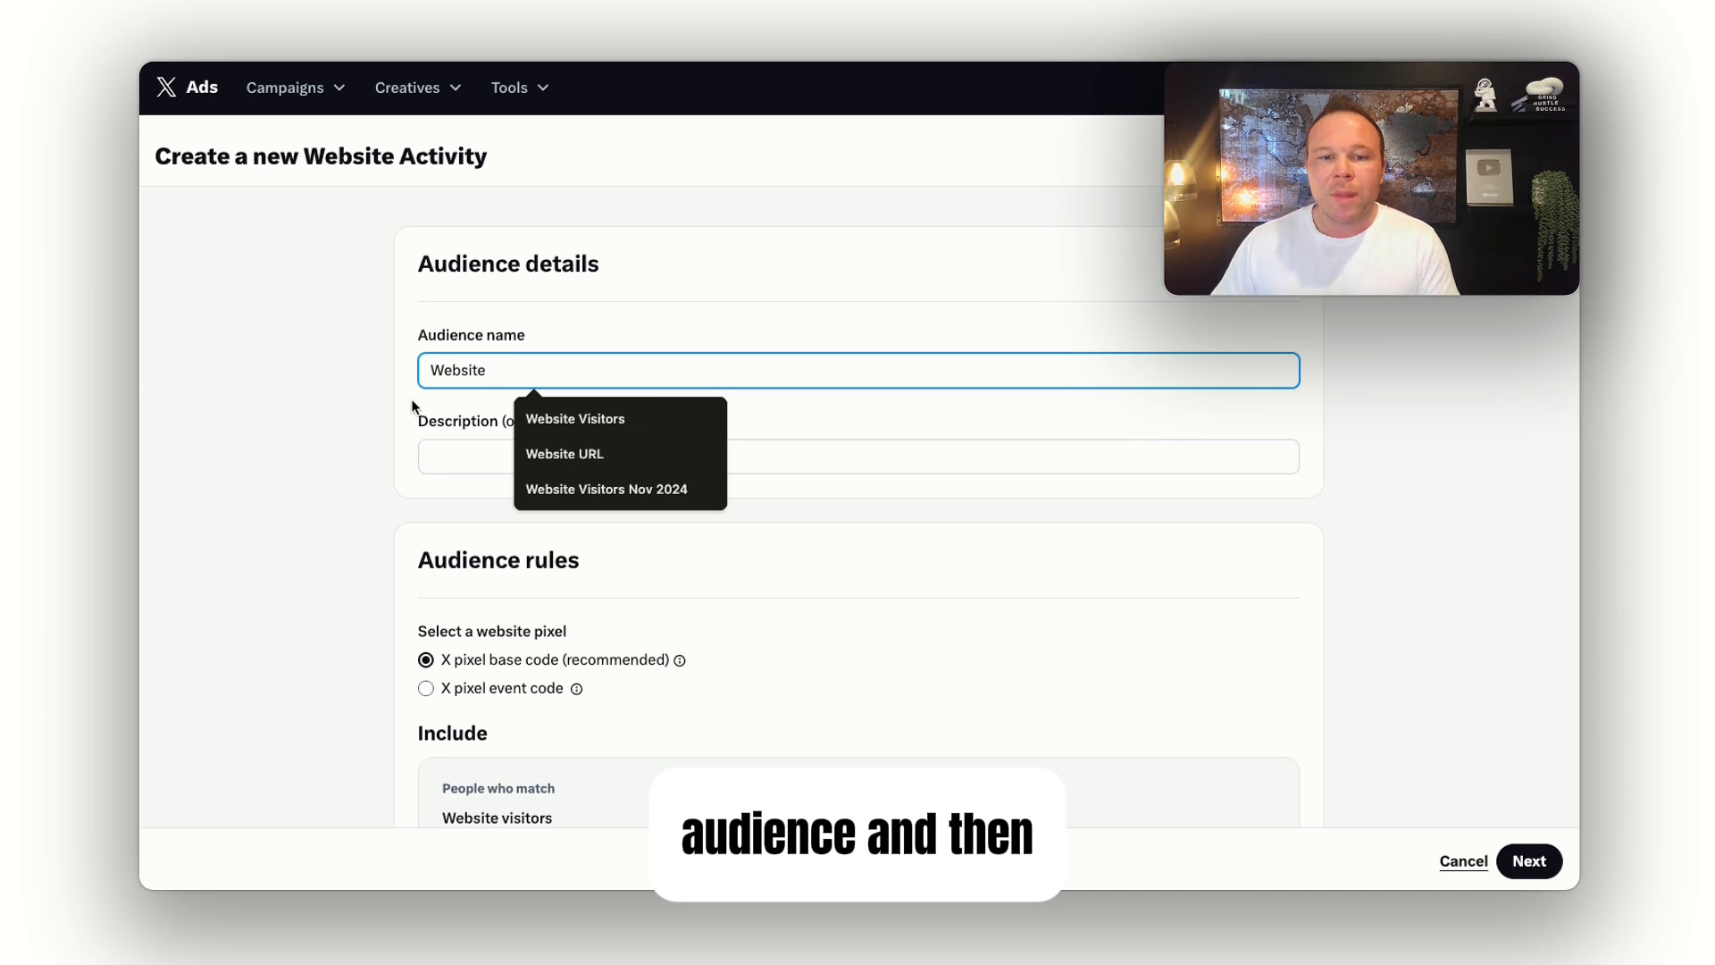
left_click(408, 438)
scroll(409, 438, "down", 3)
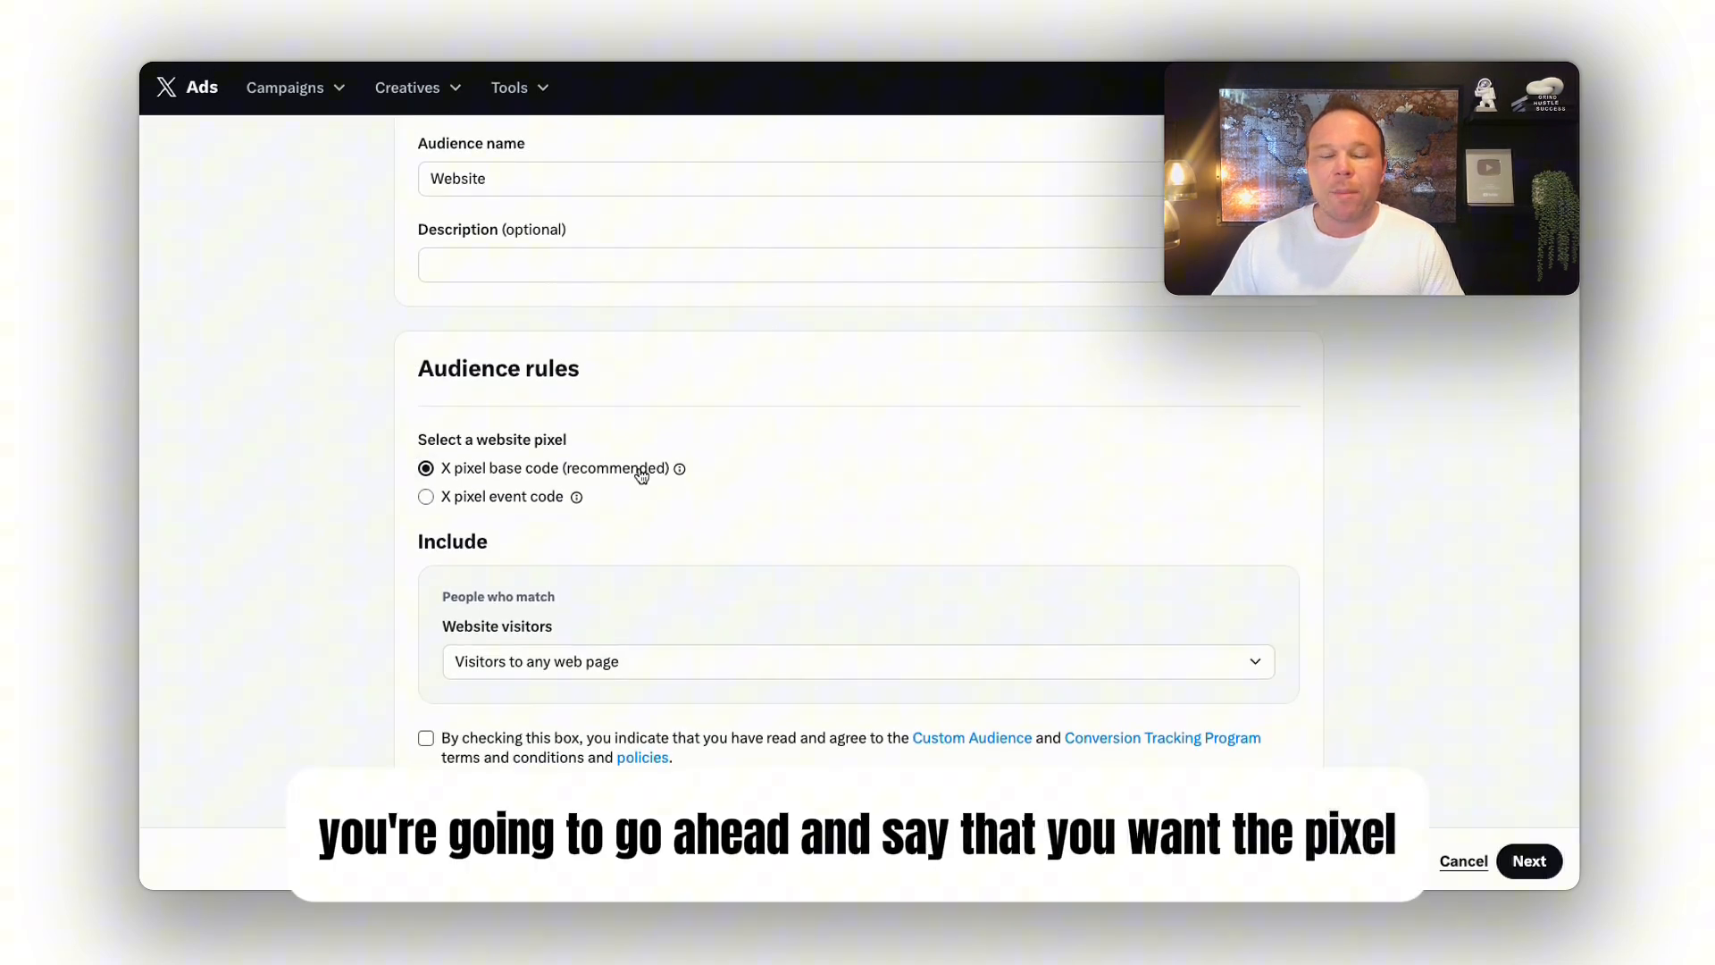
Step: Include visitors to any web page, agree to the custom audience terms and continue
left_click(604, 663)
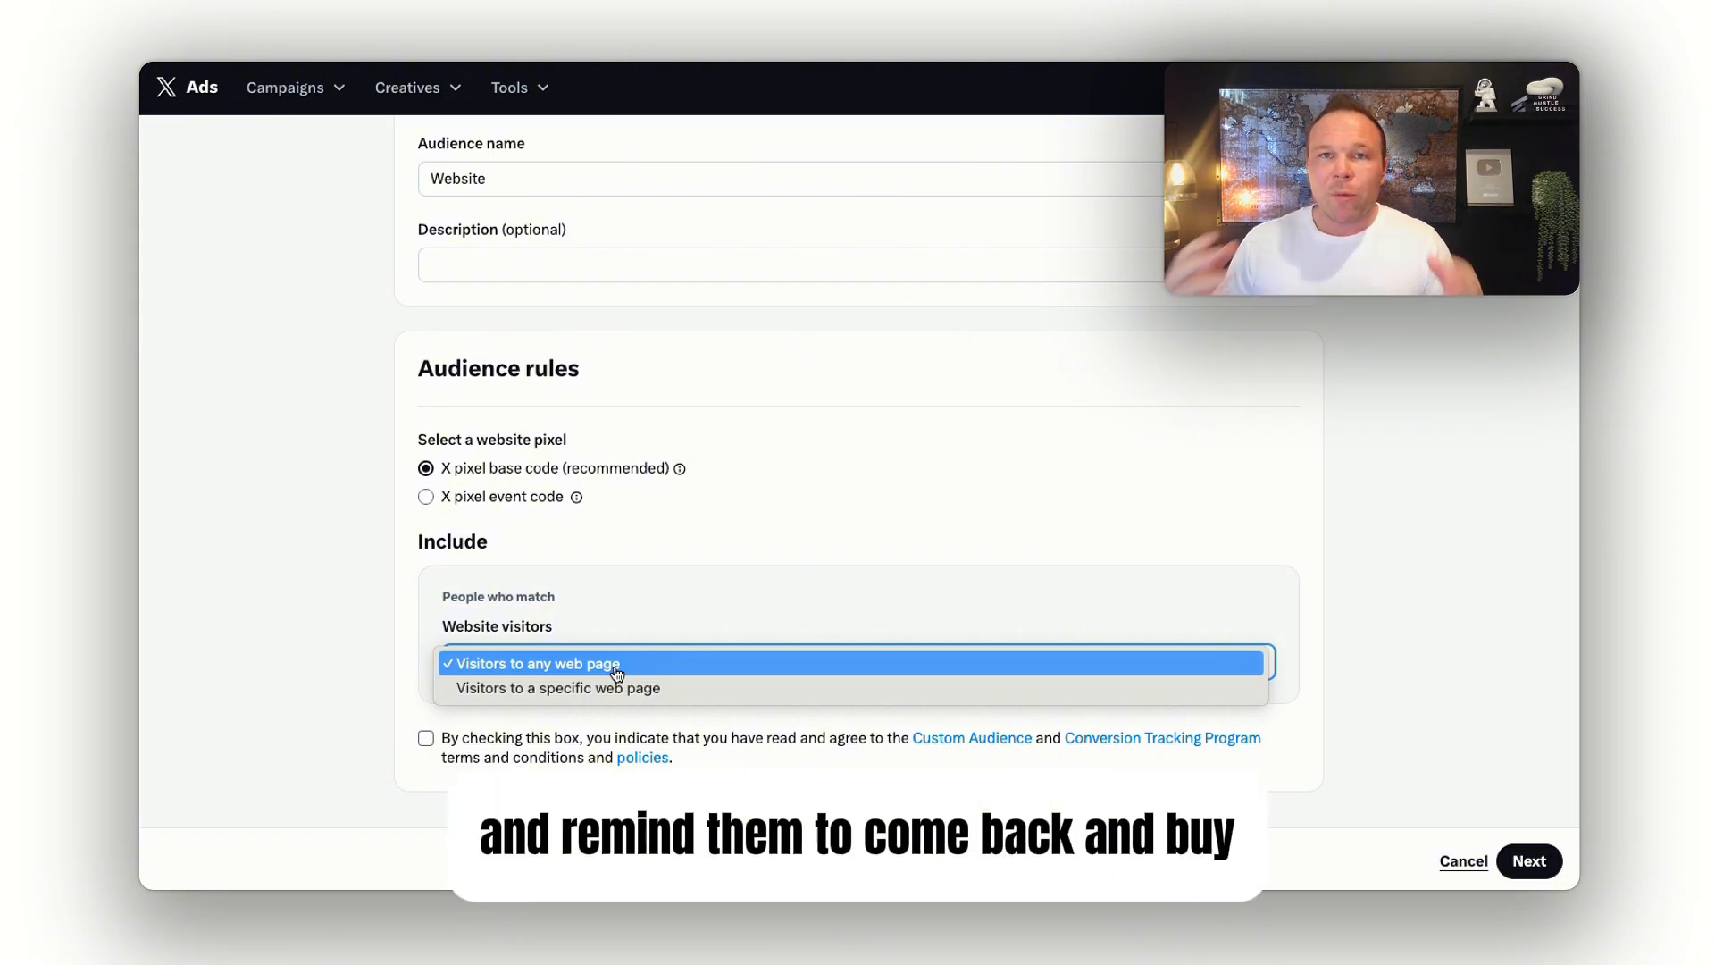
left_click(616, 666)
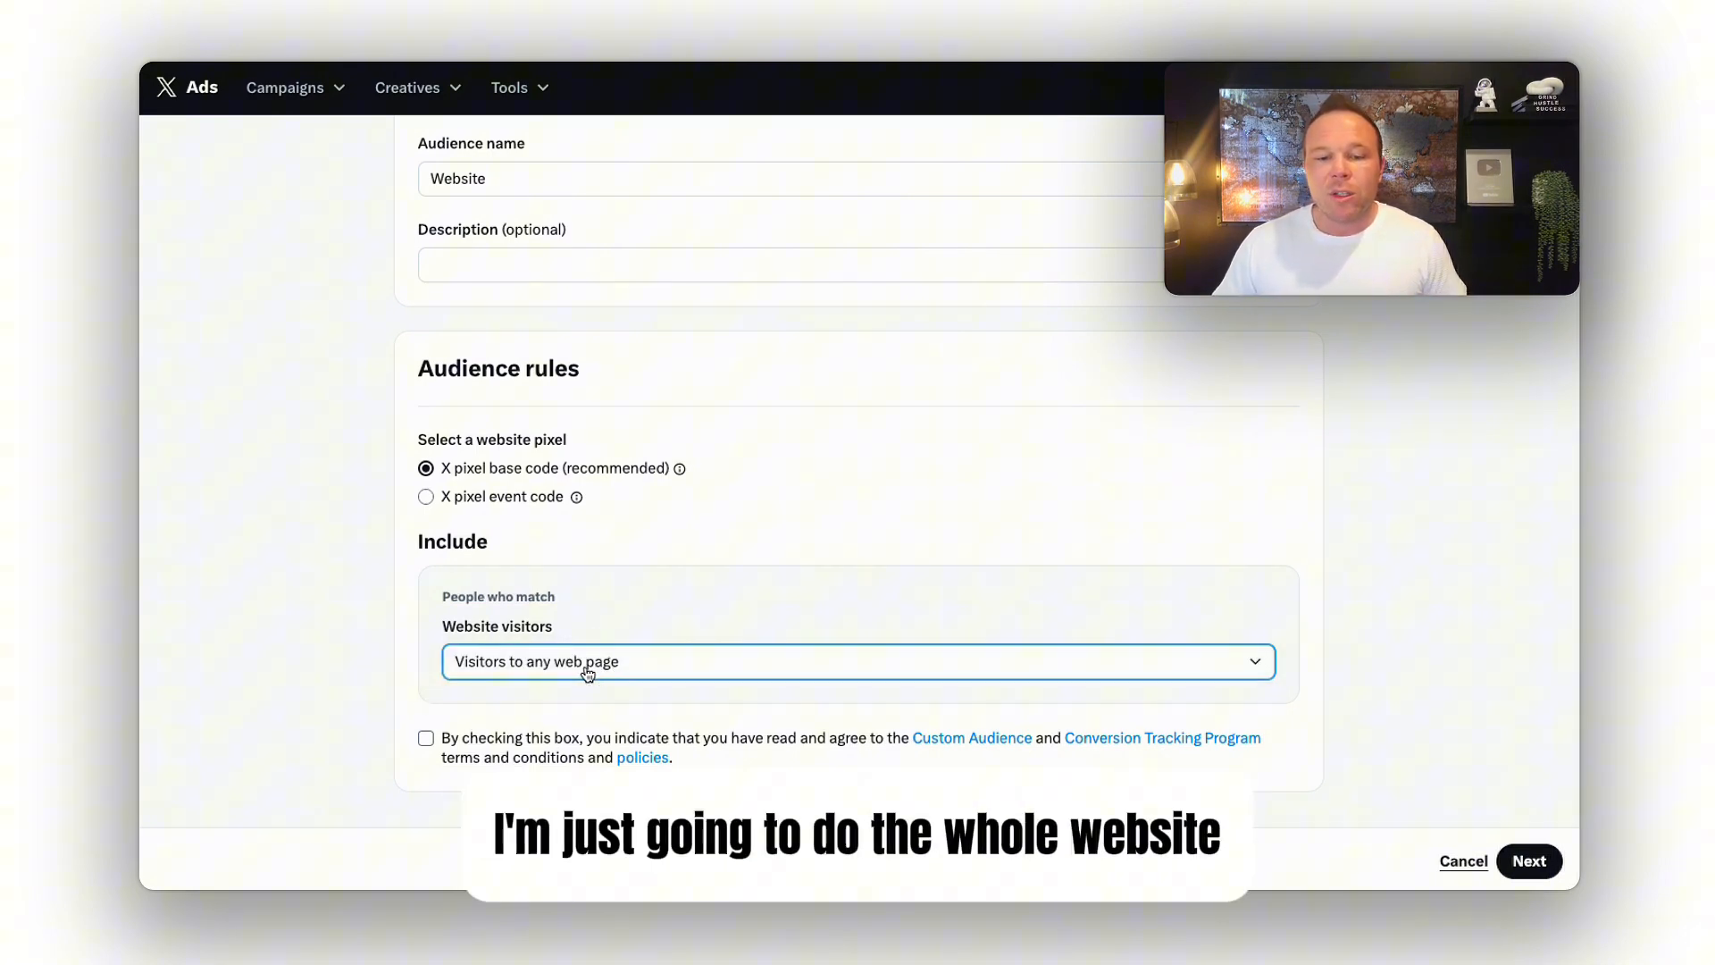
left_click(426, 739)
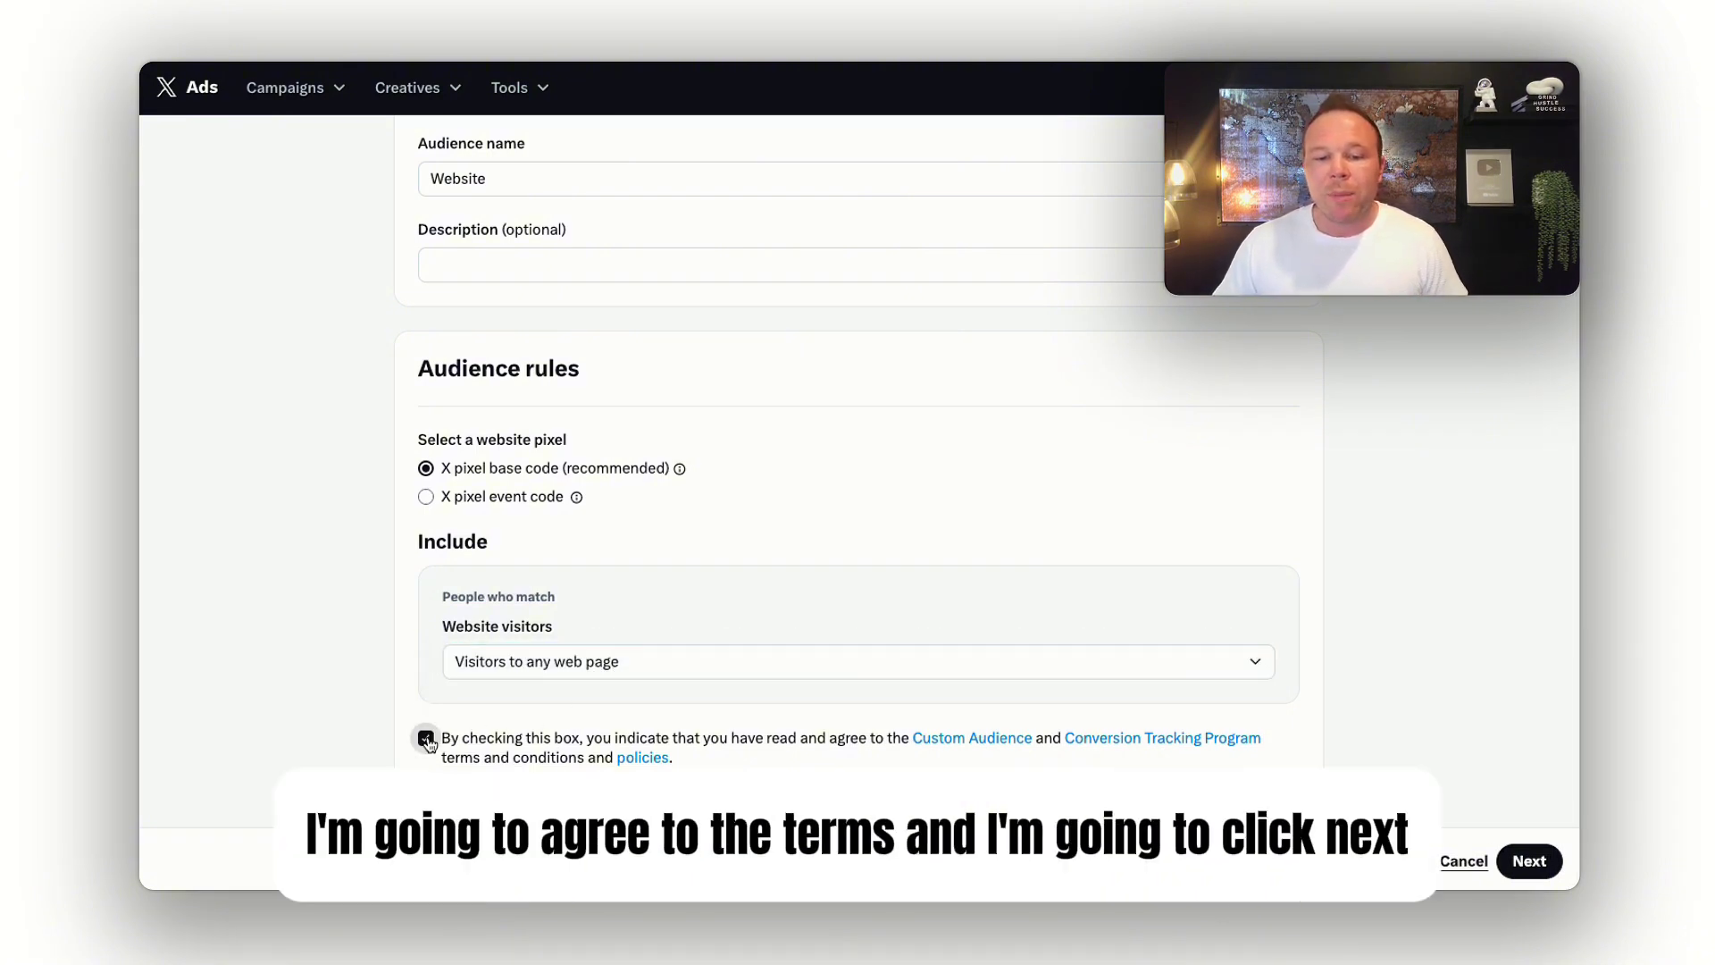
left_click(1528, 860)
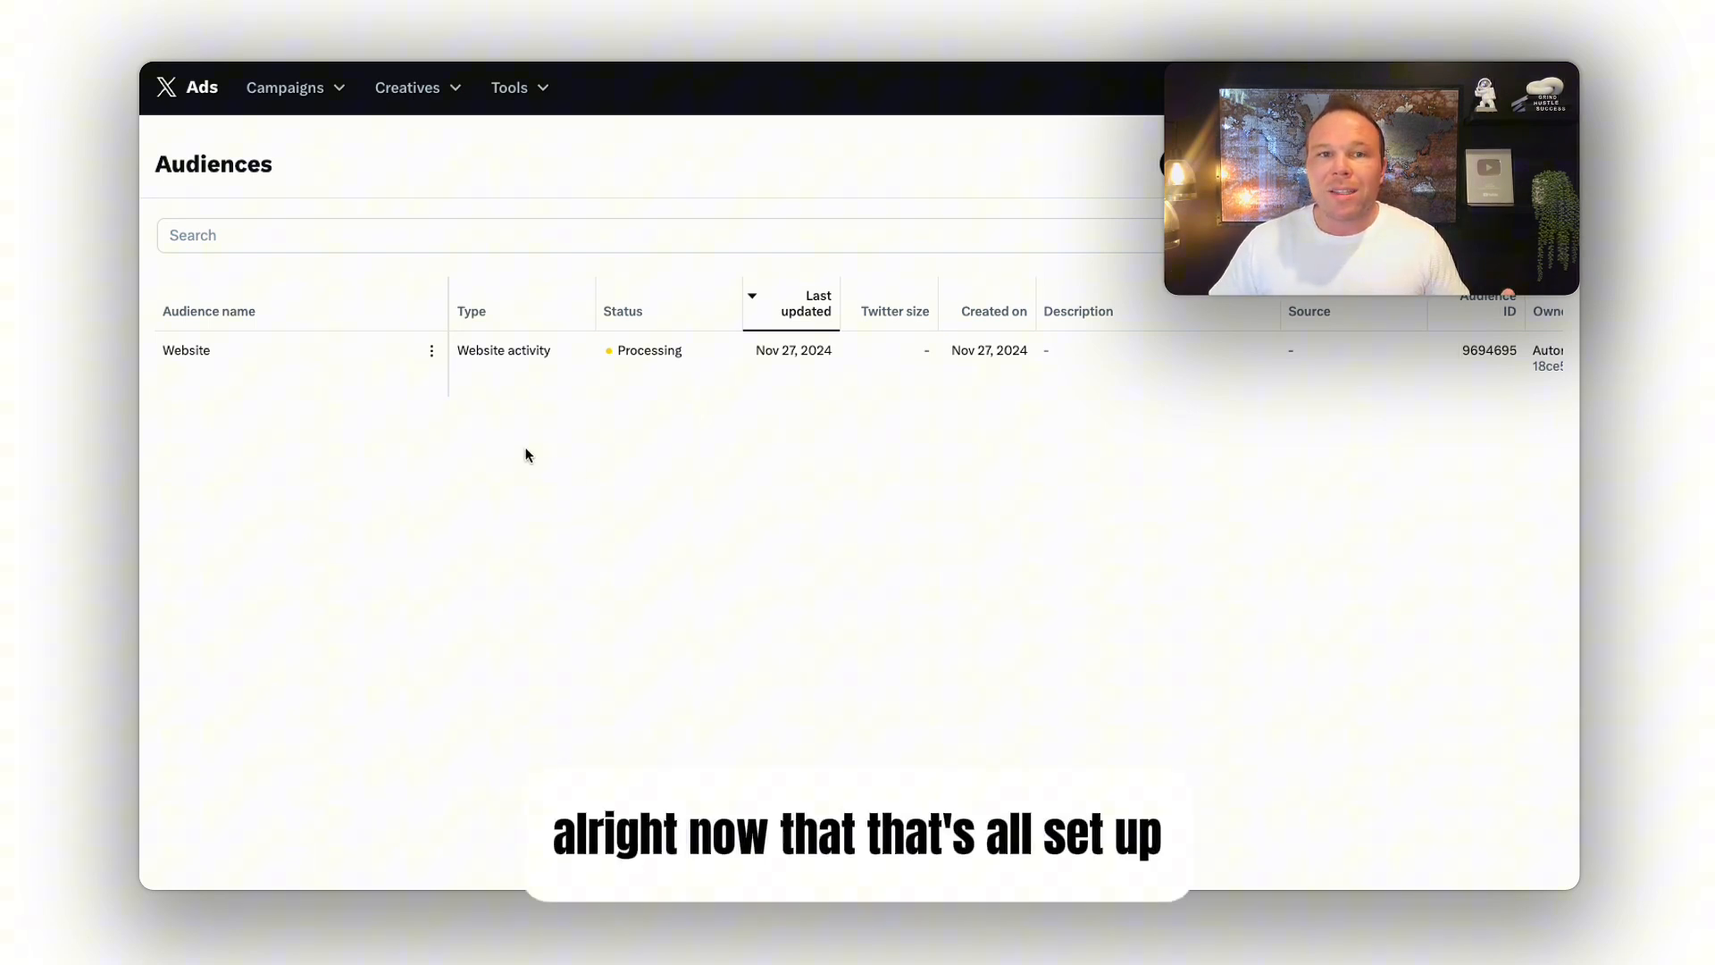
Step: Go to Campaigns > Ads Manager and open the campaigns table's metric set list
left_click(285, 88)
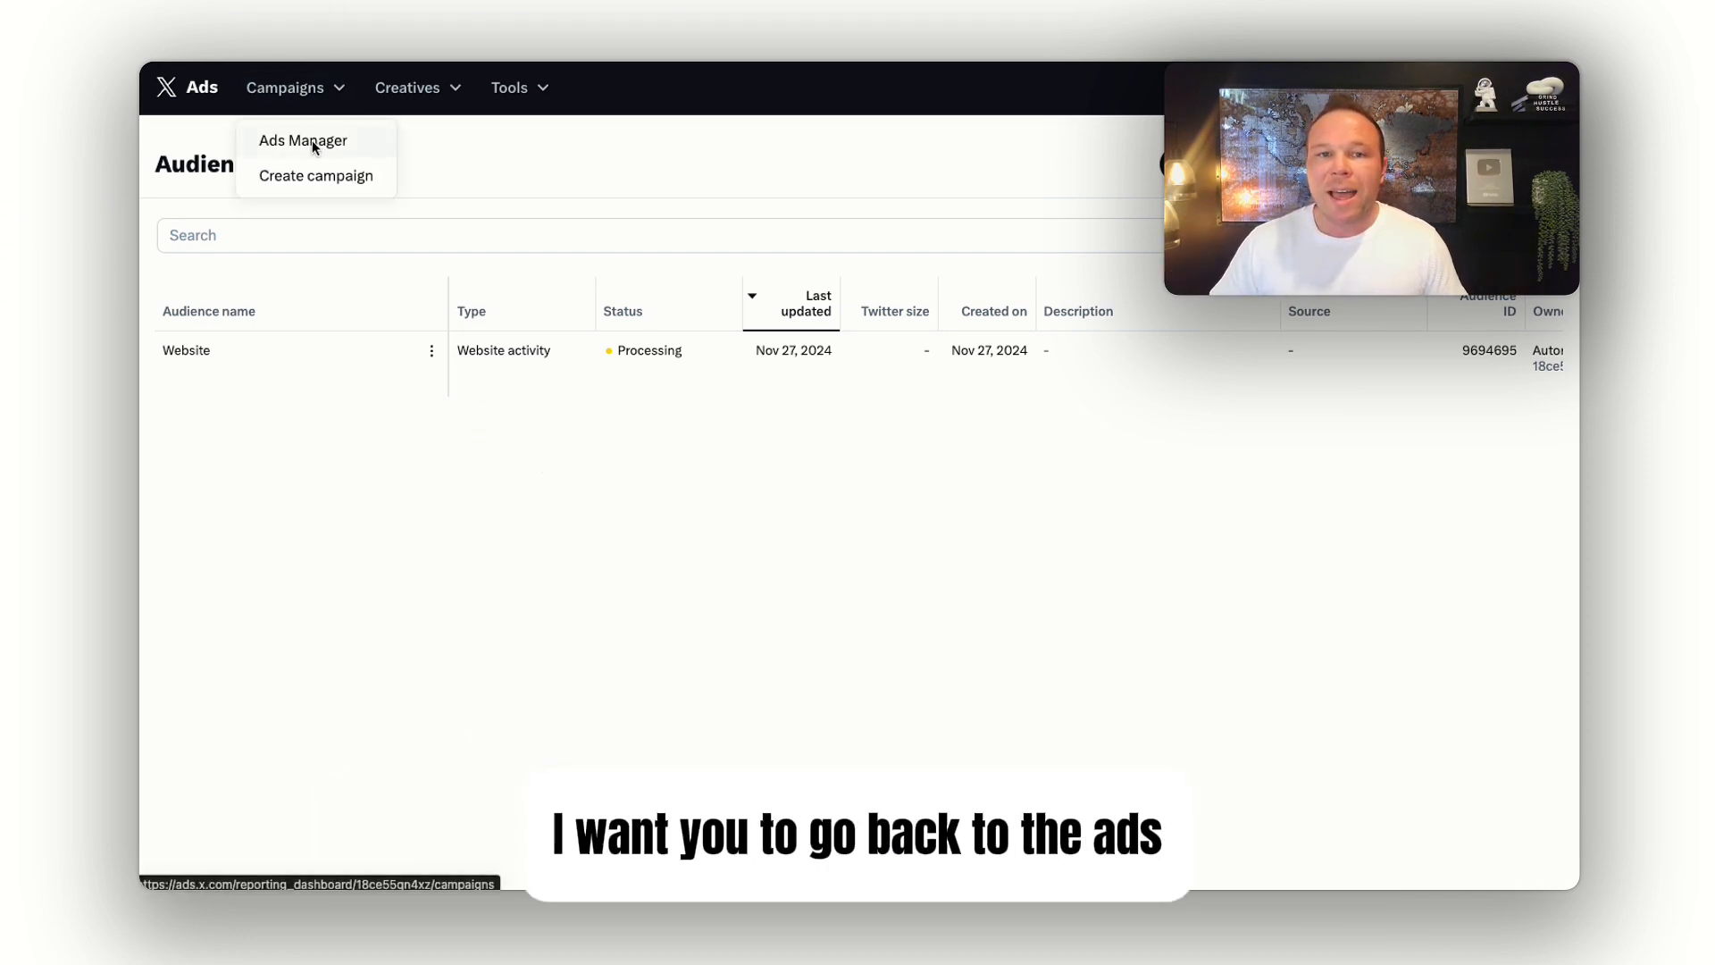
left_click(304, 141)
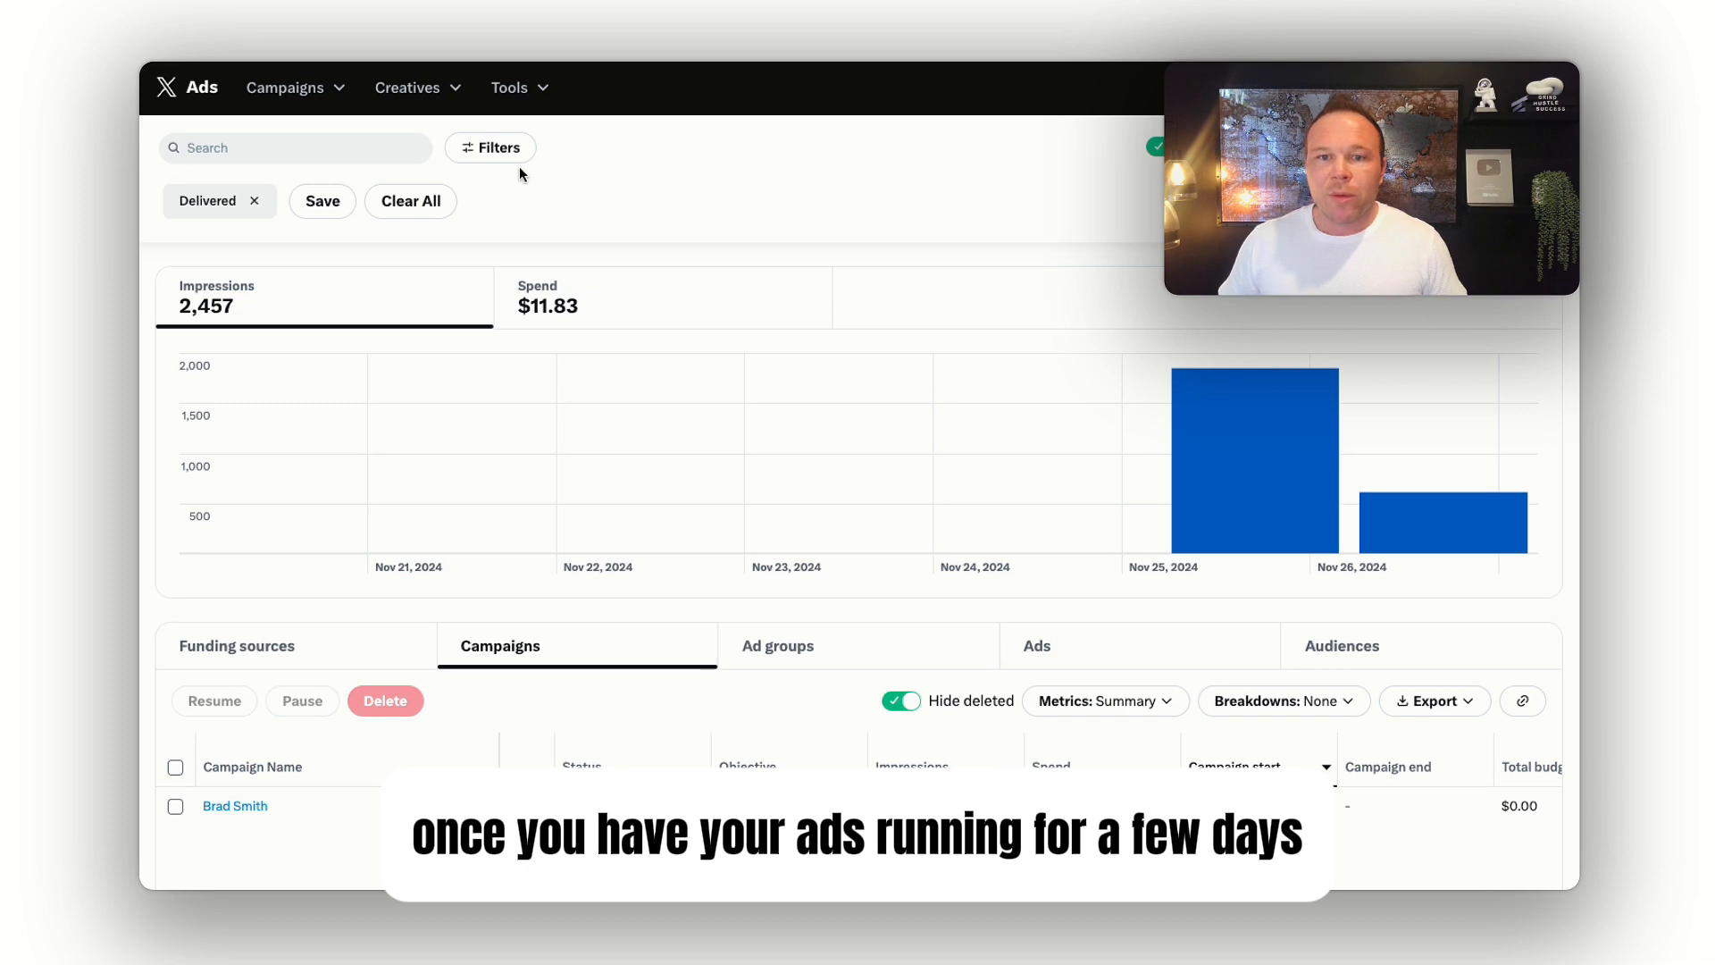
scroll(519, 167, "down", 1)
scroll(518, 268, "down", 2)
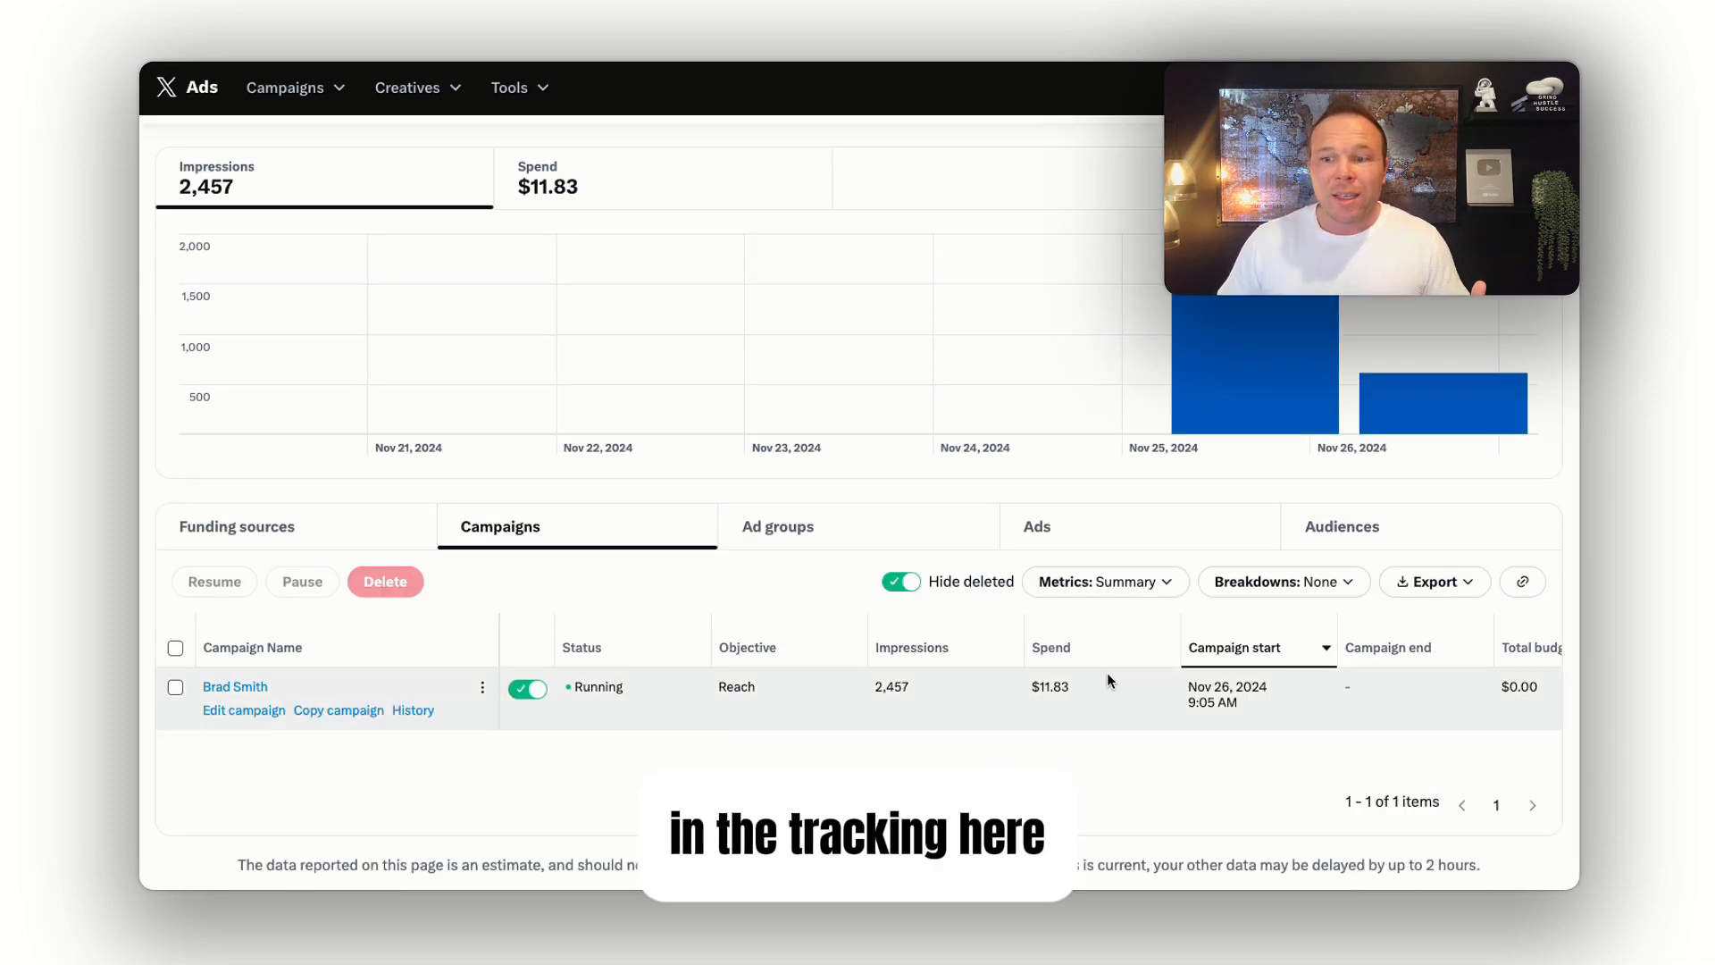
left_click(1133, 587)
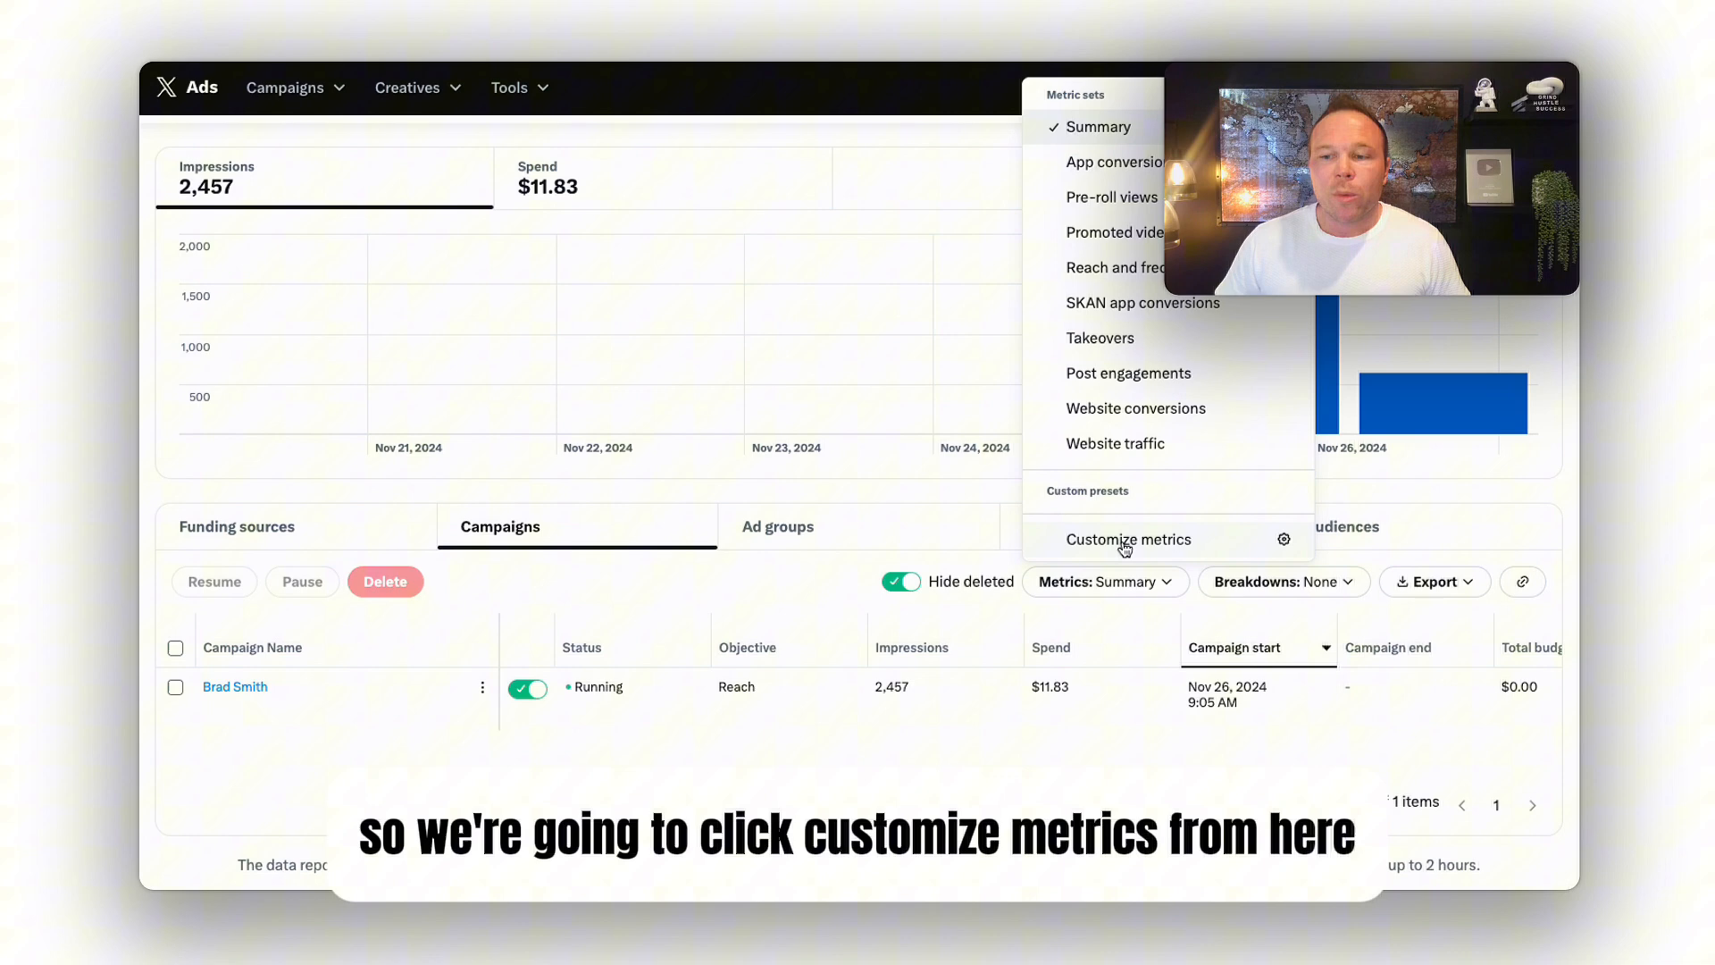
Step: In Customize metrics, remove Objective, Campaign start/end, Total, Daily and Remaining budget, and both pacing metrics
left_click(1128, 540)
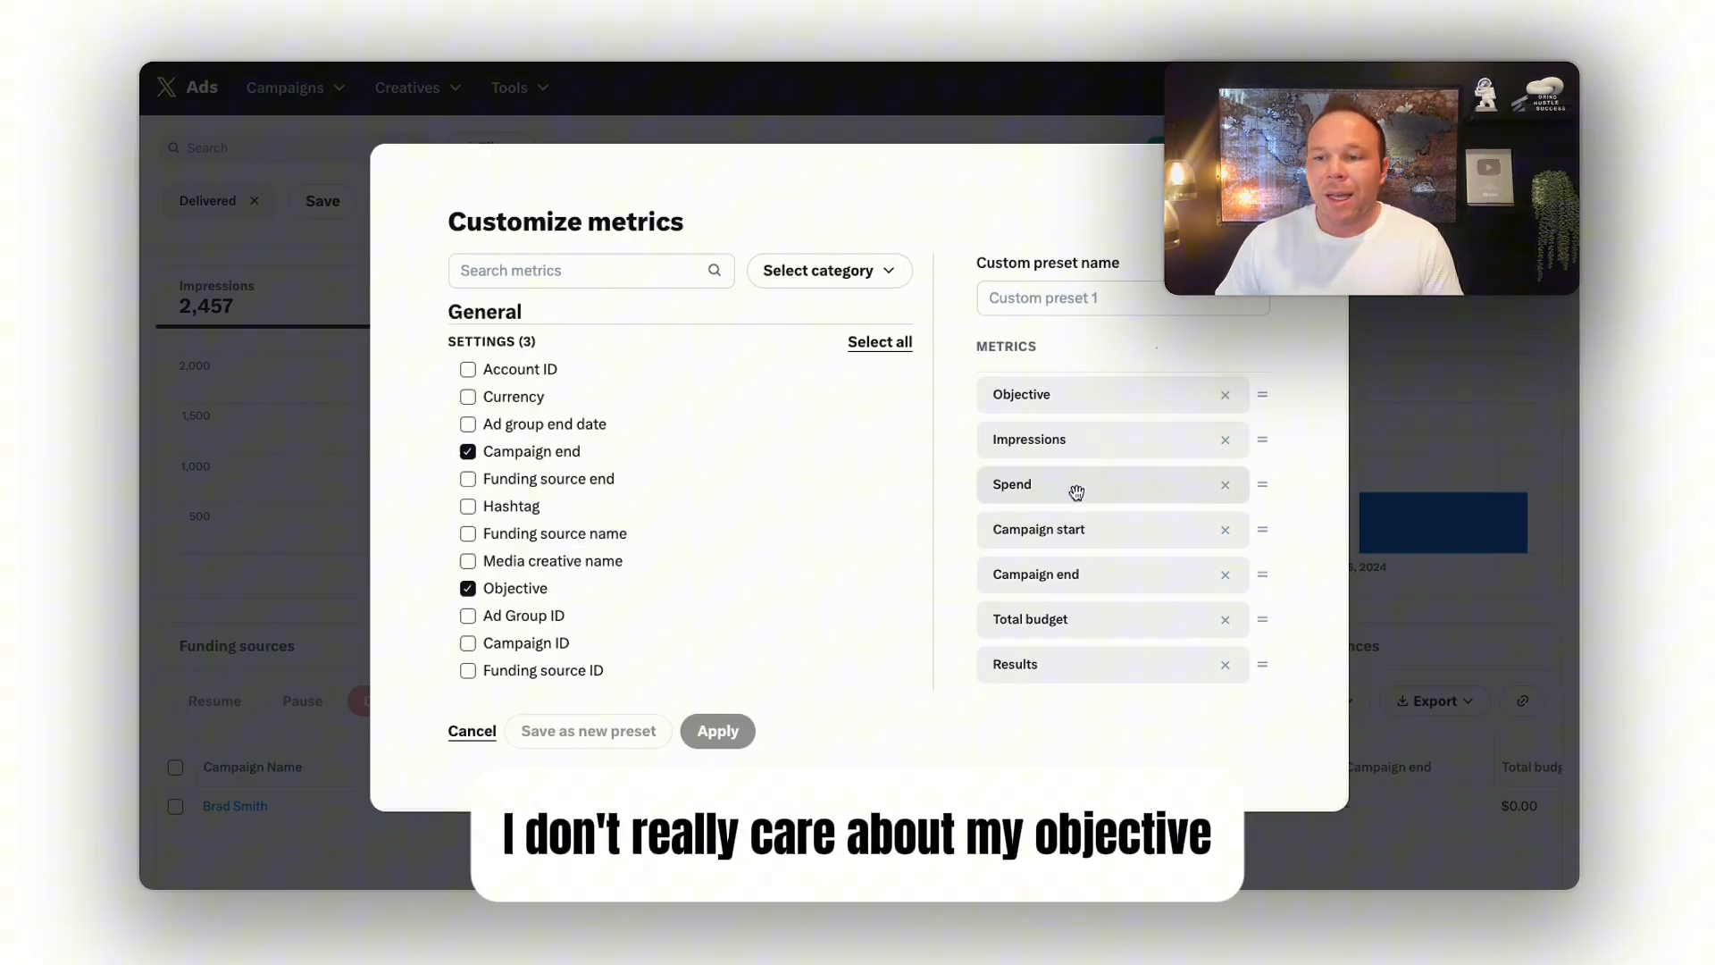
left_click(1225, 394)
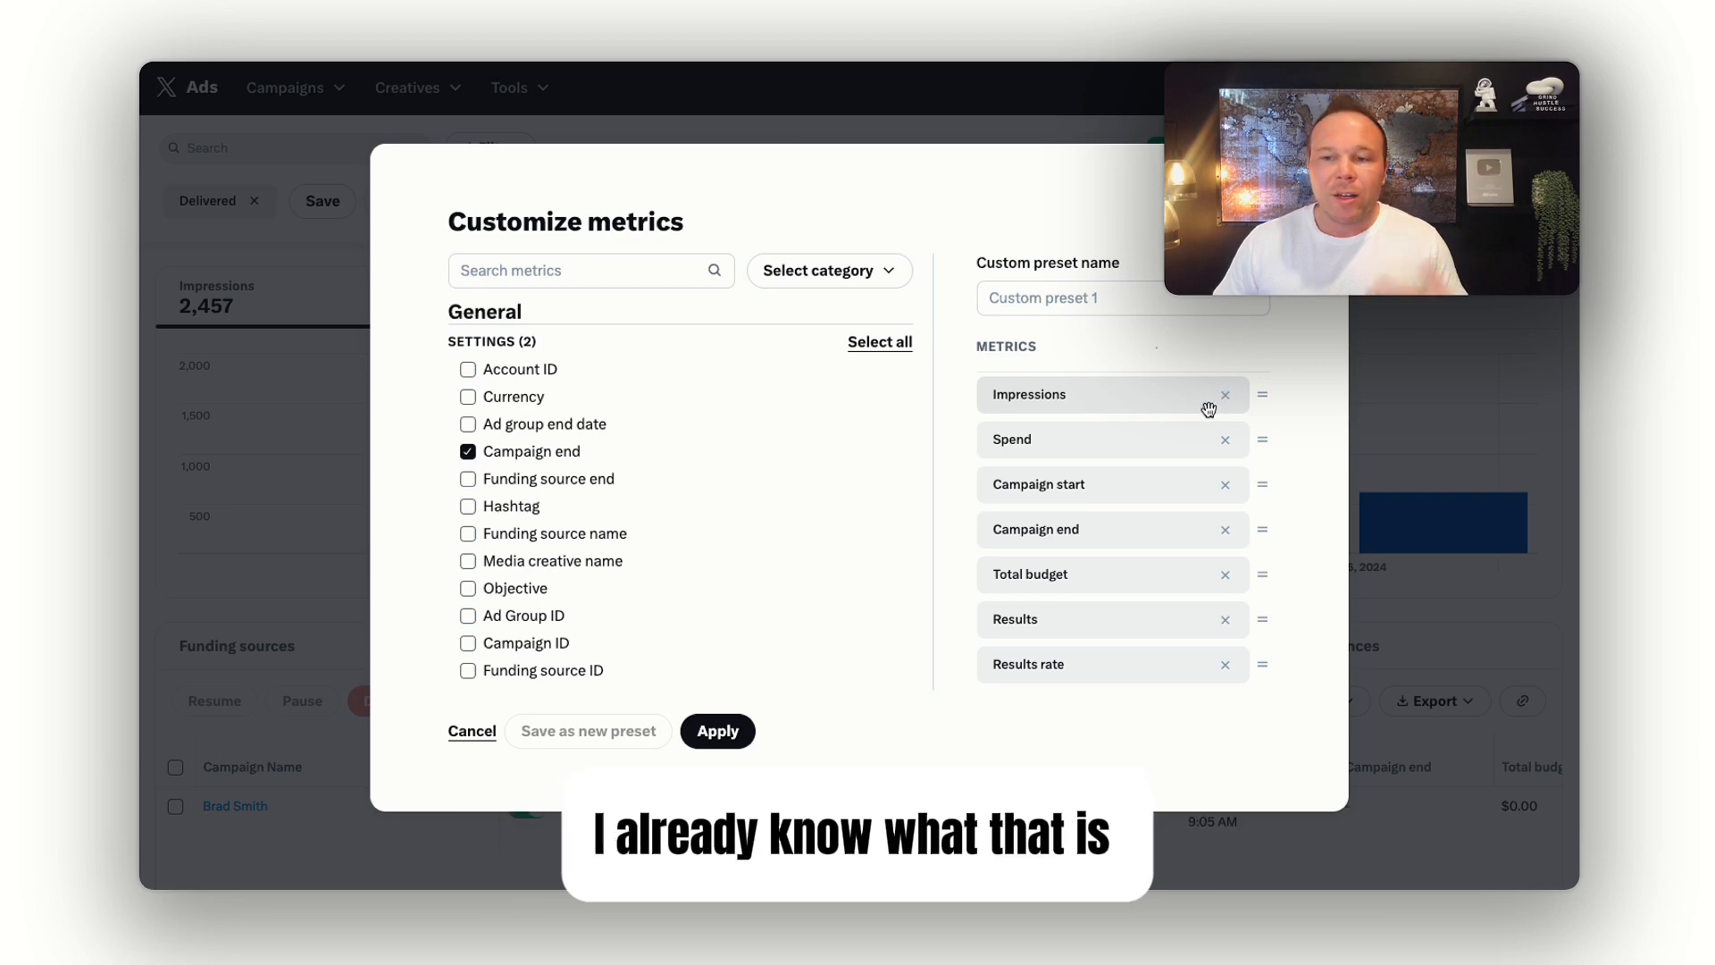
left_click(1225, 484)
left_click(1225, 484)
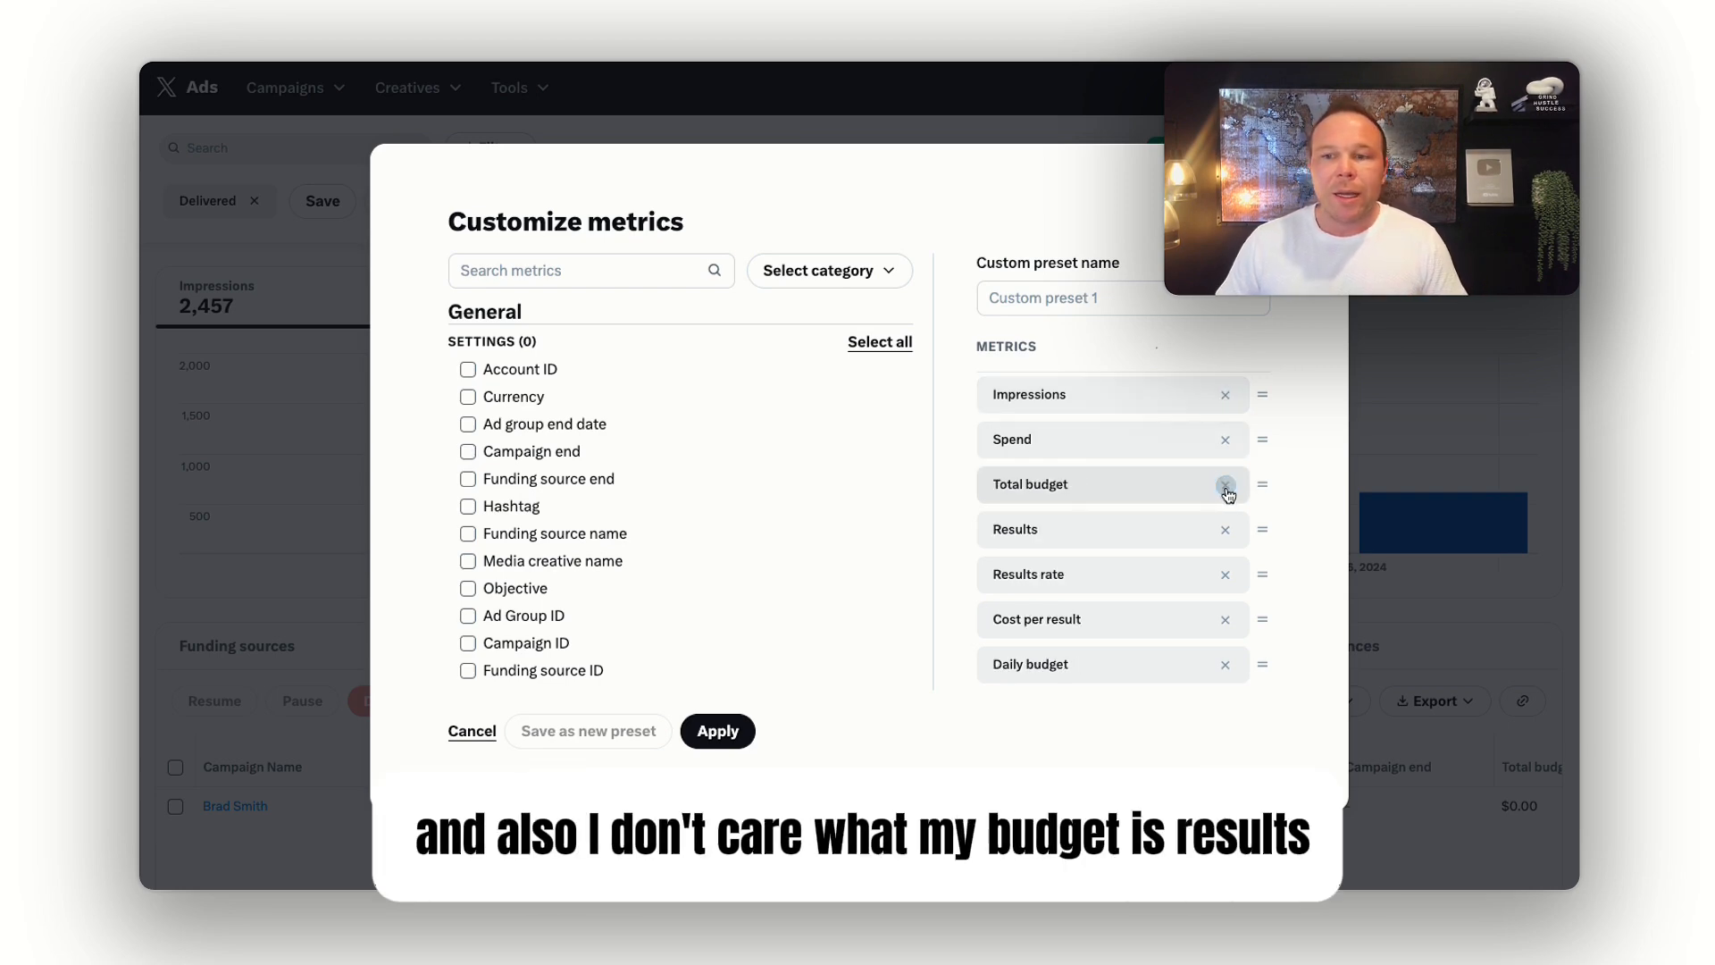
left_click(1225, 486)
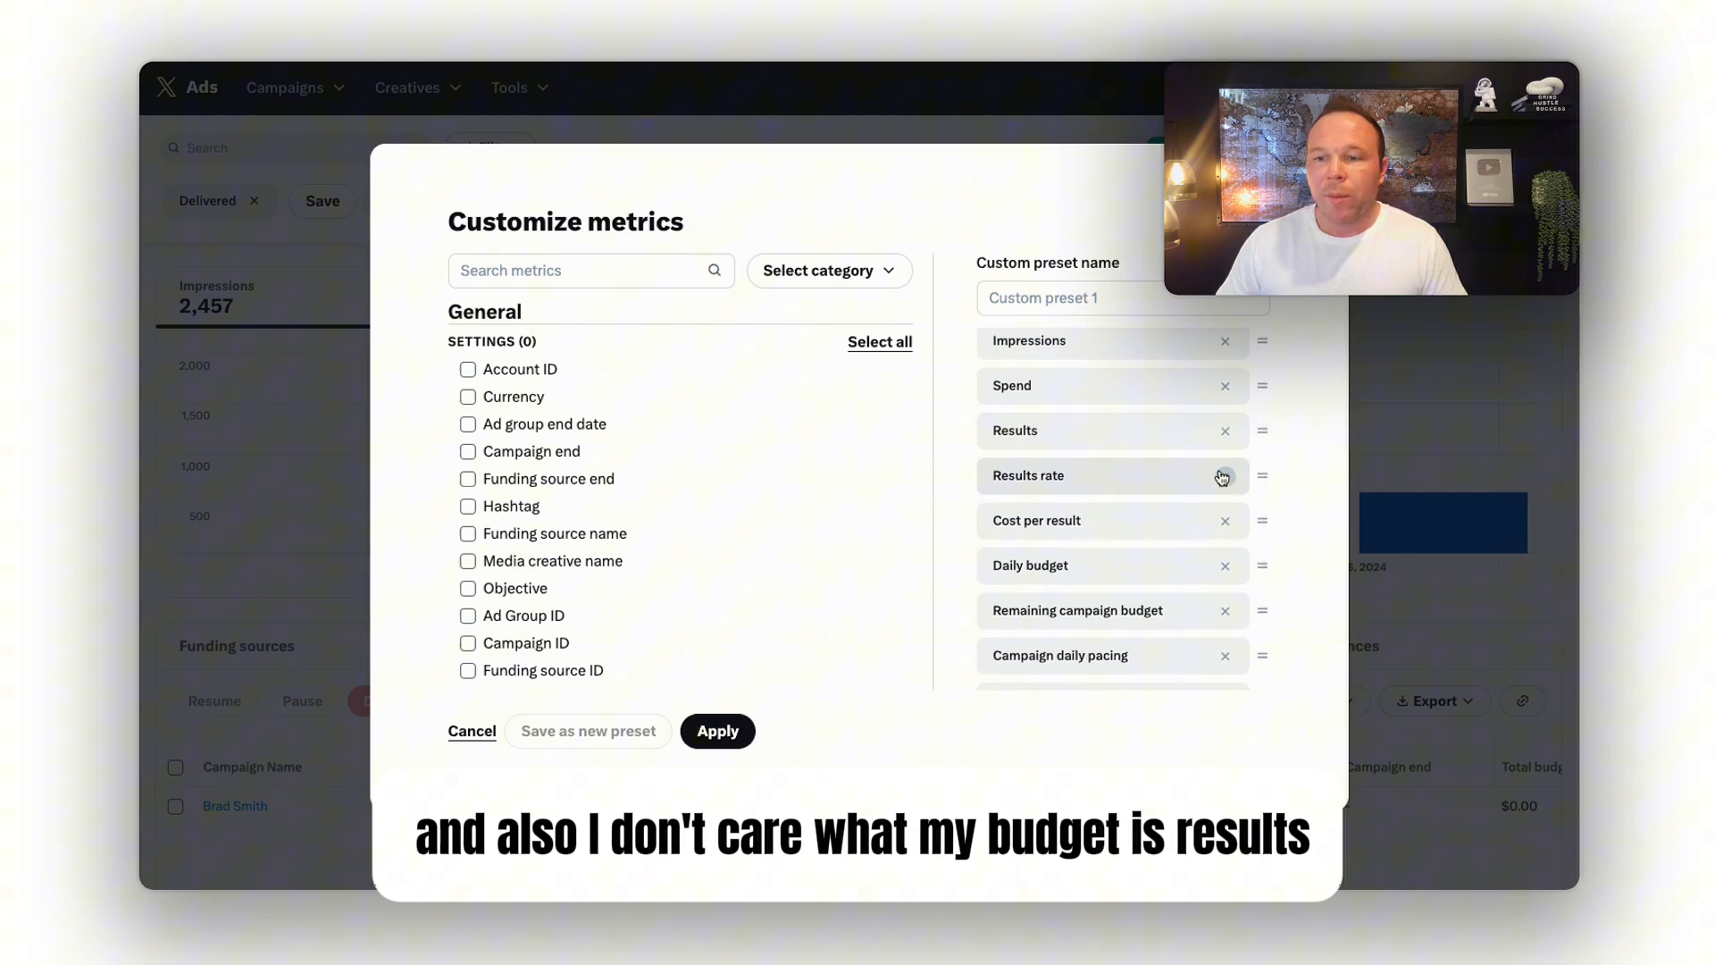
scroll(1066, 468, "down", 1)
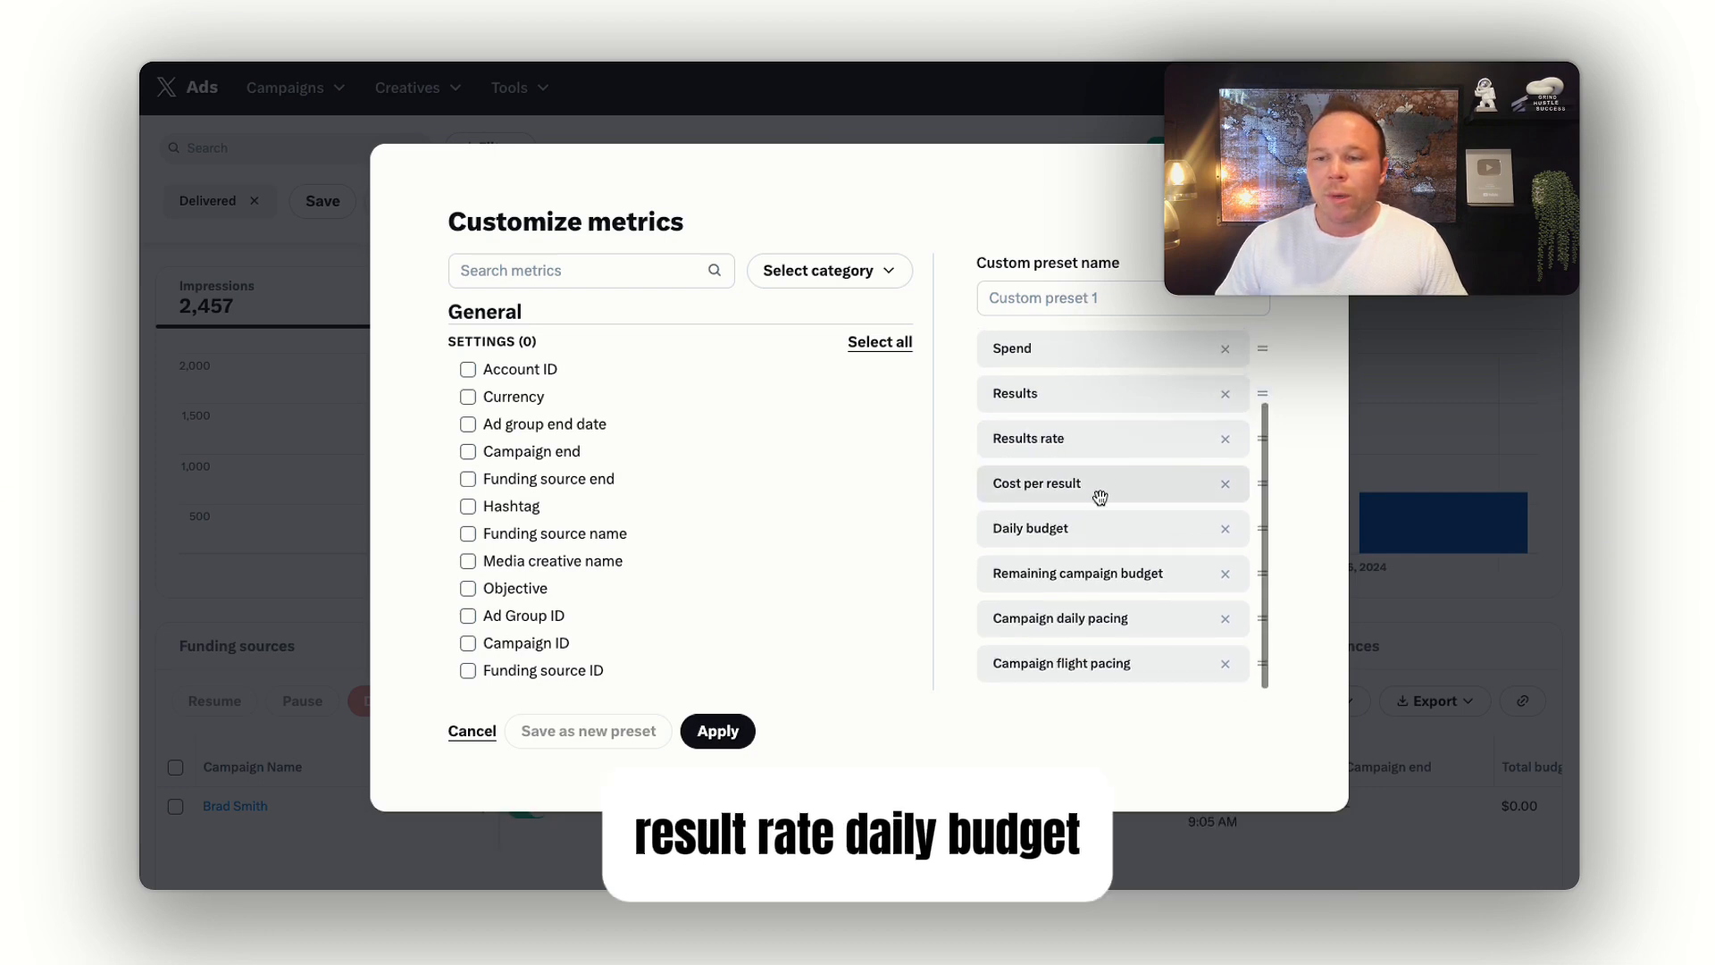
left_click(1226, 532)
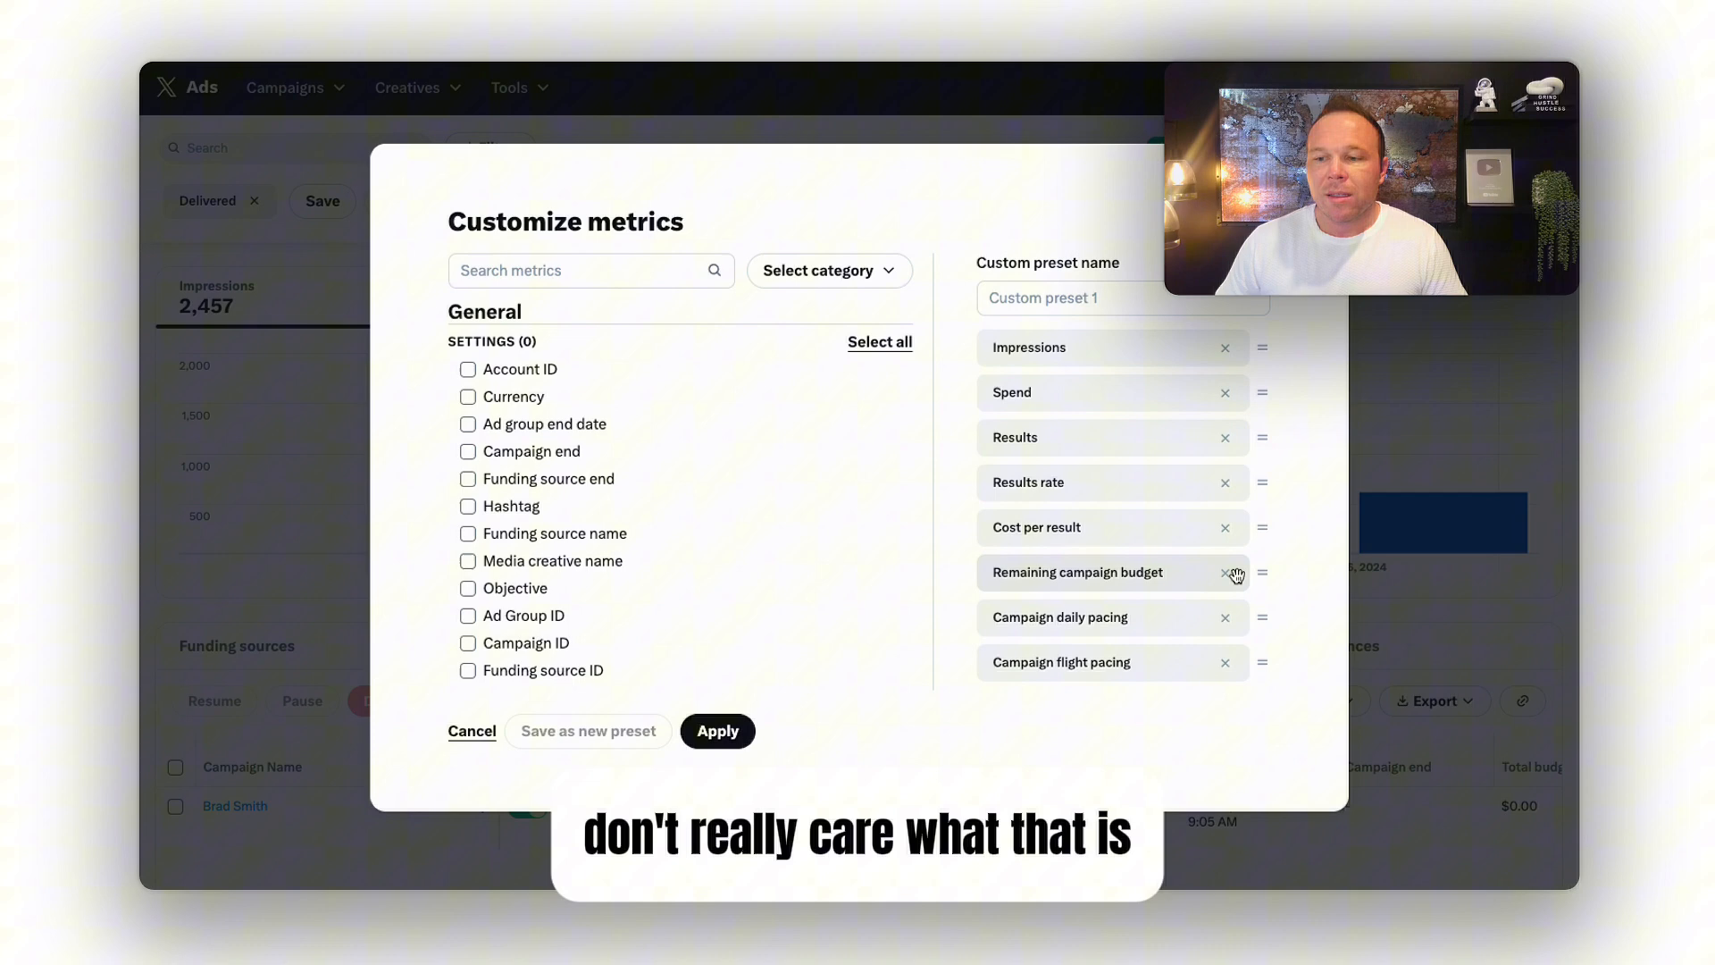
left_click(1225, 574)
left_click(1225, 617)
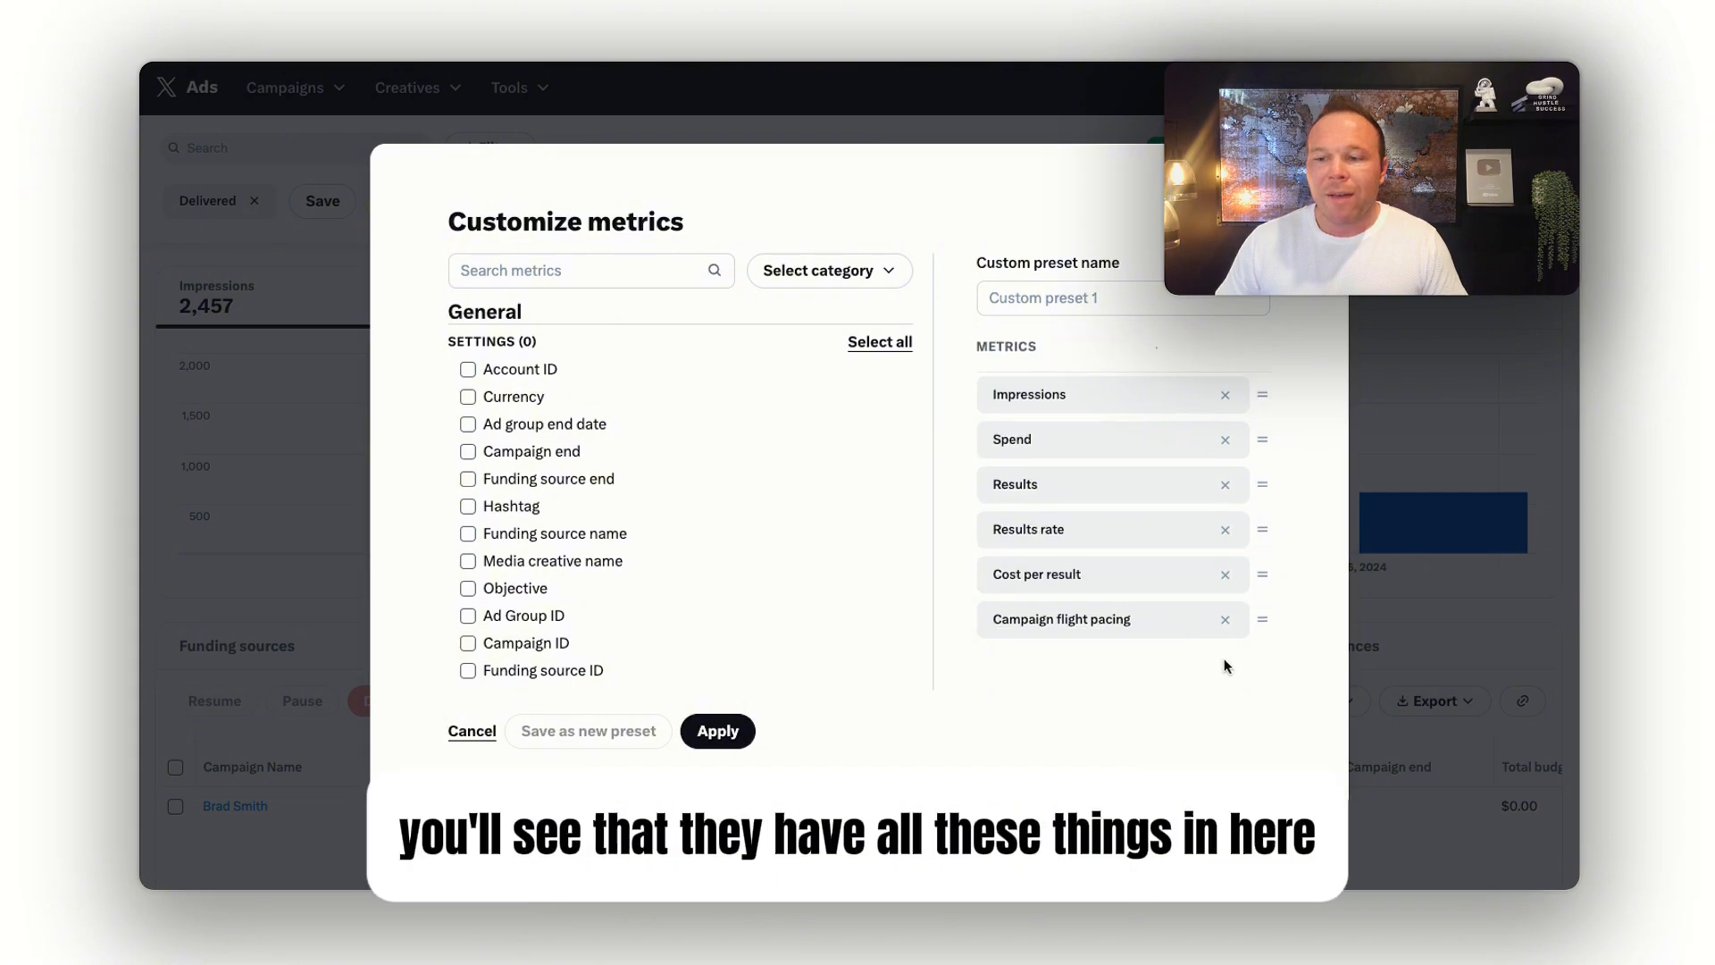
left_click(1224, 619)
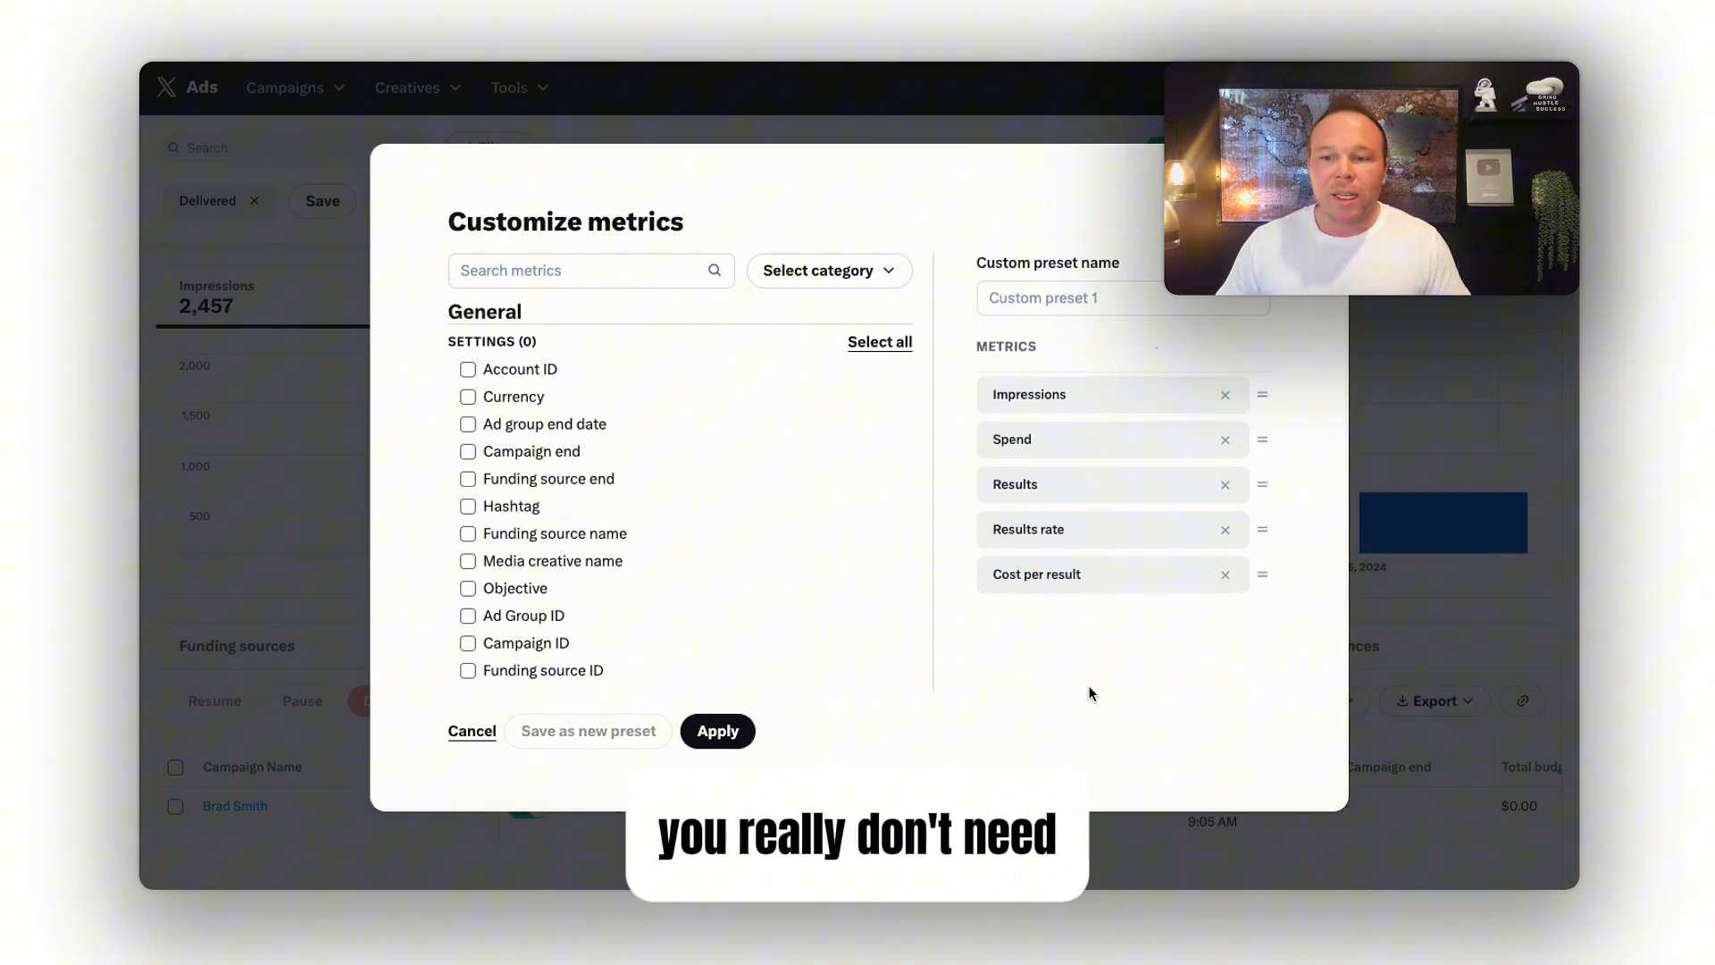
Step: Search 'cos' and add Cost per link click to the metrics
left_click(589, 271)
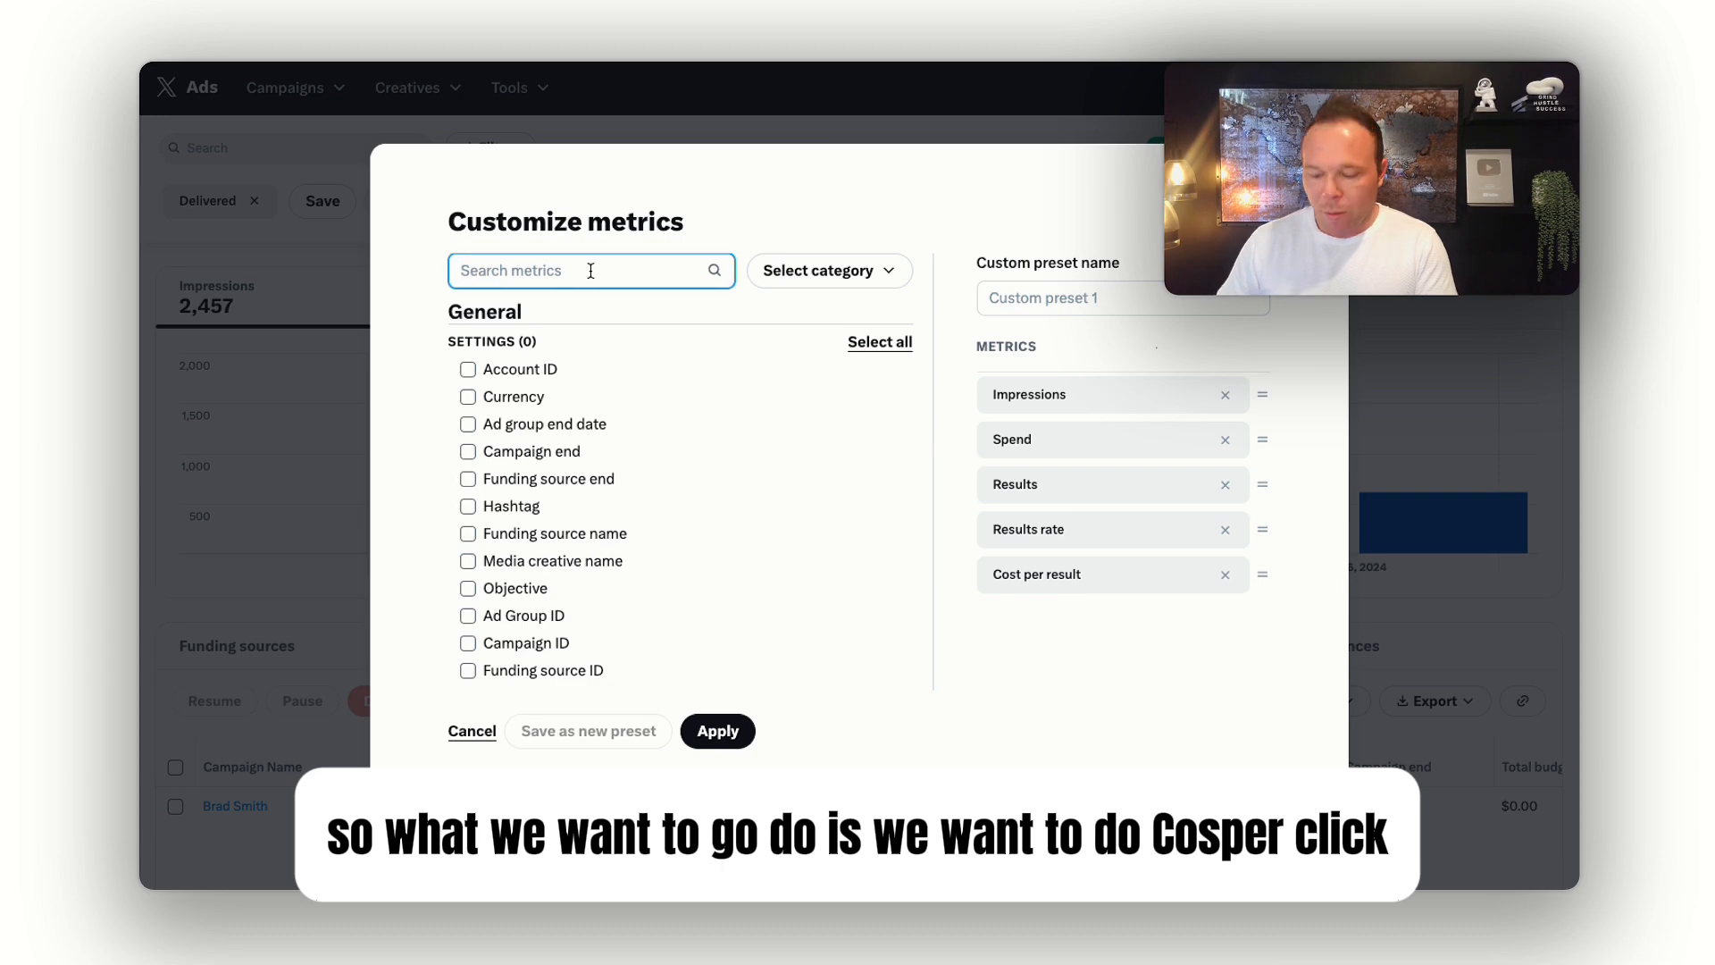
type("cos")
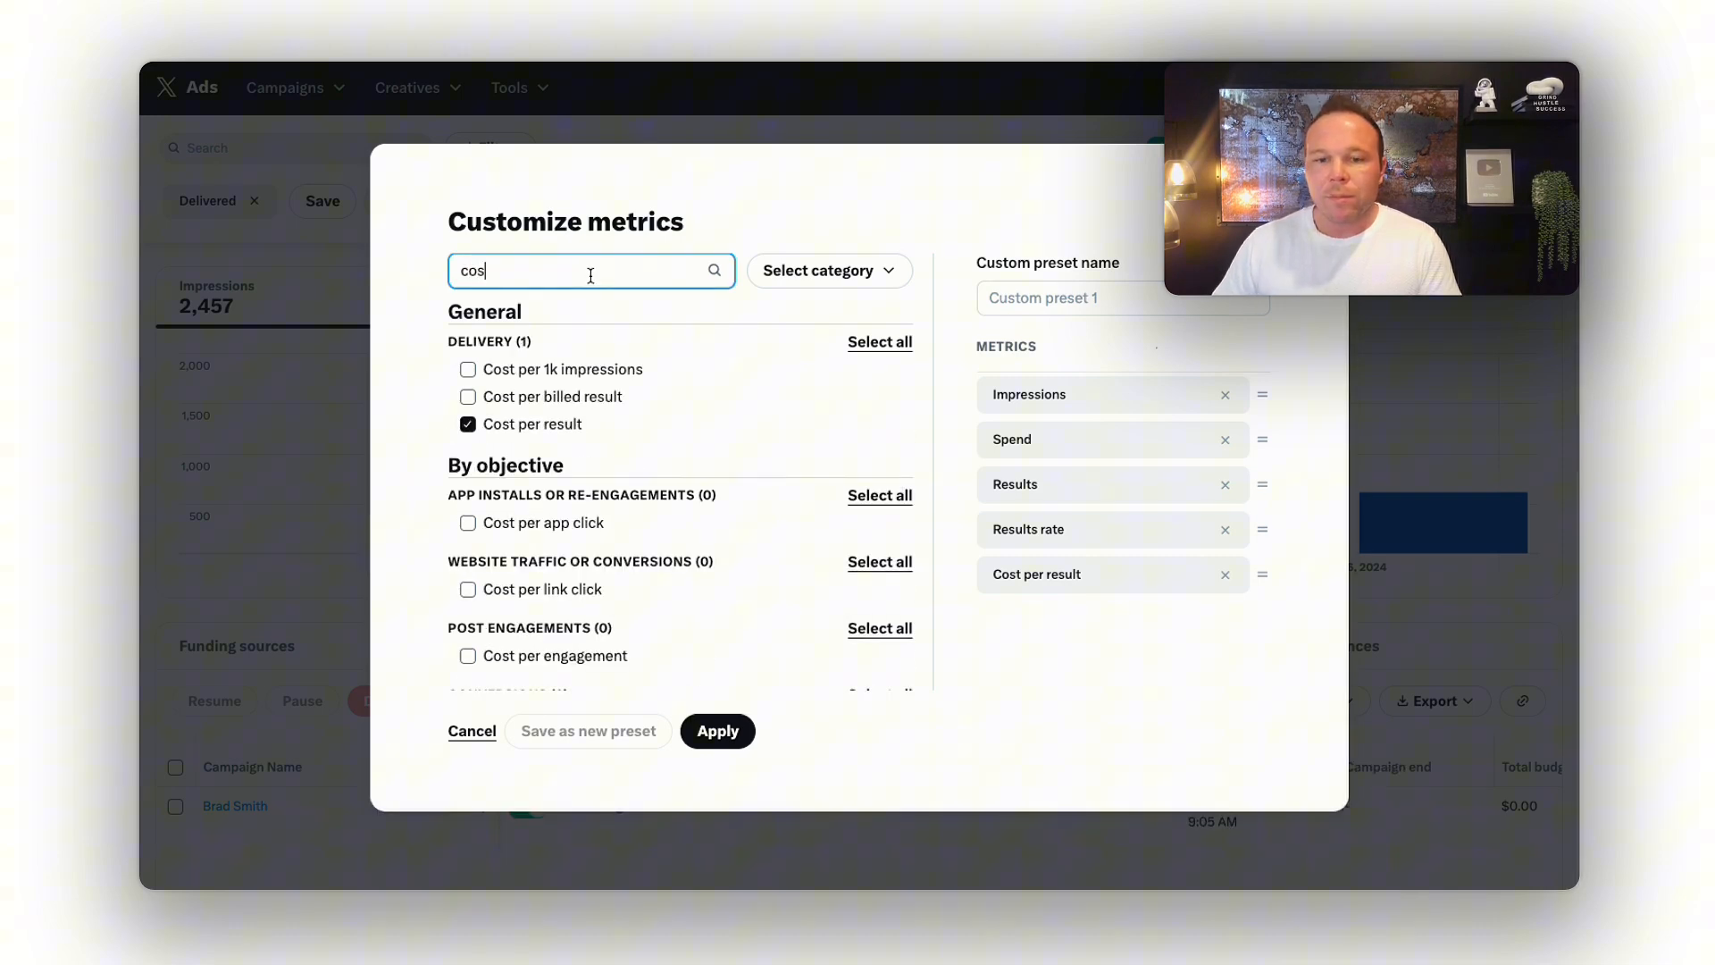
left_click(467, 589)
scroll(509, 576, "down", 2)
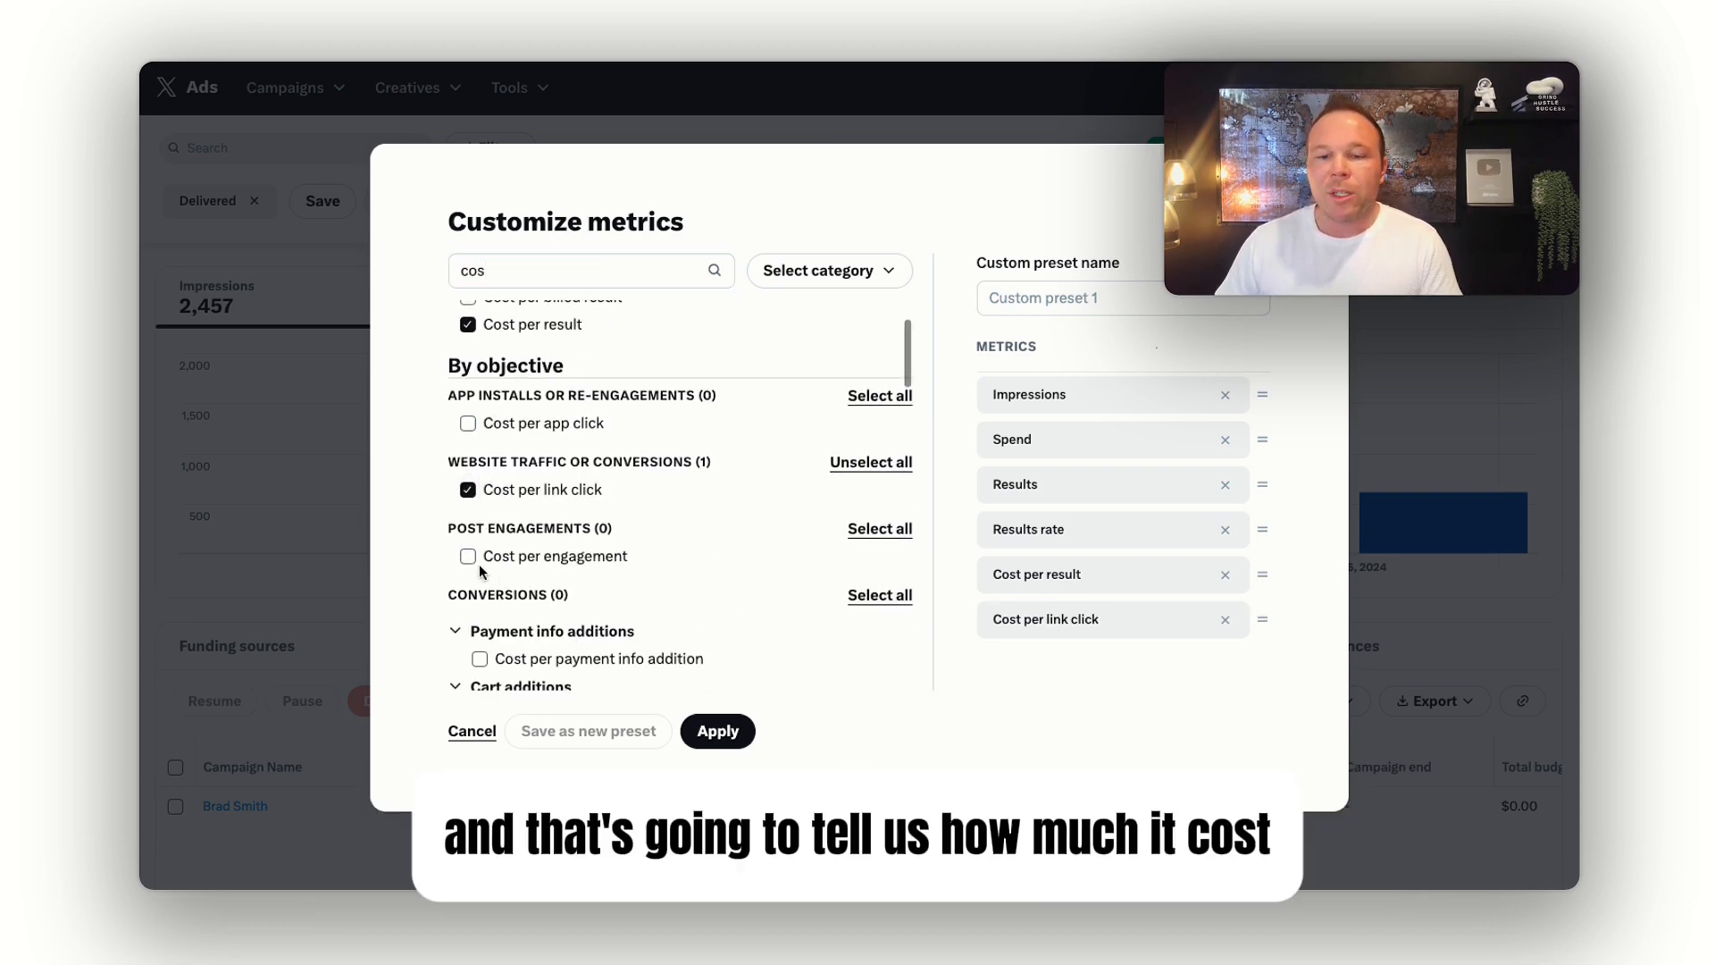
scroll(573, 543, "up", 3)
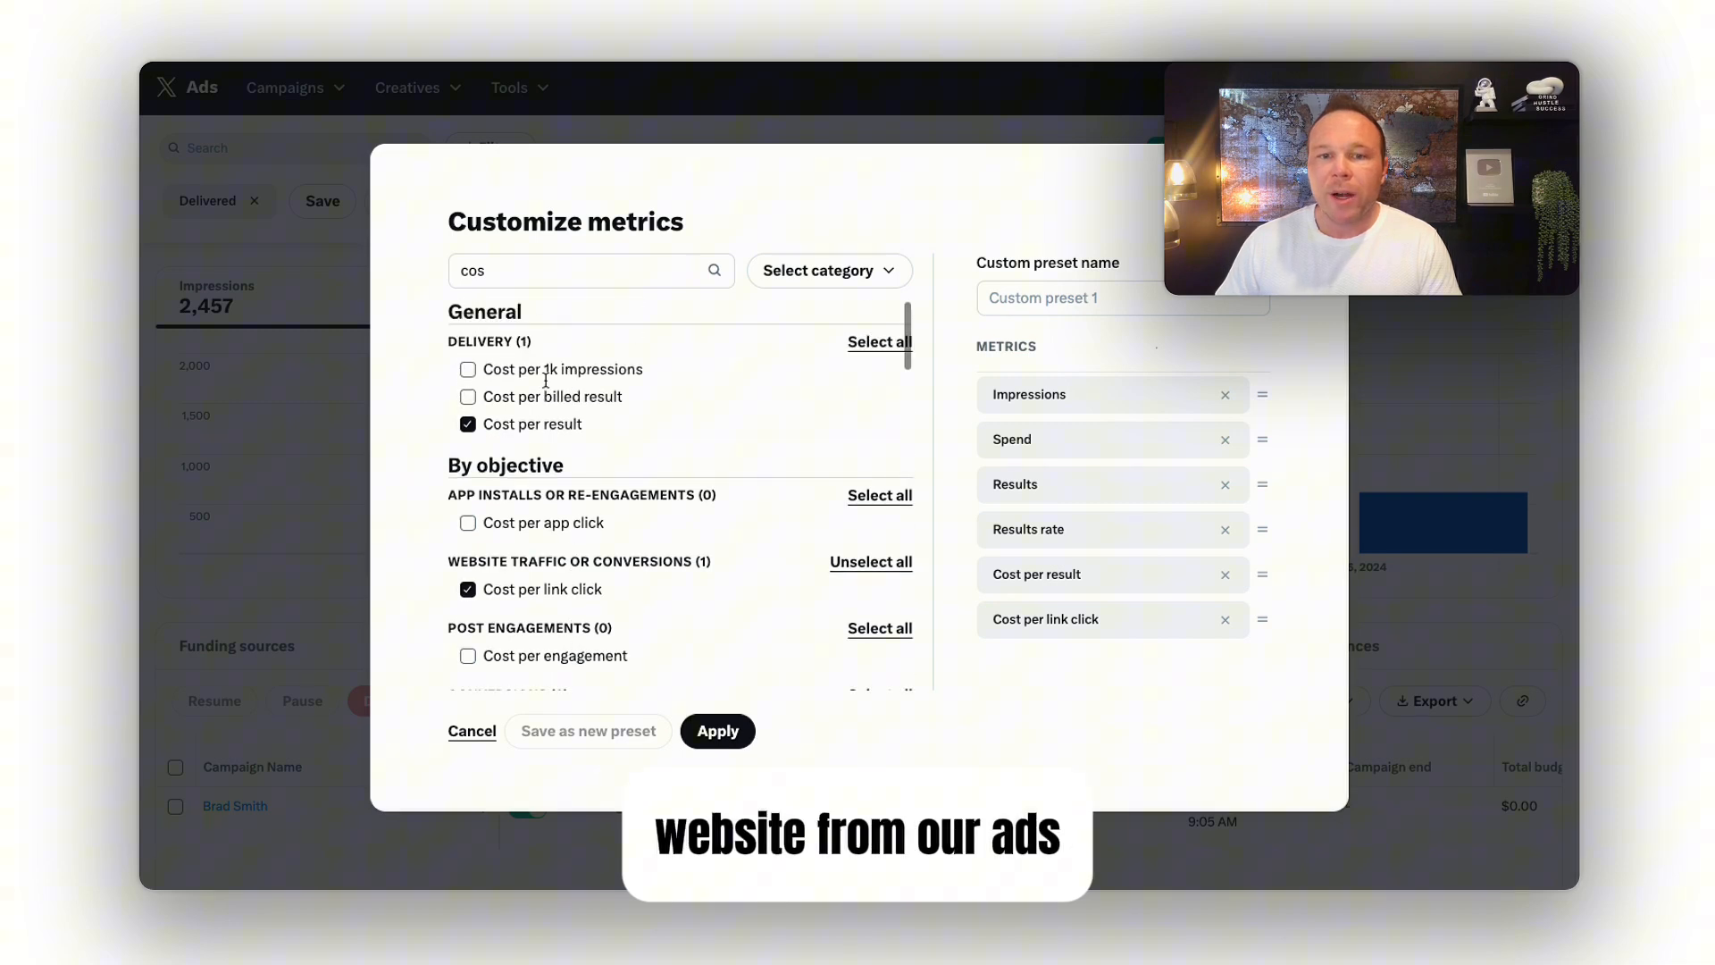
double_click(525, 271)
type("follo")
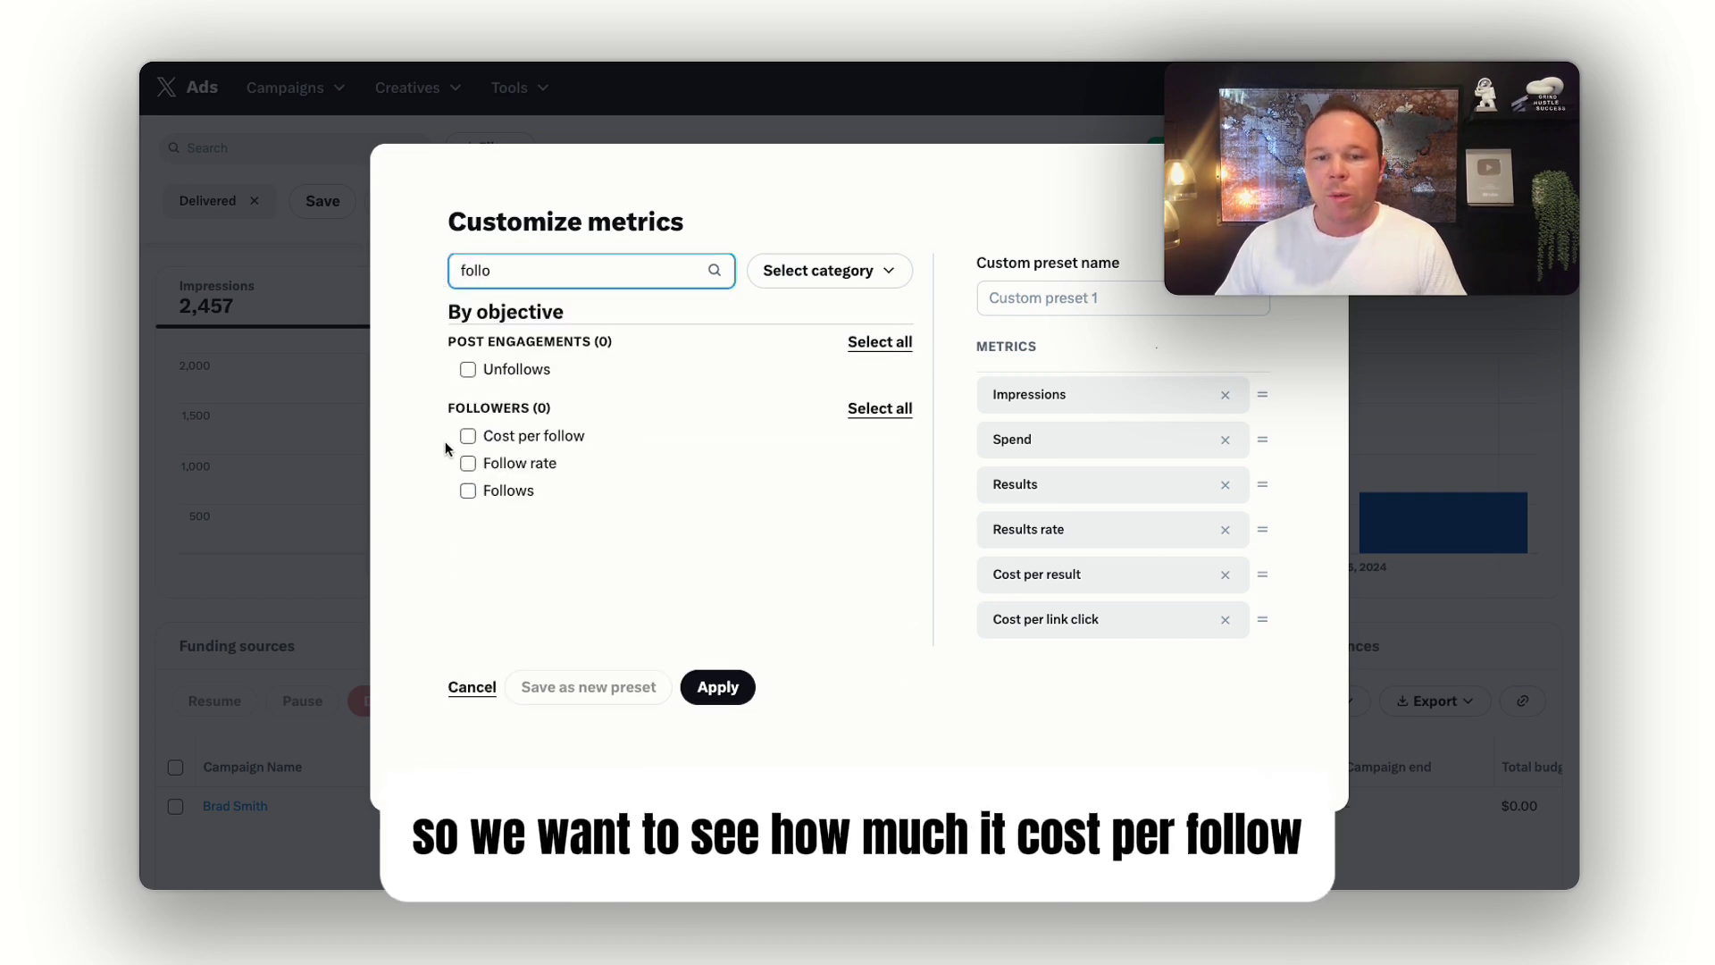
Step: Search 'follo' and add Cost per follow, Follow rate and Follows, then clear the search
left_click(468, 436)
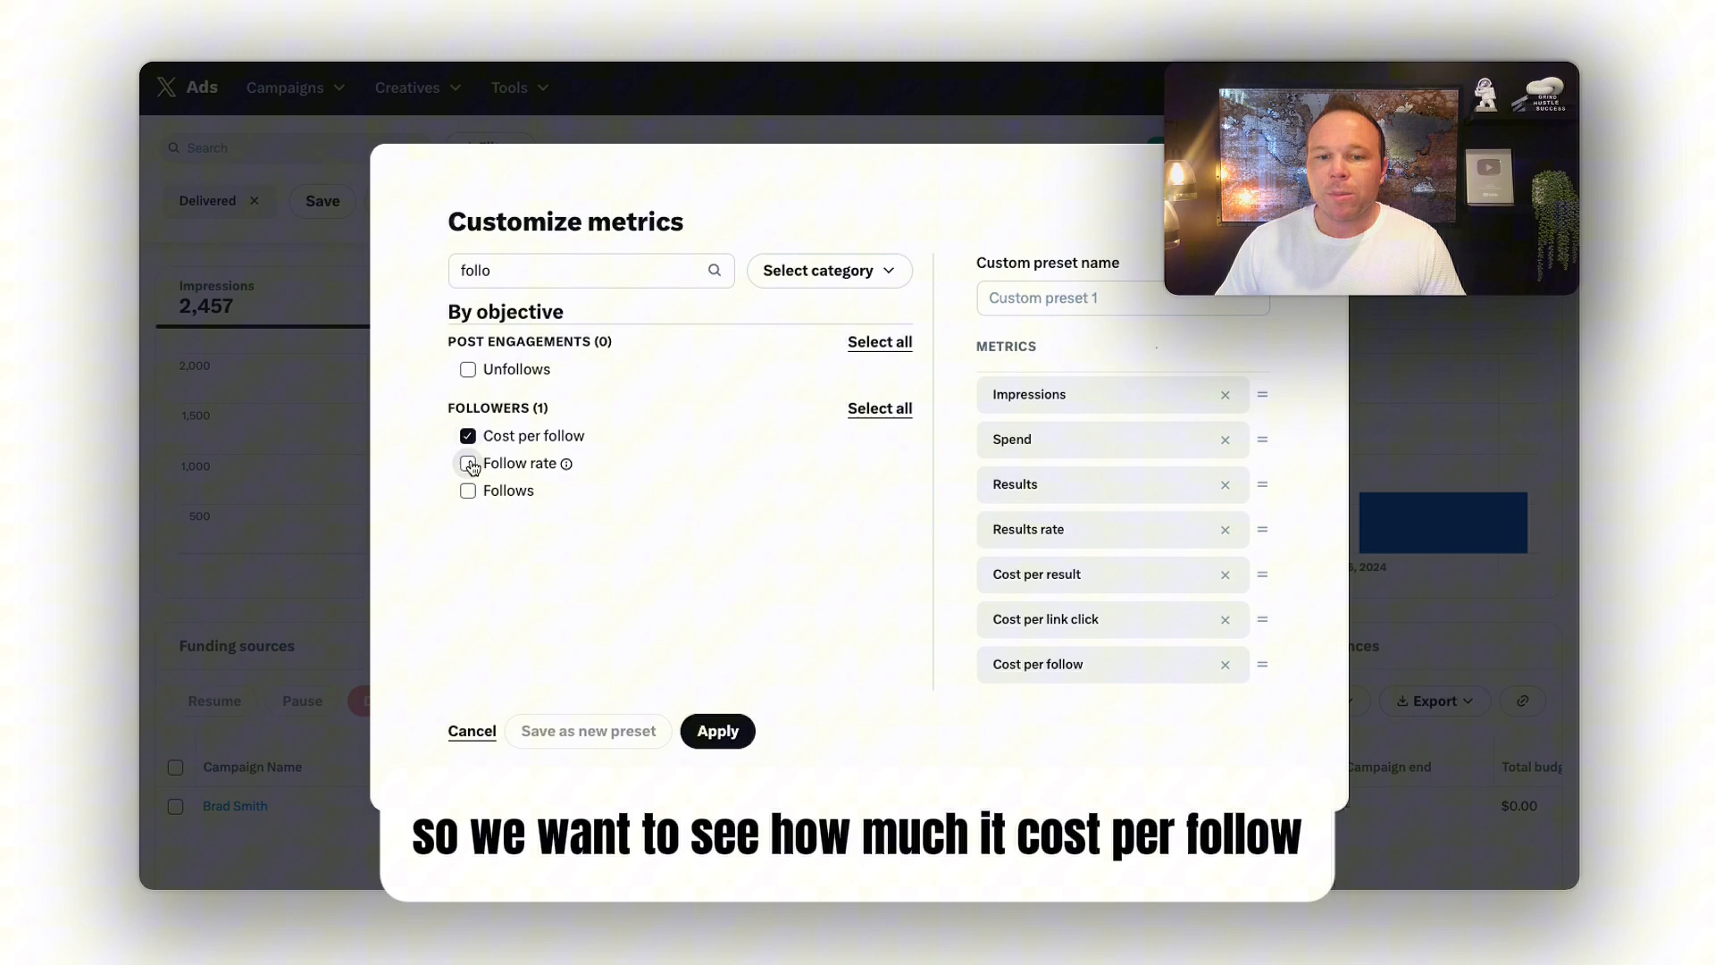
left_click(467, 463)
left_click(468, 490)
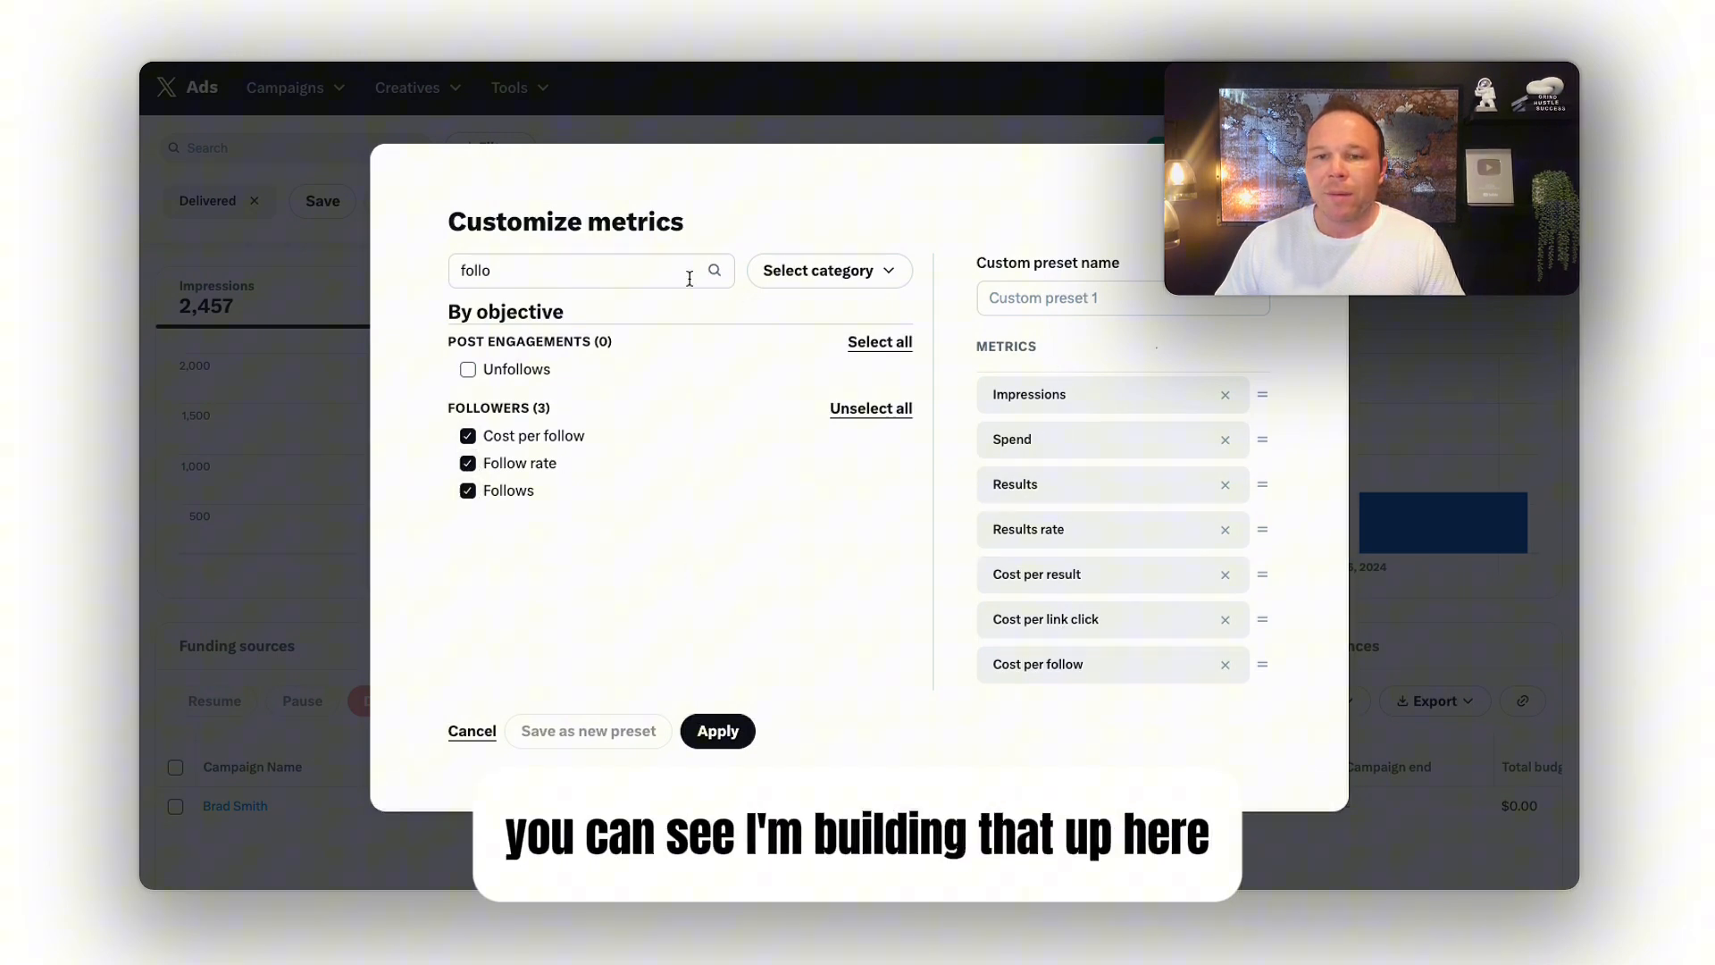
triple_click(630, 270)
Step: Clear the metric search and tick Total audience reach, Link clicks, Link click rate and Swipes
key("BackSpace")
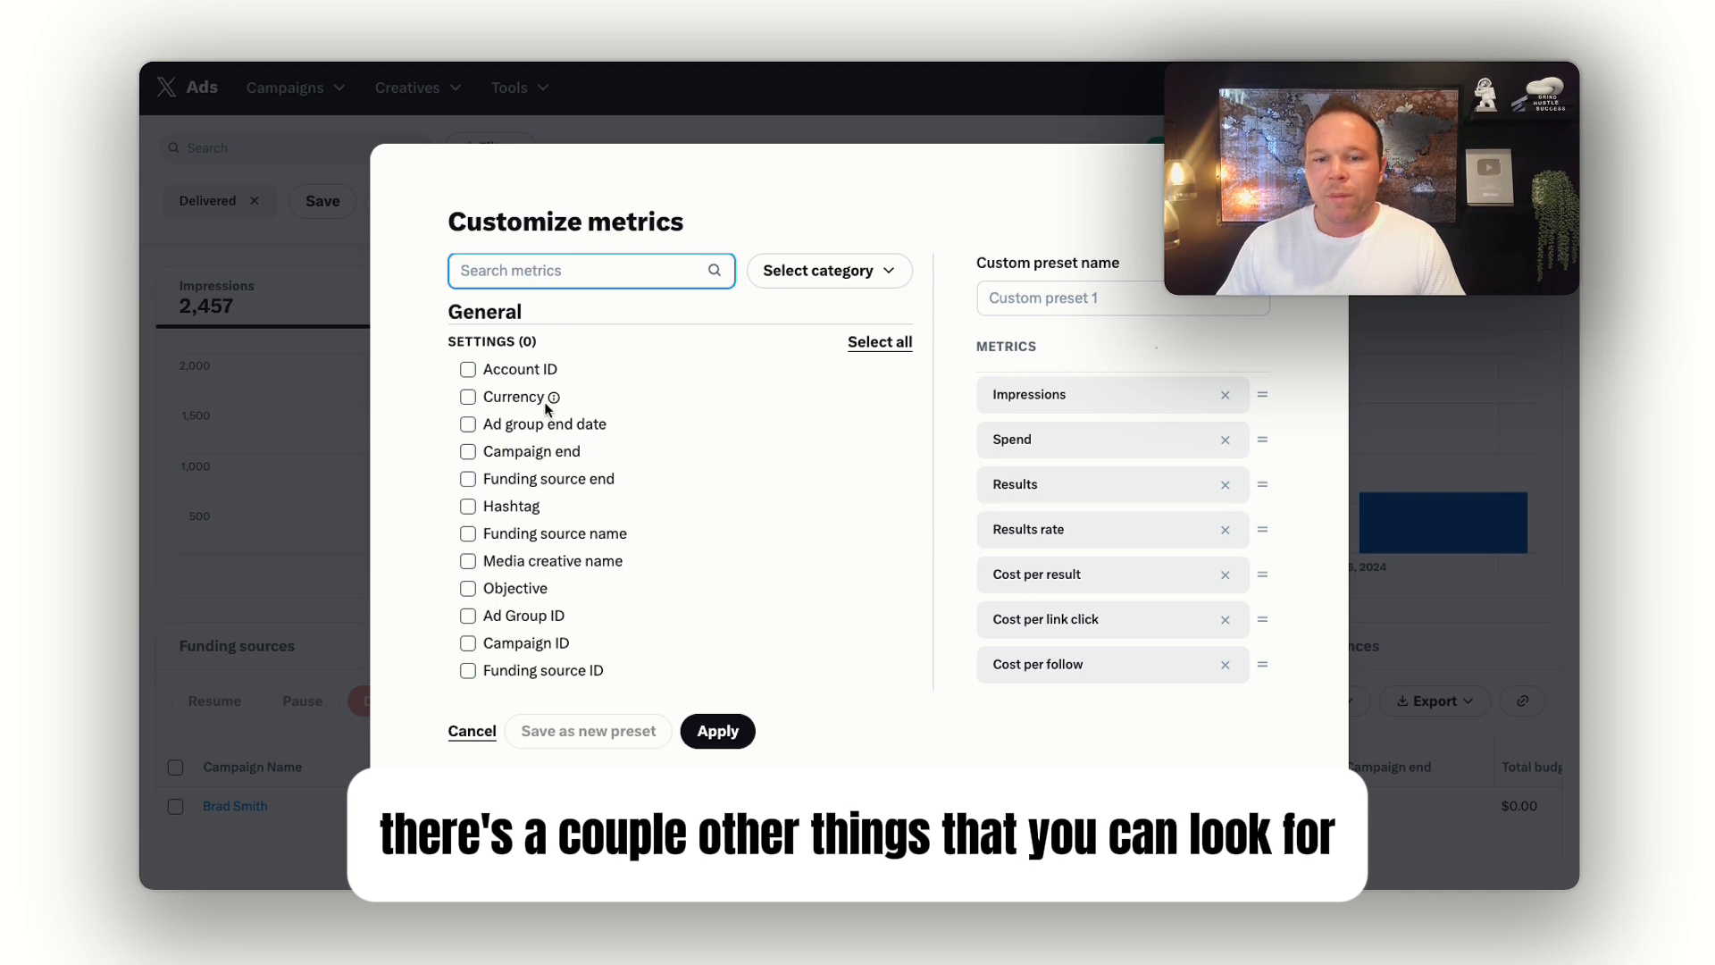
scroll(547, 405, "down", 5)
scroll(546, 407, "down", 5)
scroll(547, 406, "down", 3)
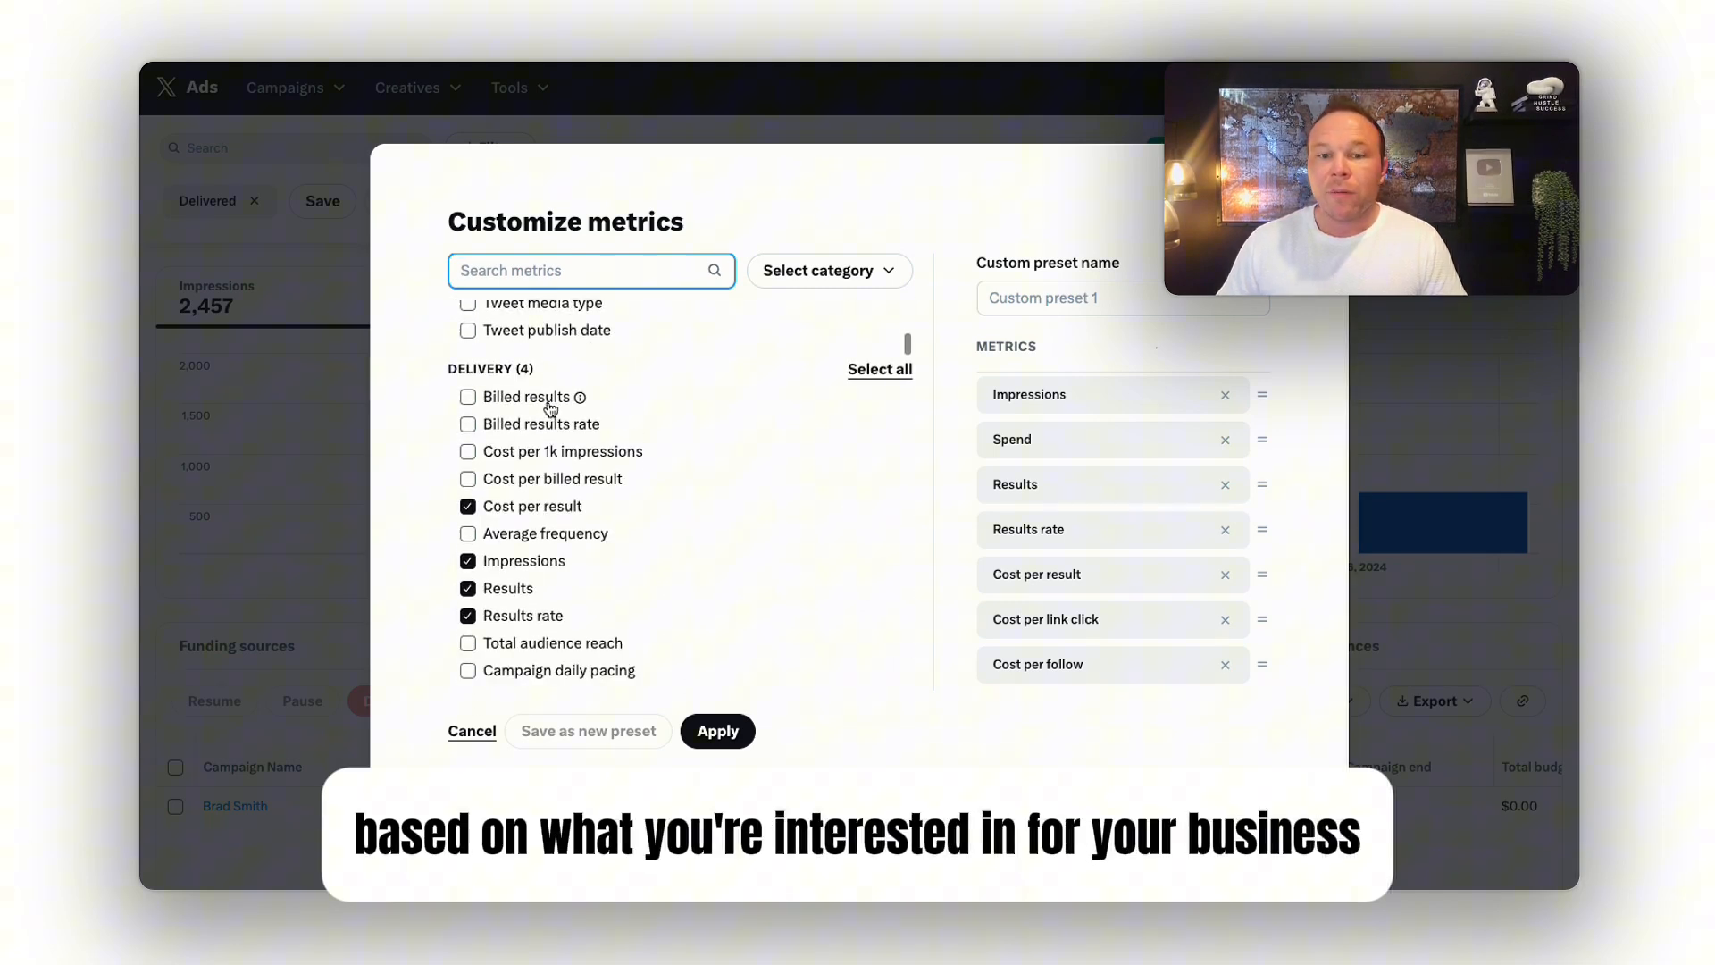
scroll(548, 406, "down", 2)
scroll(563, 422, "down", 2)
scroll(572, 432, "down", 1)
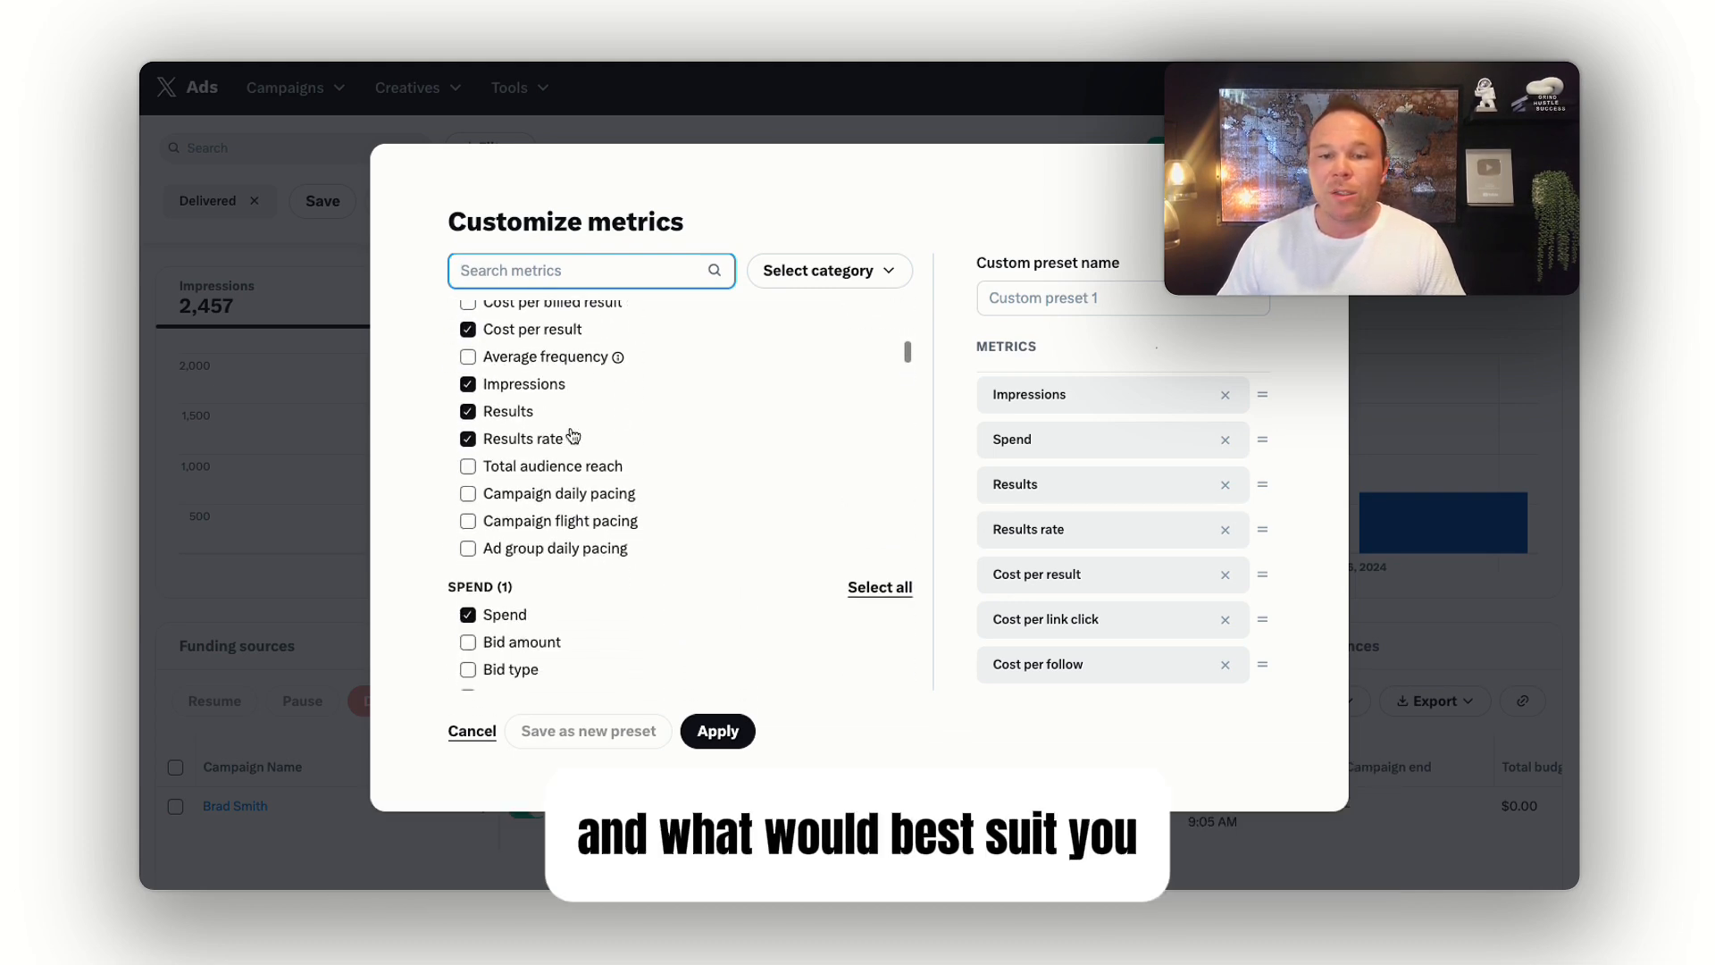
scroll(562, 423, "down", 2)
scroll(562, 422, "down", 2)
scroll(562, 422, "down", 1)
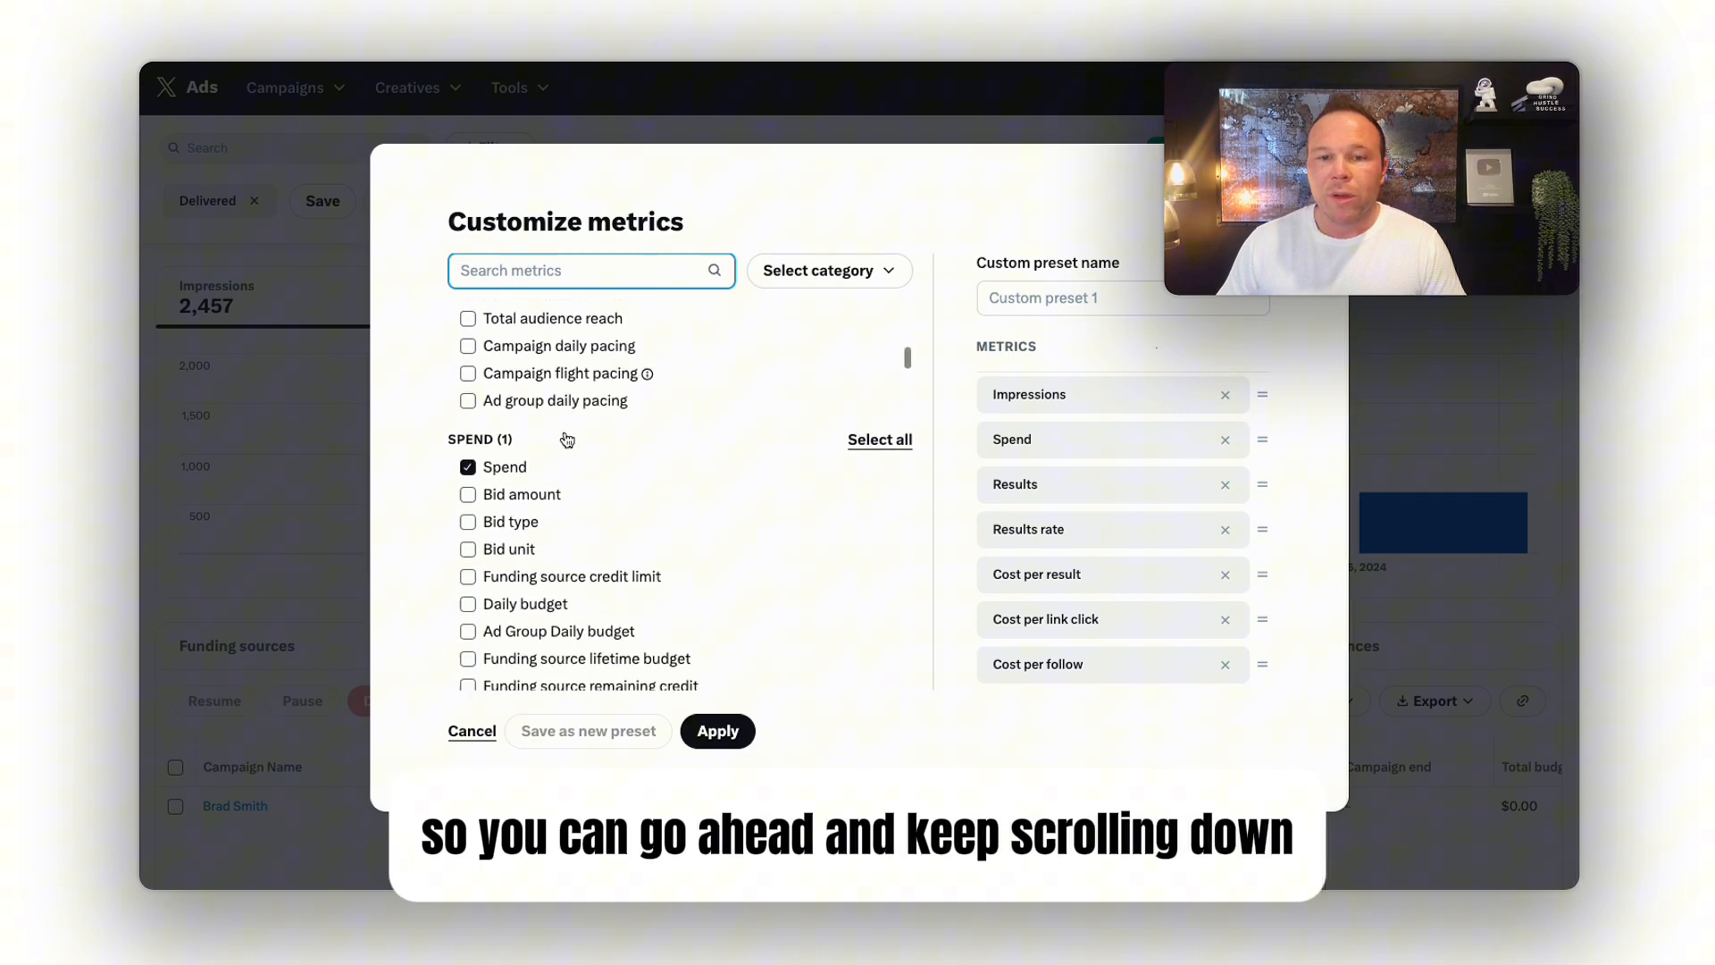
scroll(537, 389, "up", 2)
left_click(467, 362)
scroll(609, 468, "down", 3)
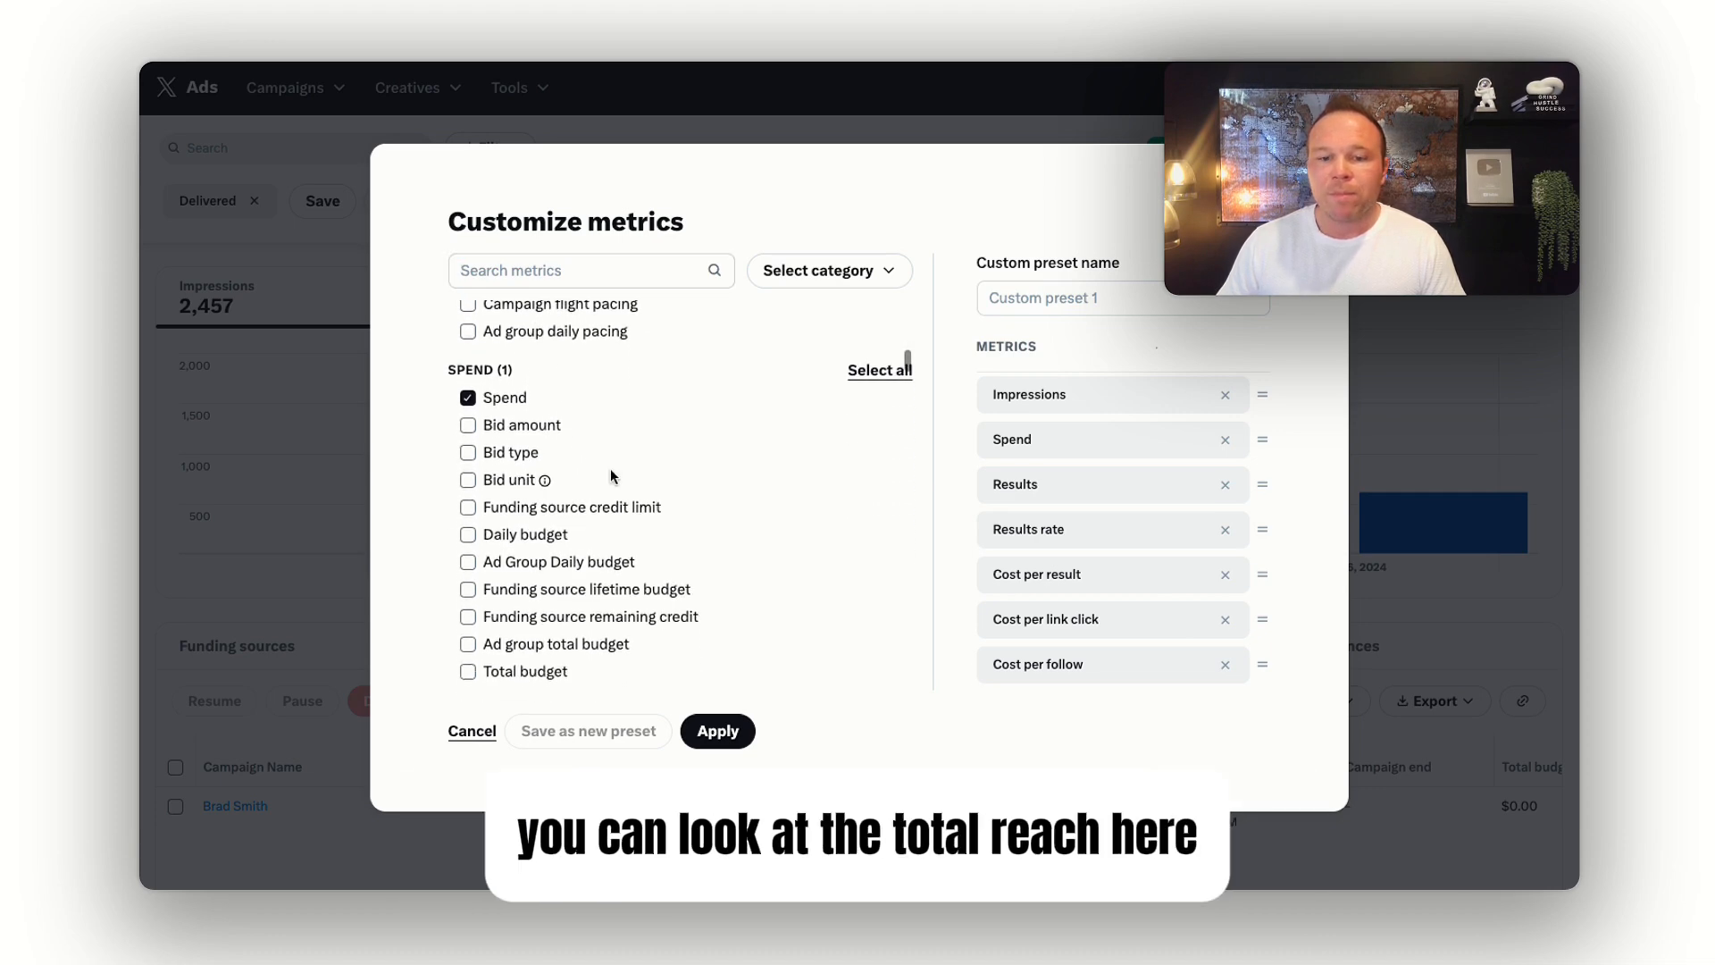
scroll(609, 468, "down", 3)
scroll(611, 468, "down", 2)
scroll(611, 468, "down", 2)
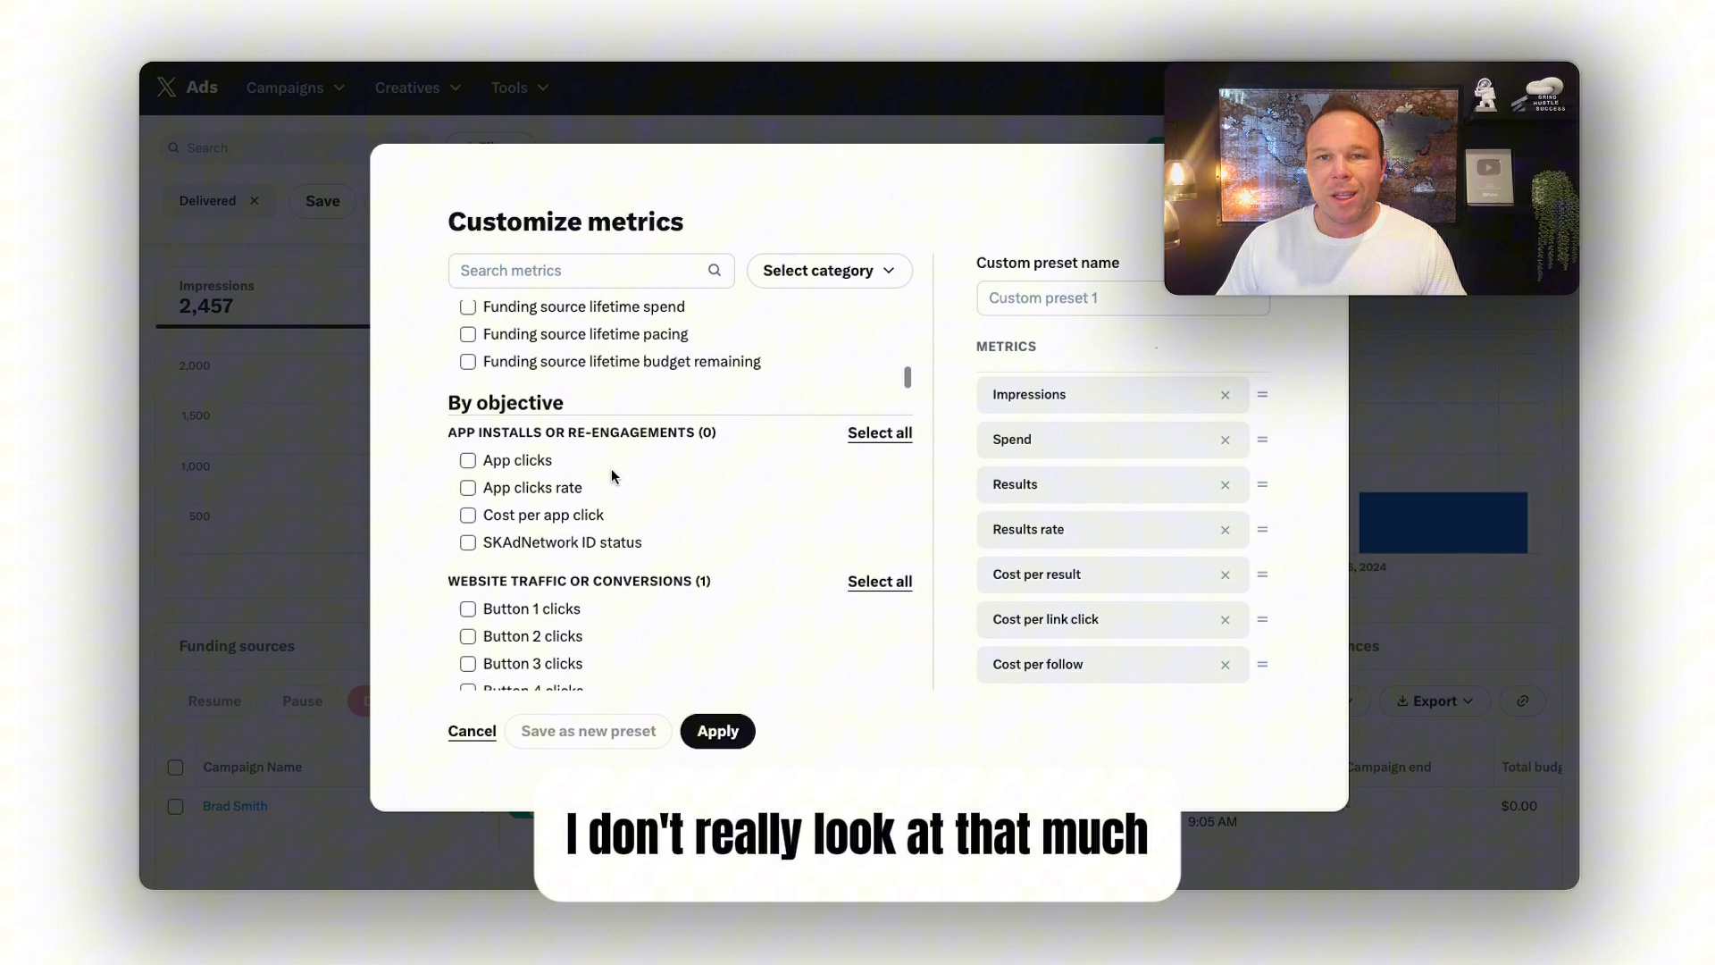
scroll(611, 468, "down", 2)
scroll(611, 468, "down", 1)
mouse_move(562, 450)
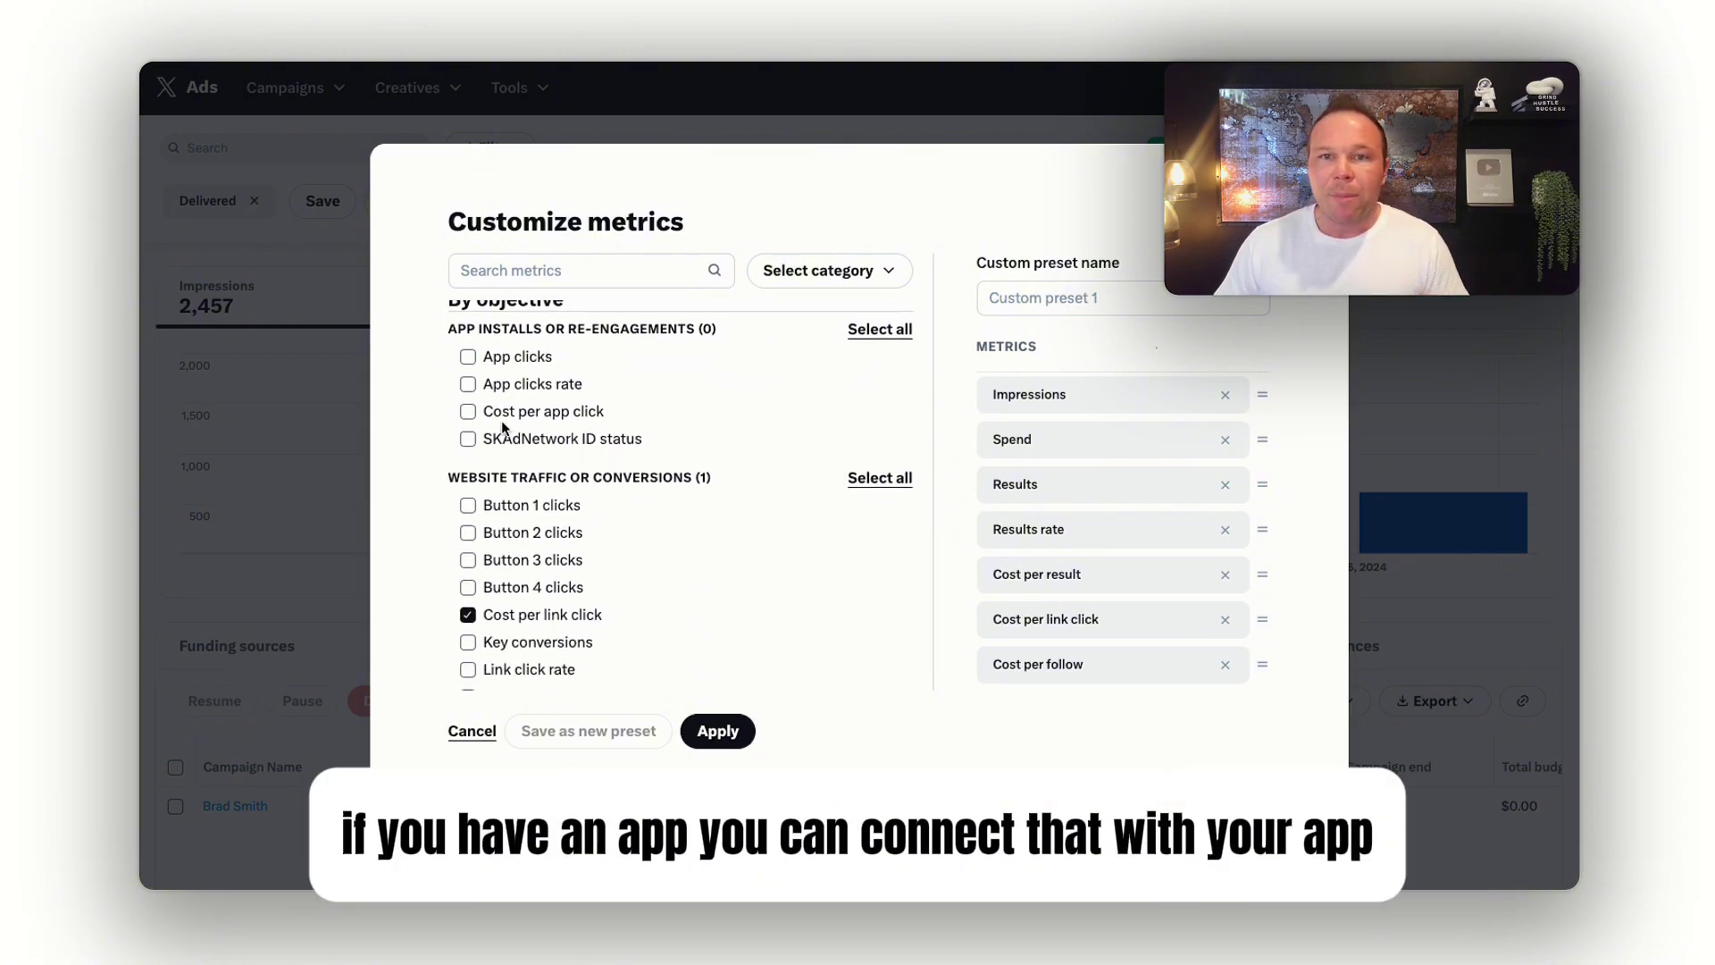
scroll(501, 418, "down", 2)
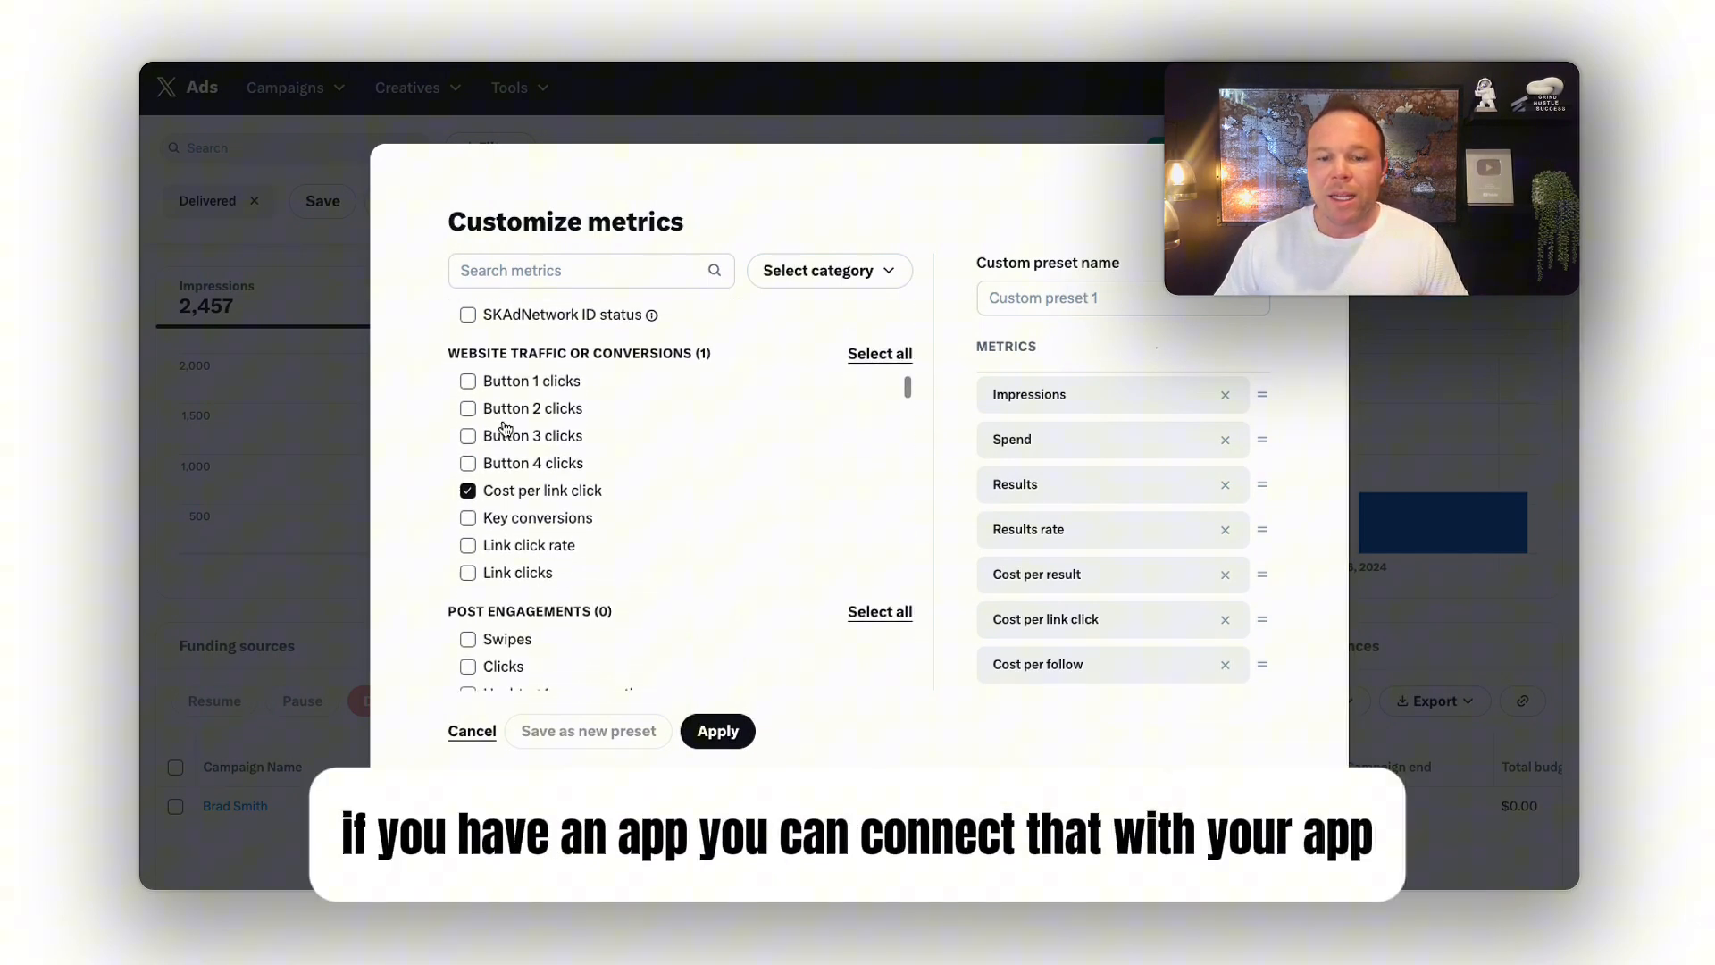
scroll(509, 456, "down", 2)
left_click(469, 488)
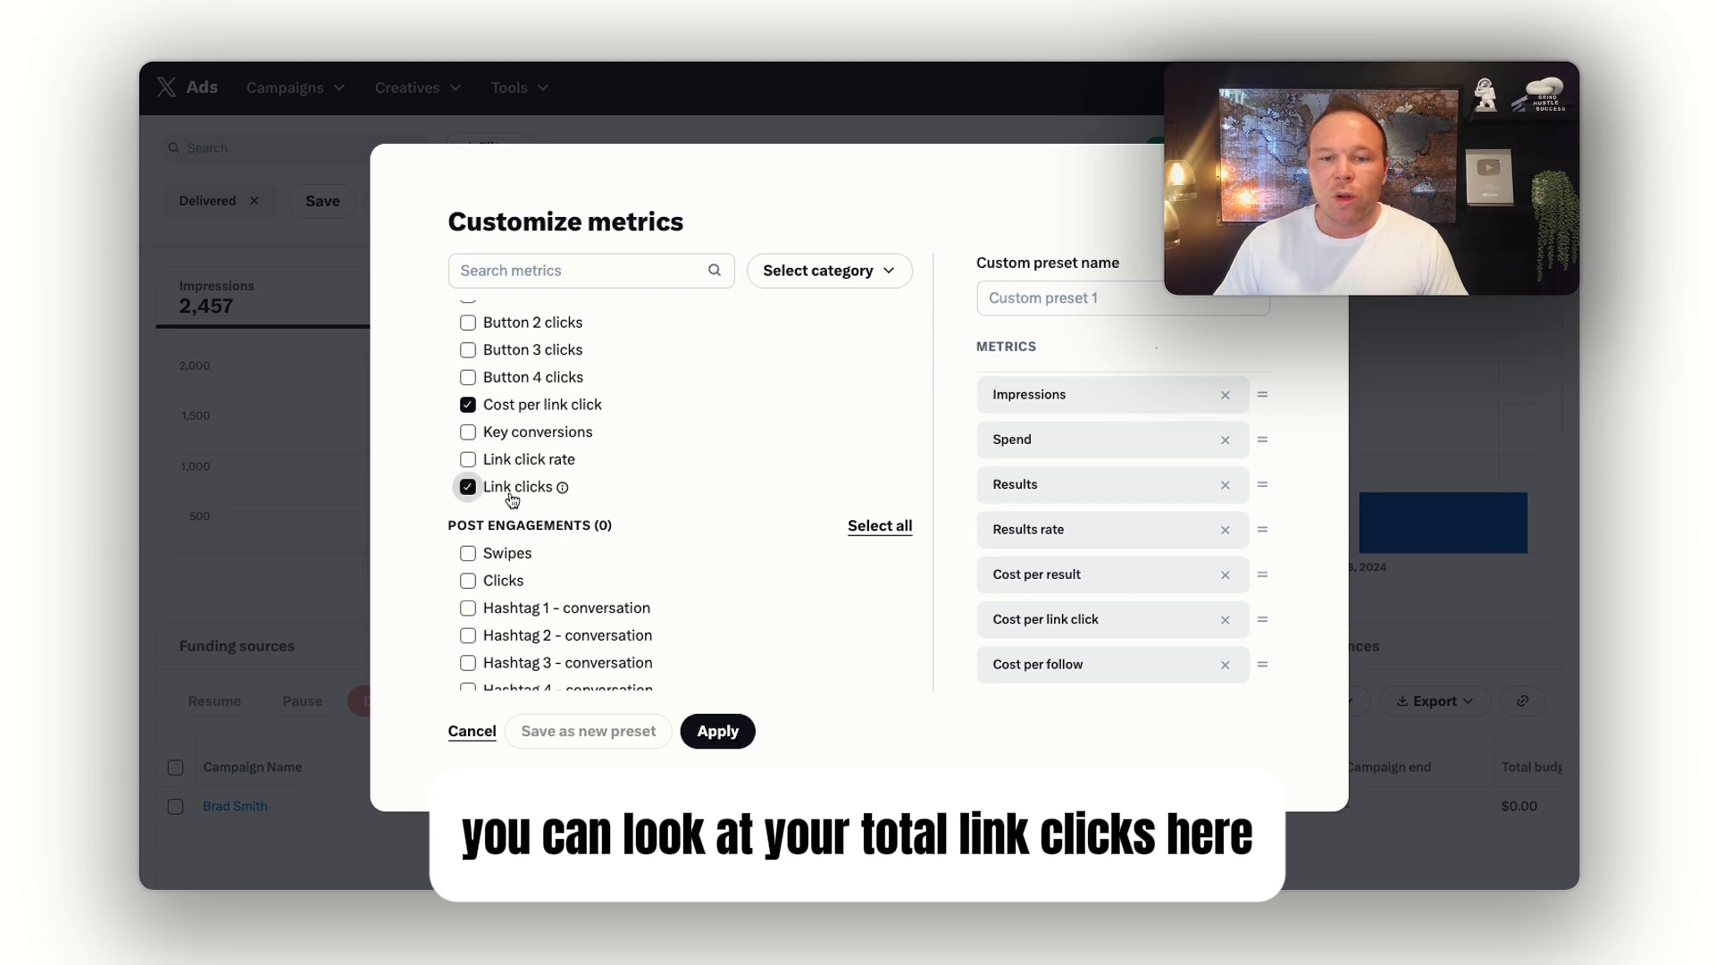
left_click(467, 460)
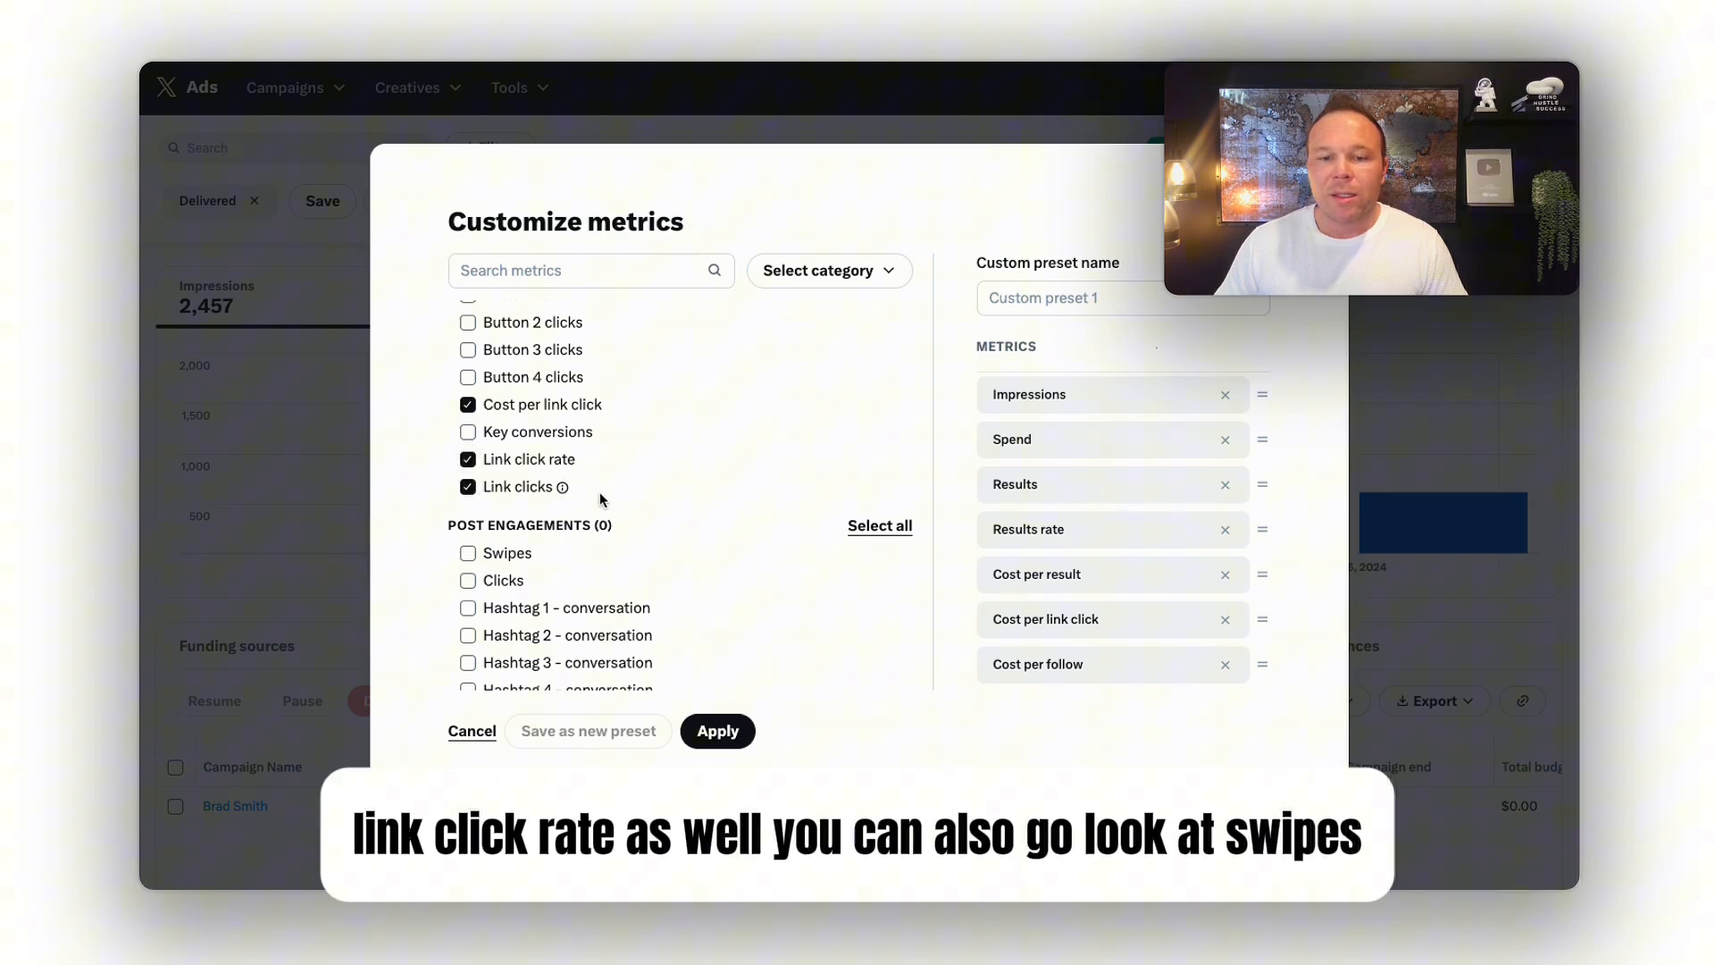
scroll(598, 492, "down", 2)
scroll(617, 502, "down", 1)
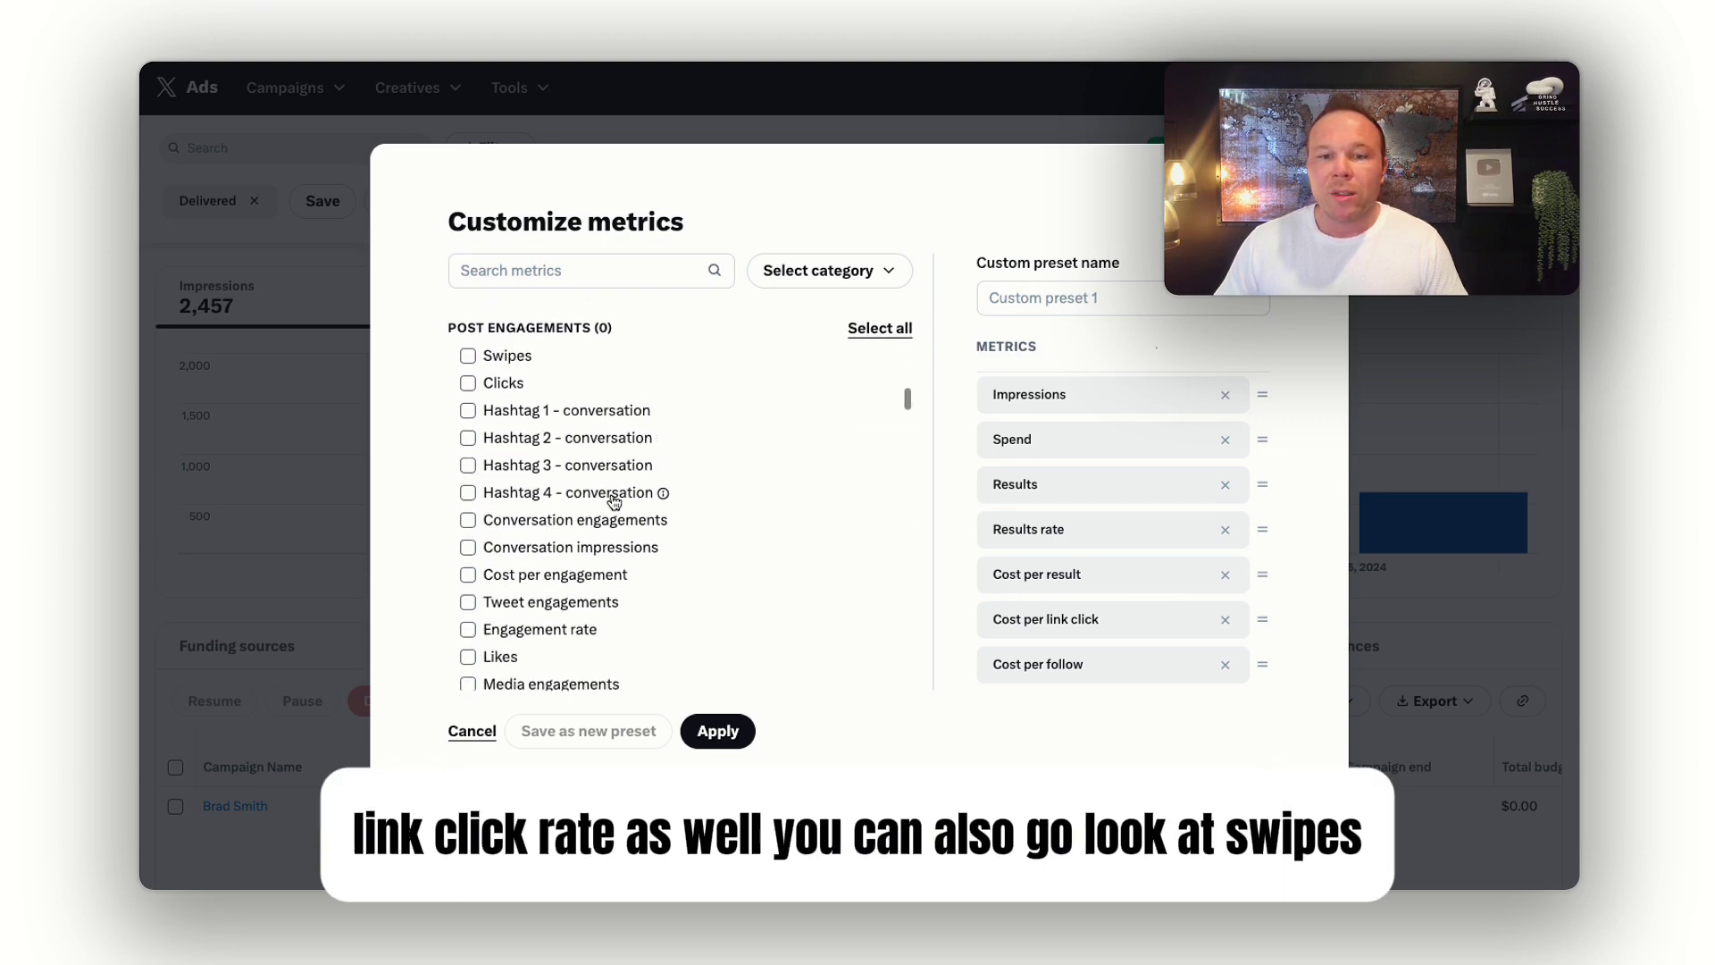
left_click(468, 347)
scroll(521, 469, "down", 1)
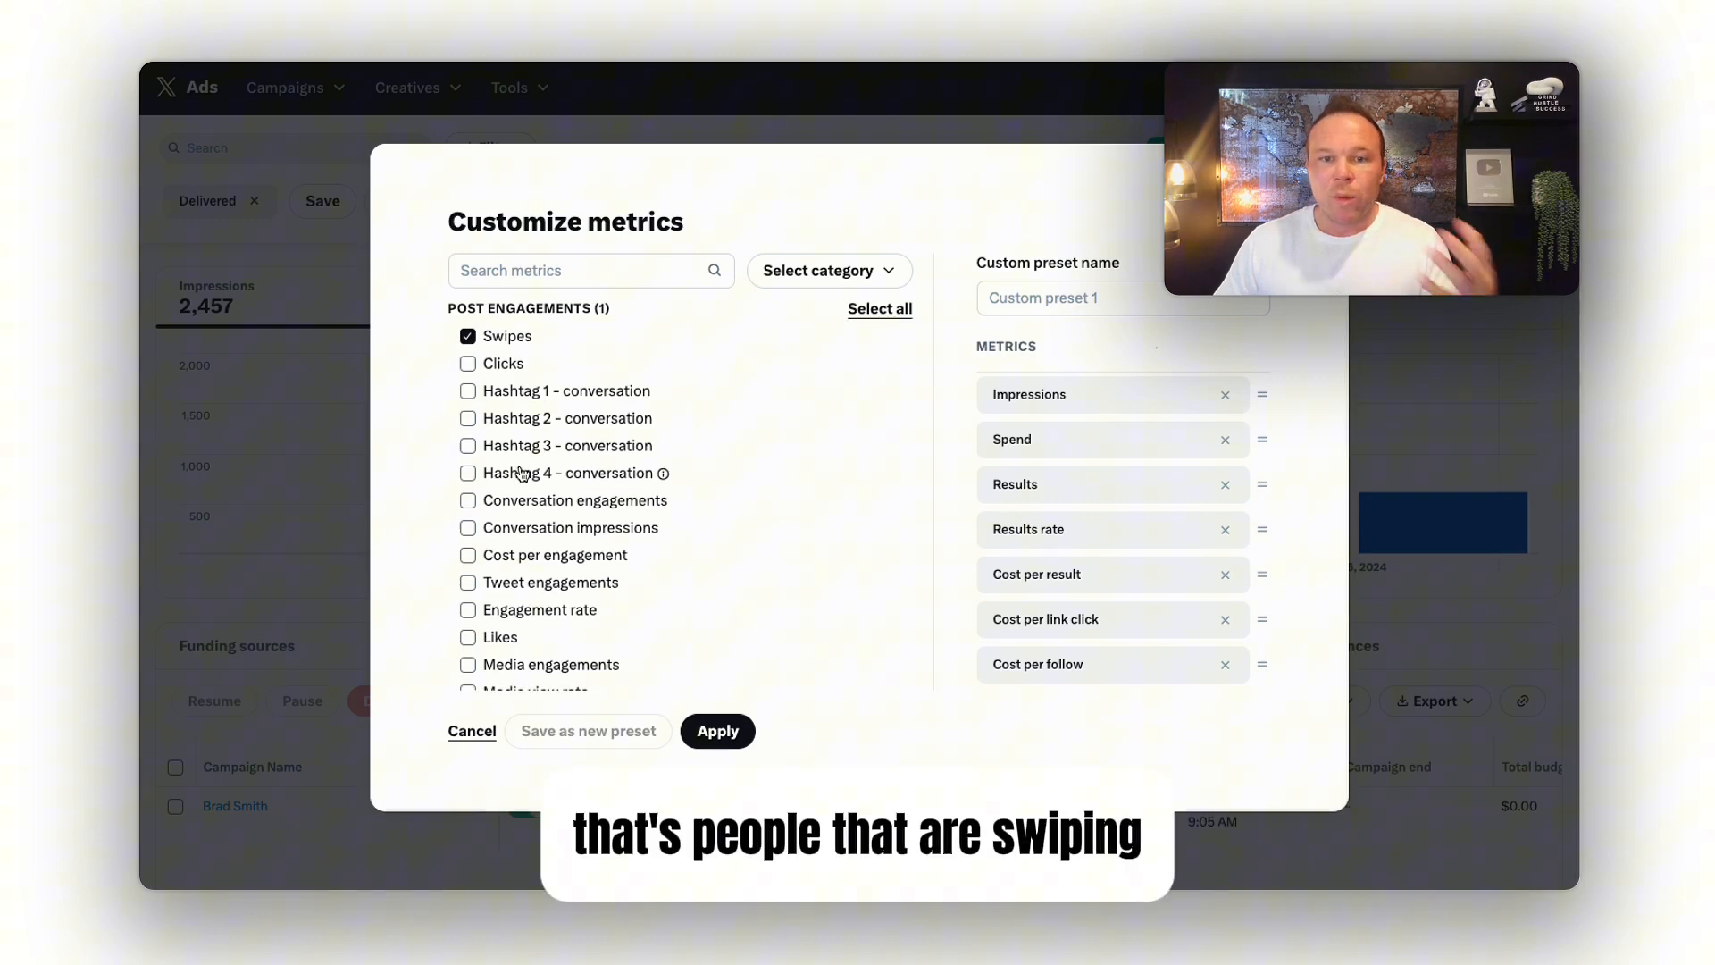
scroll(522, 473, "down", 1)
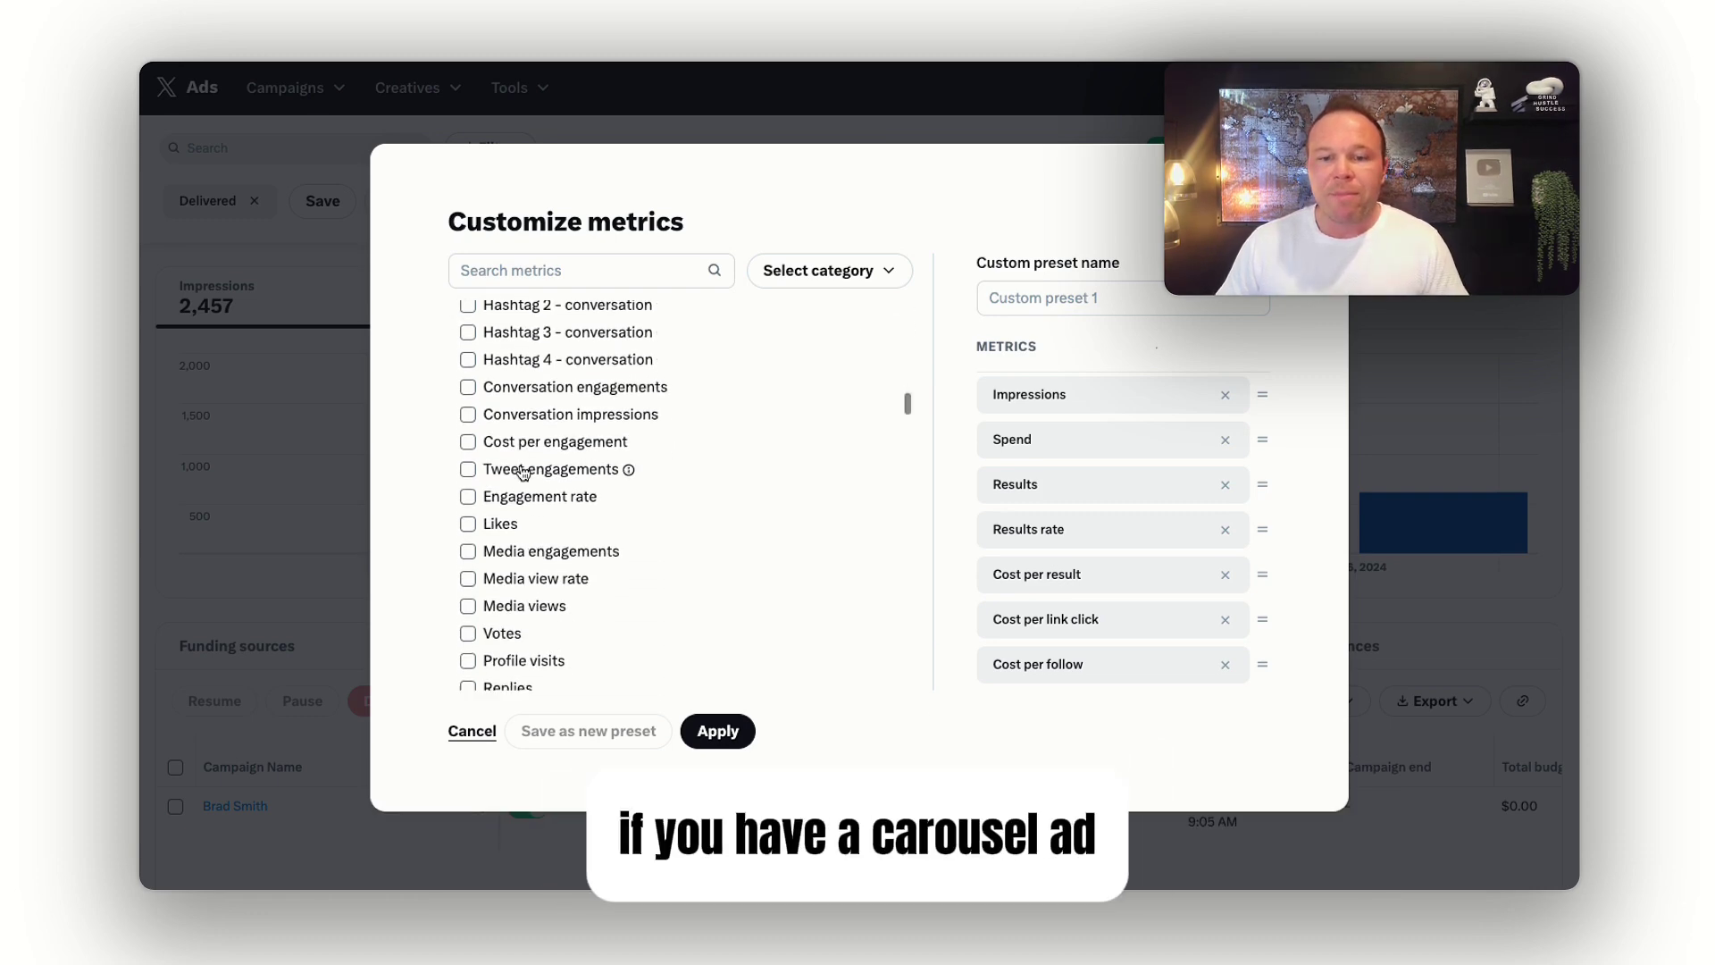
Step: Tick Tweet engagements, Votes, Retweets and Unfollows in the metric list
left_click(468, 466)
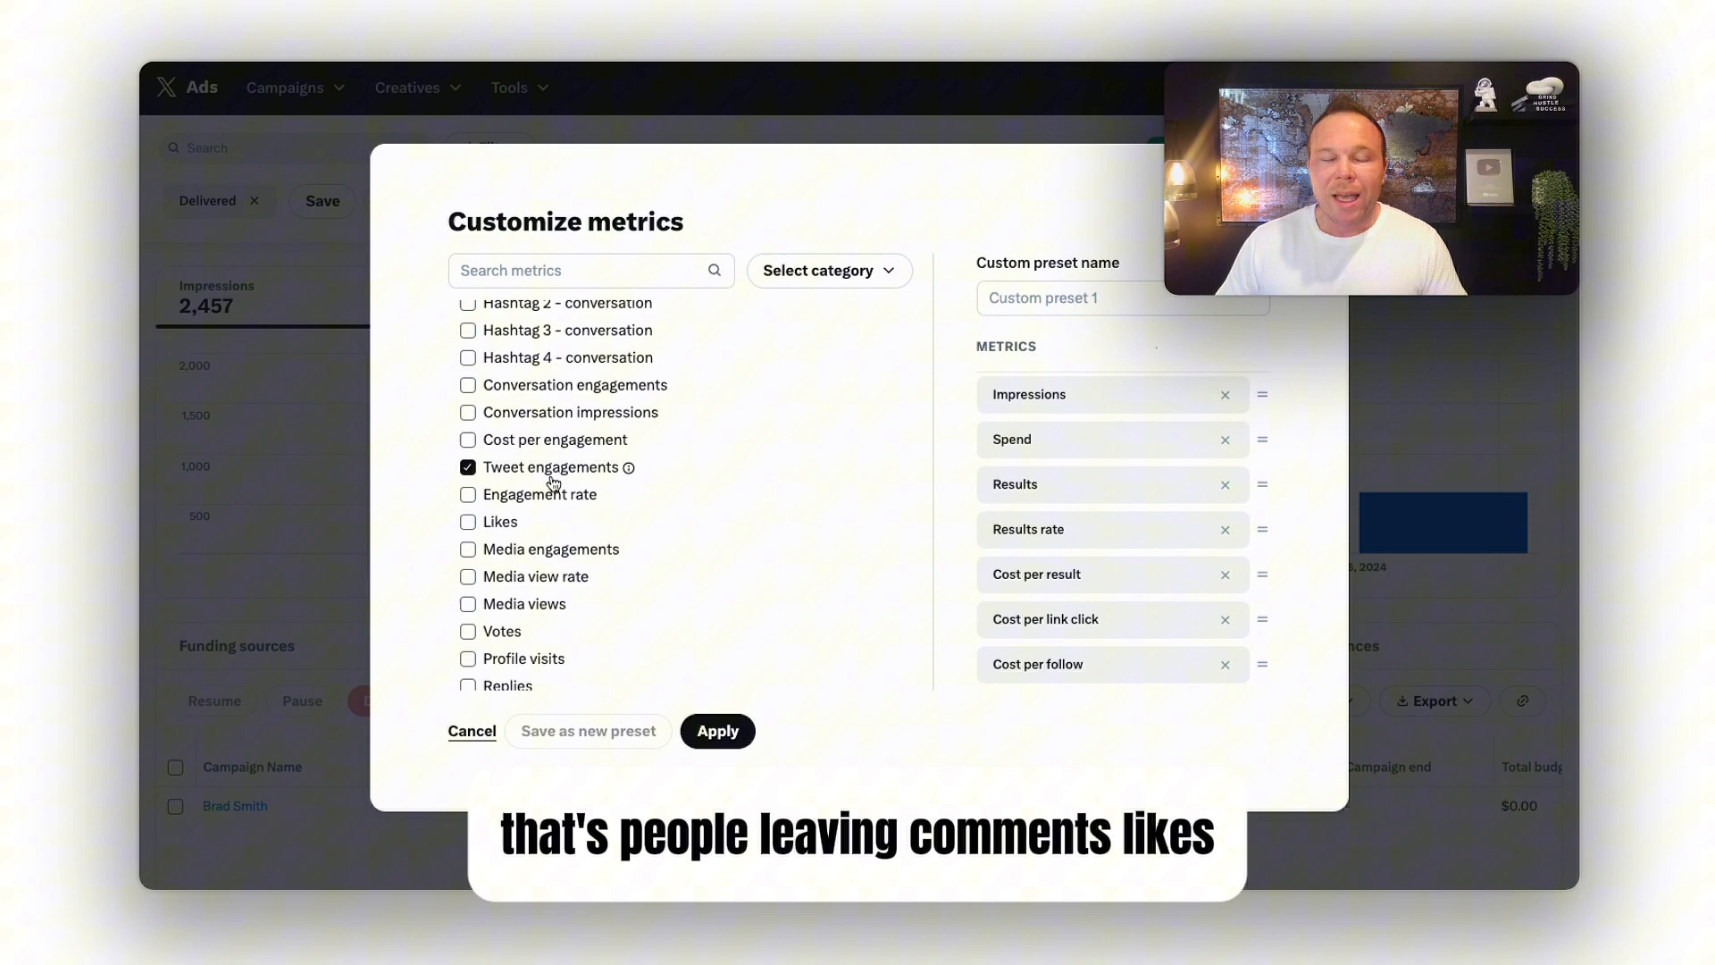
mouse_move(500, 522)
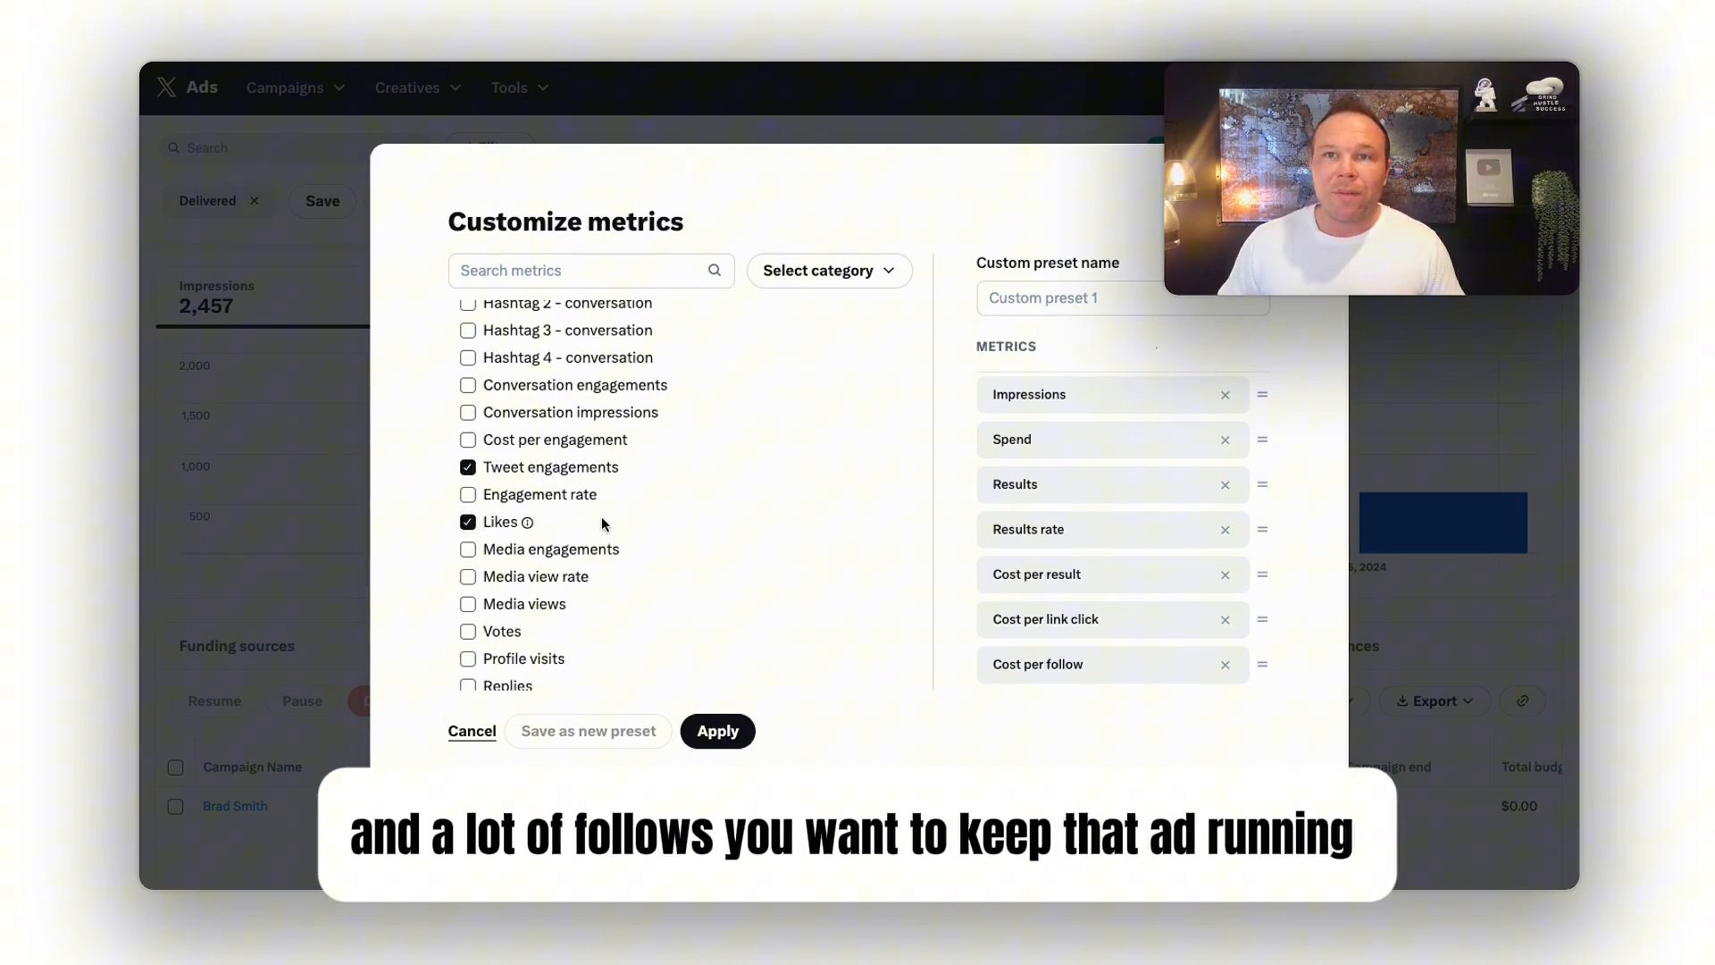
scroll(601, 516, "down", 2)
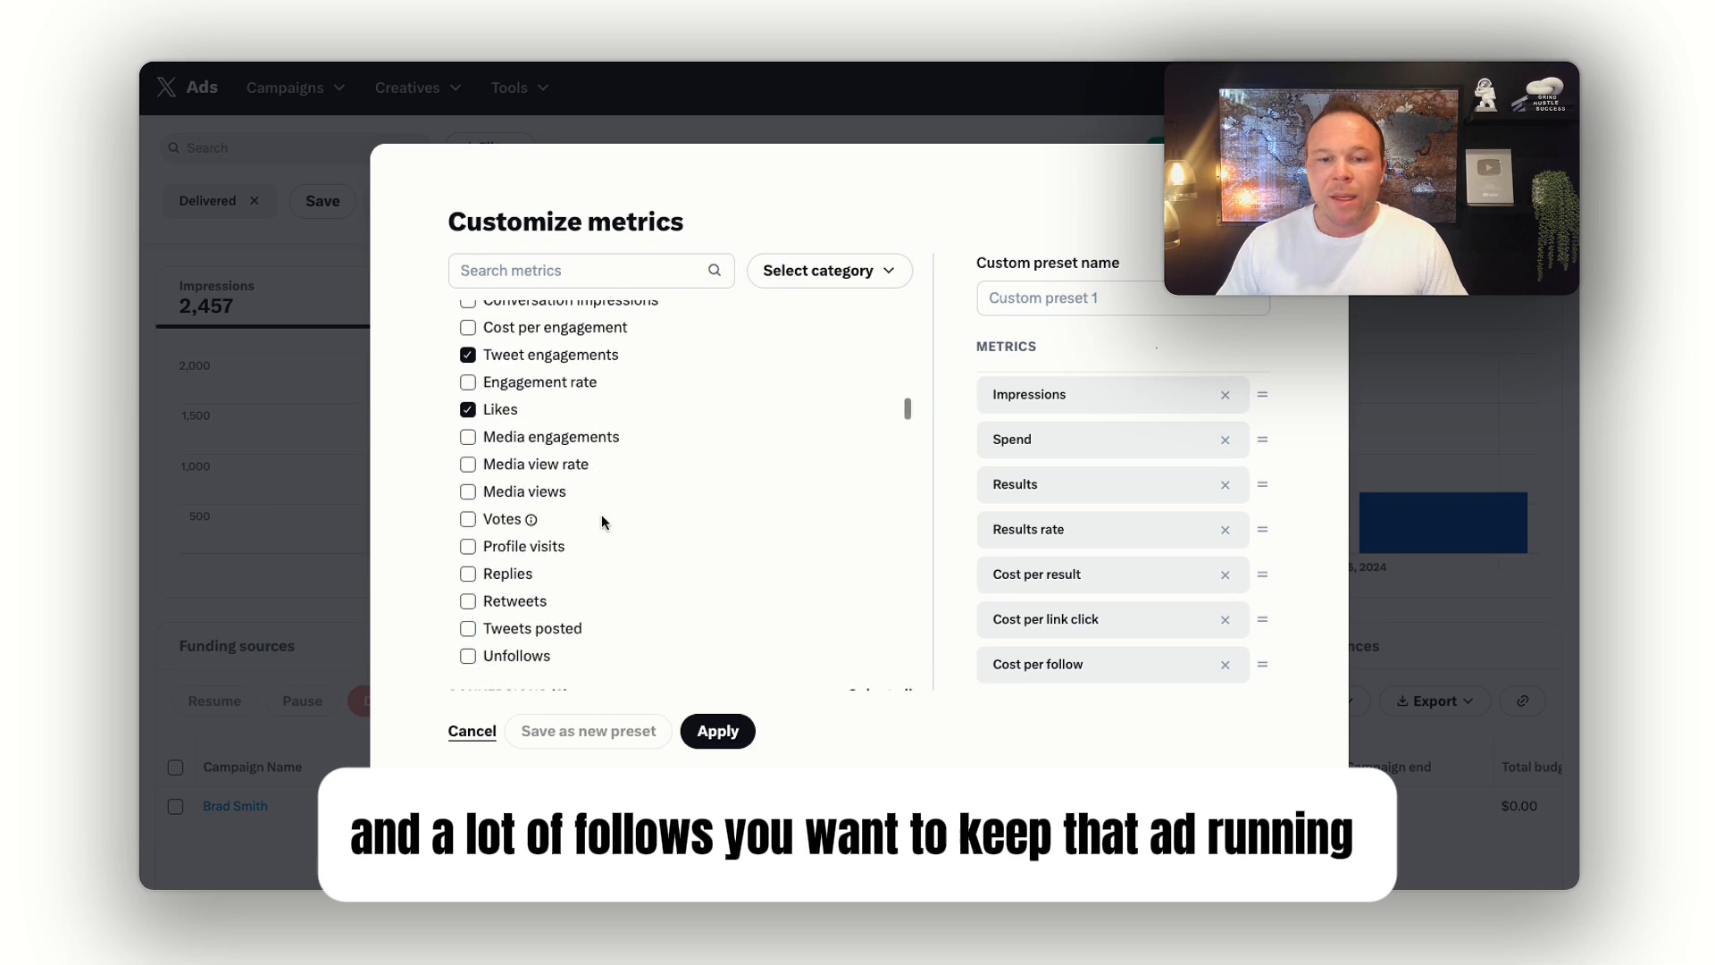
scroll(601, 517, "down", 1)
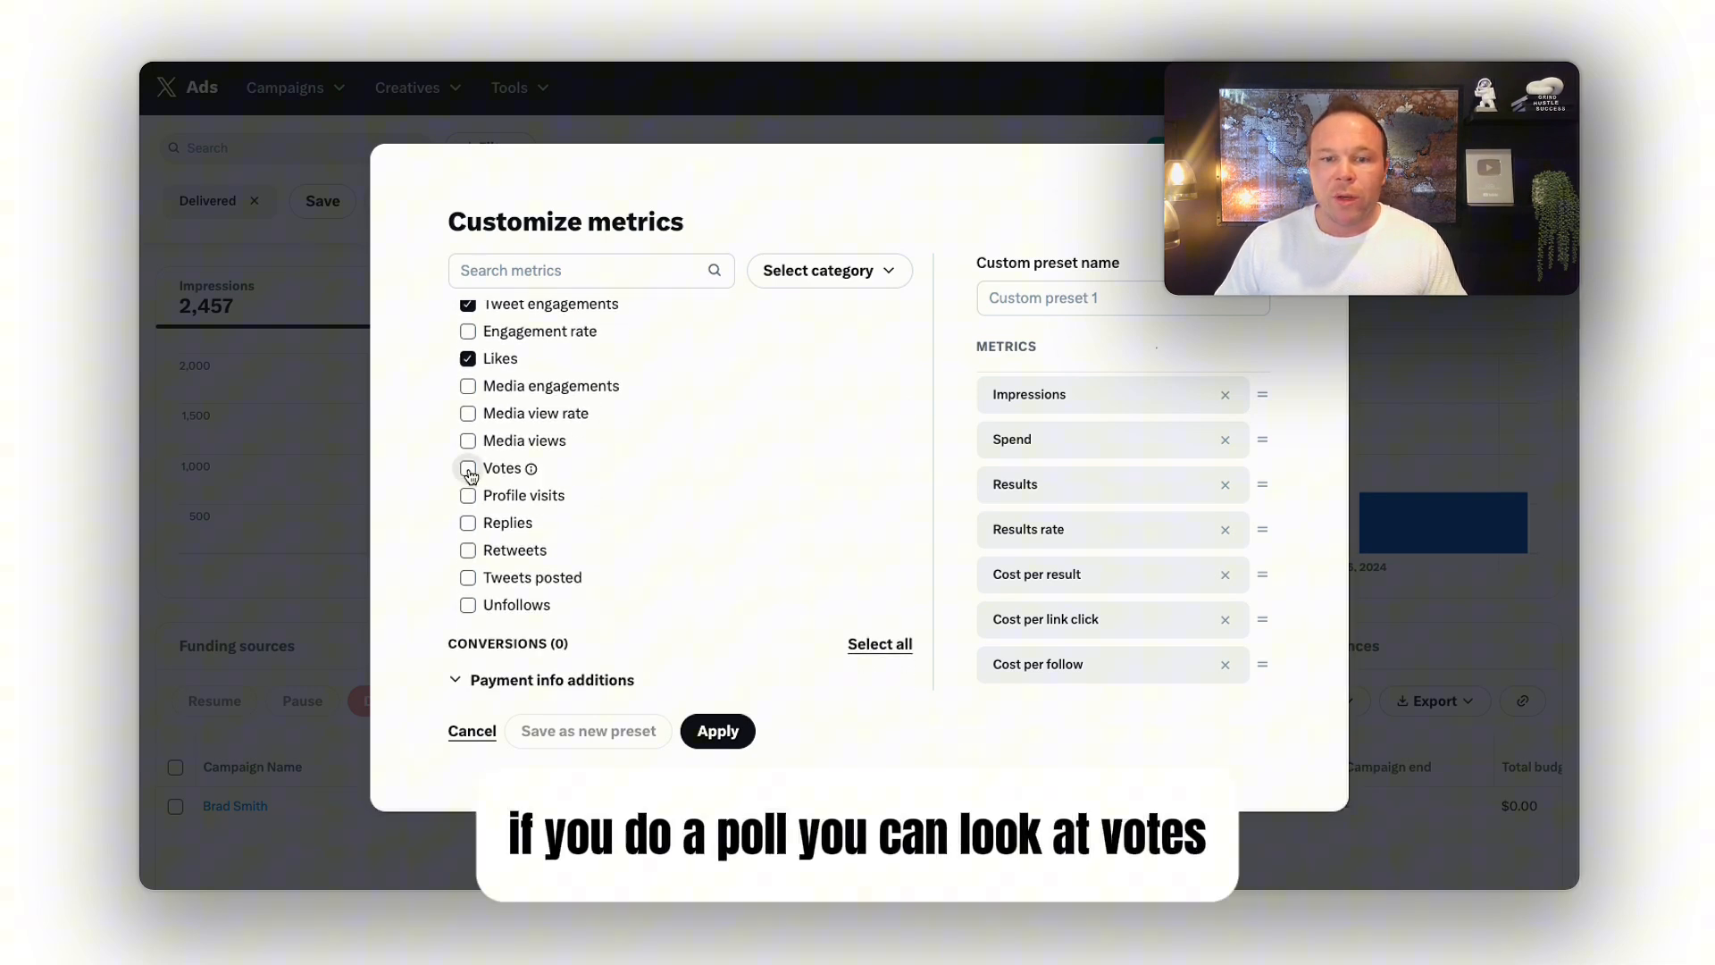
left_click(468, 468)
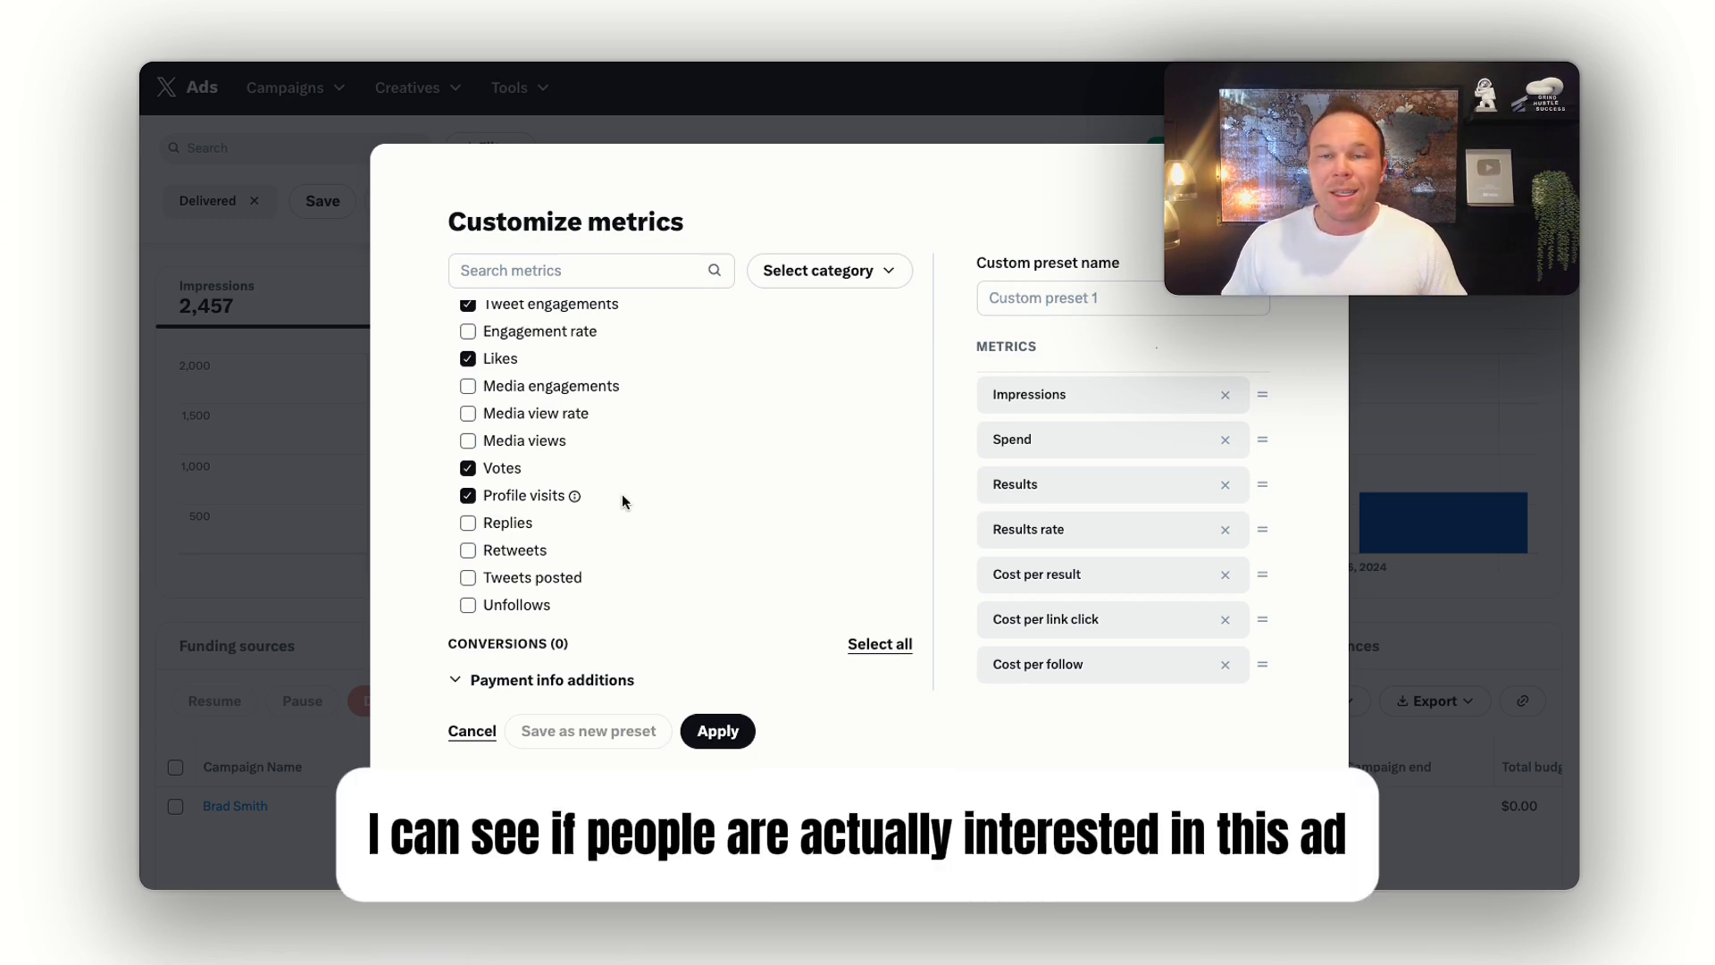
left_click(467, 549)
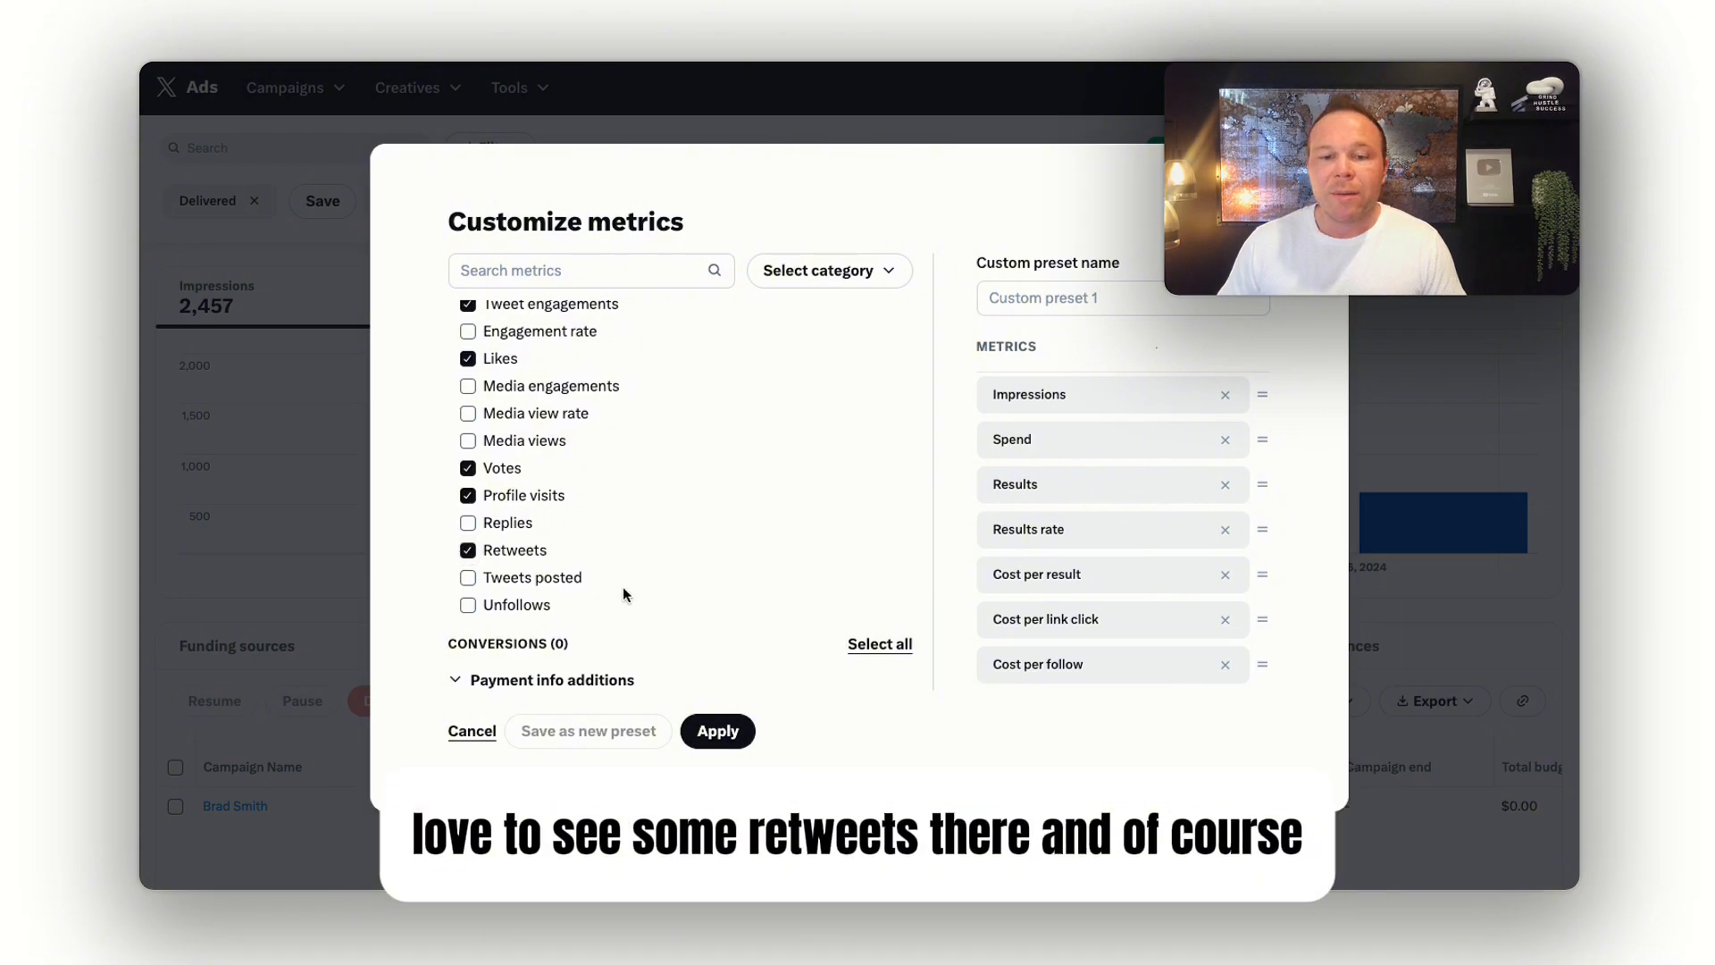
scroll(626, 585, "down", 2)
left_click(468, 483)
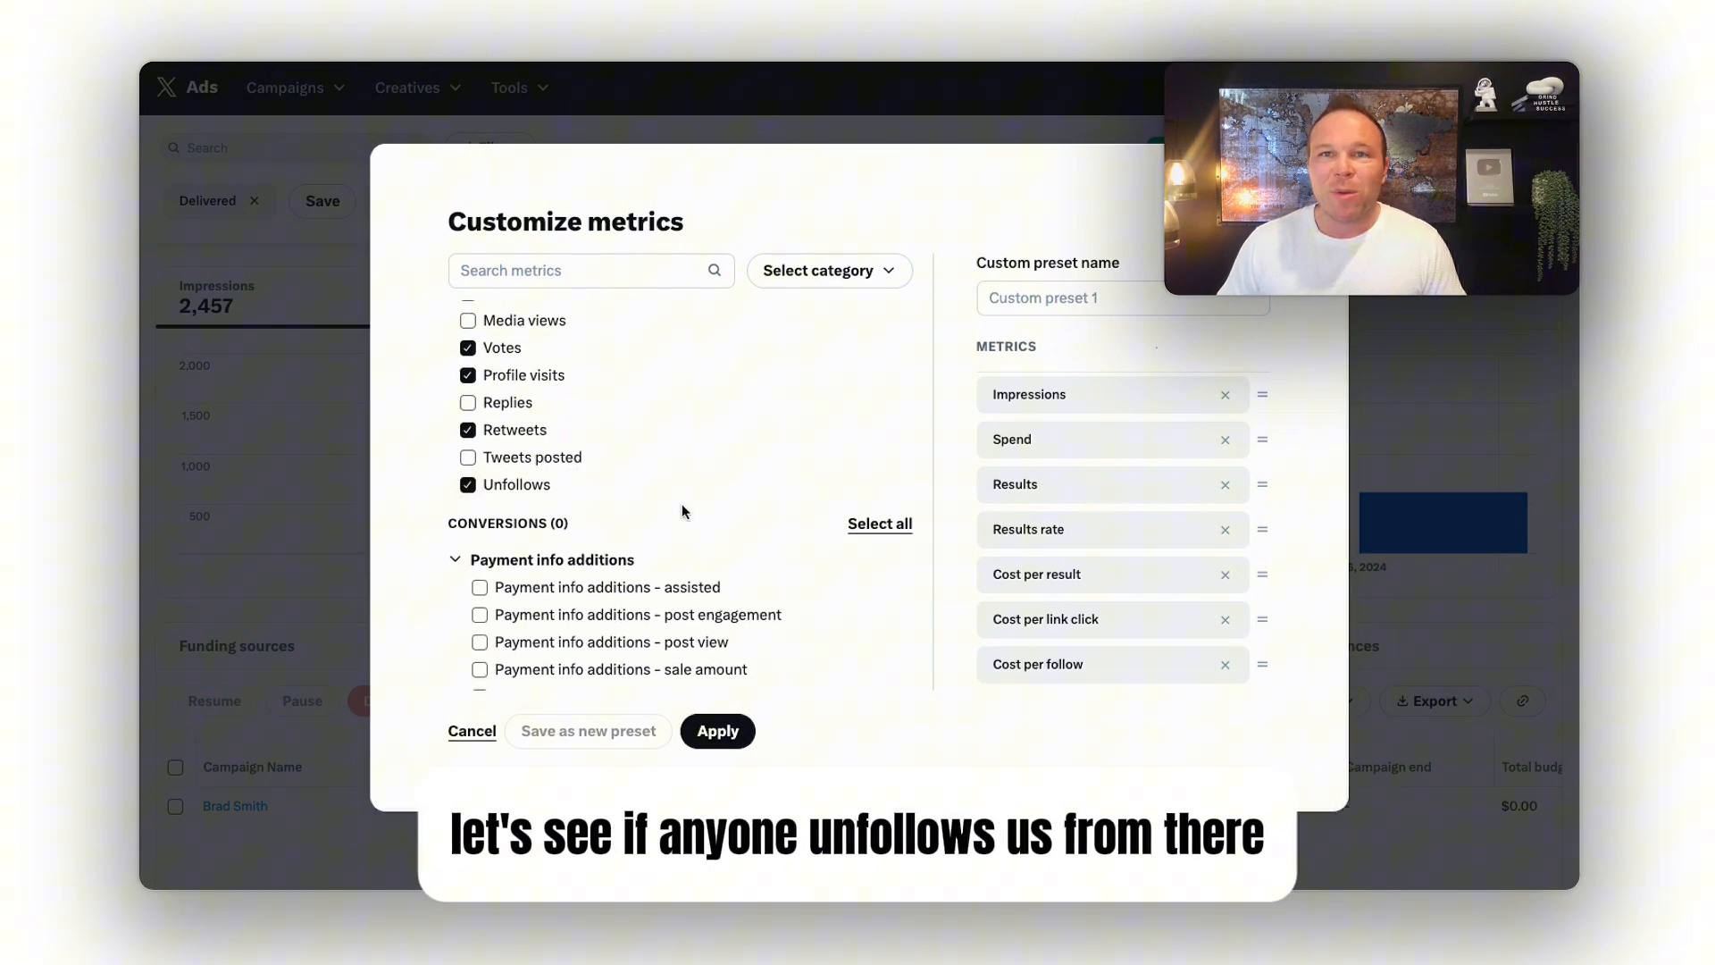
scroll(643, 518, "down", 5)
scroll(644, 519, "down", 5)
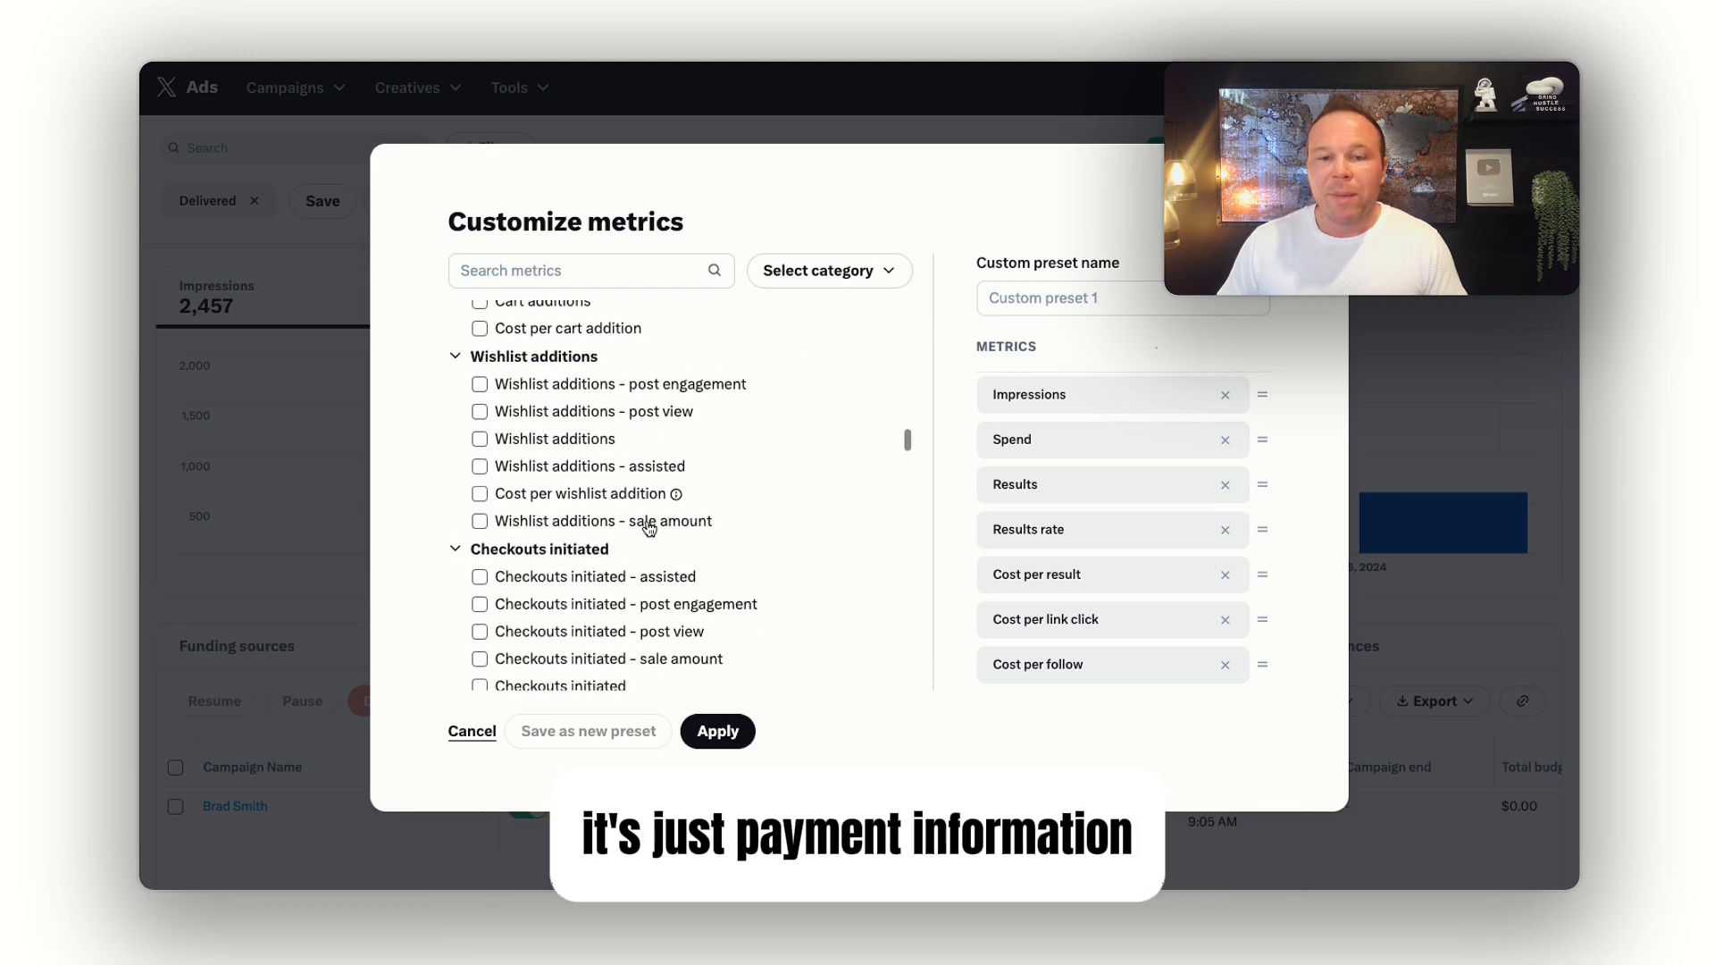
scroll(644, 518, "down", 5)
scroll(647, 523, "down", 3)
scroll(649, 526, "down", 5)
scroll(649, 525, "down", 3)
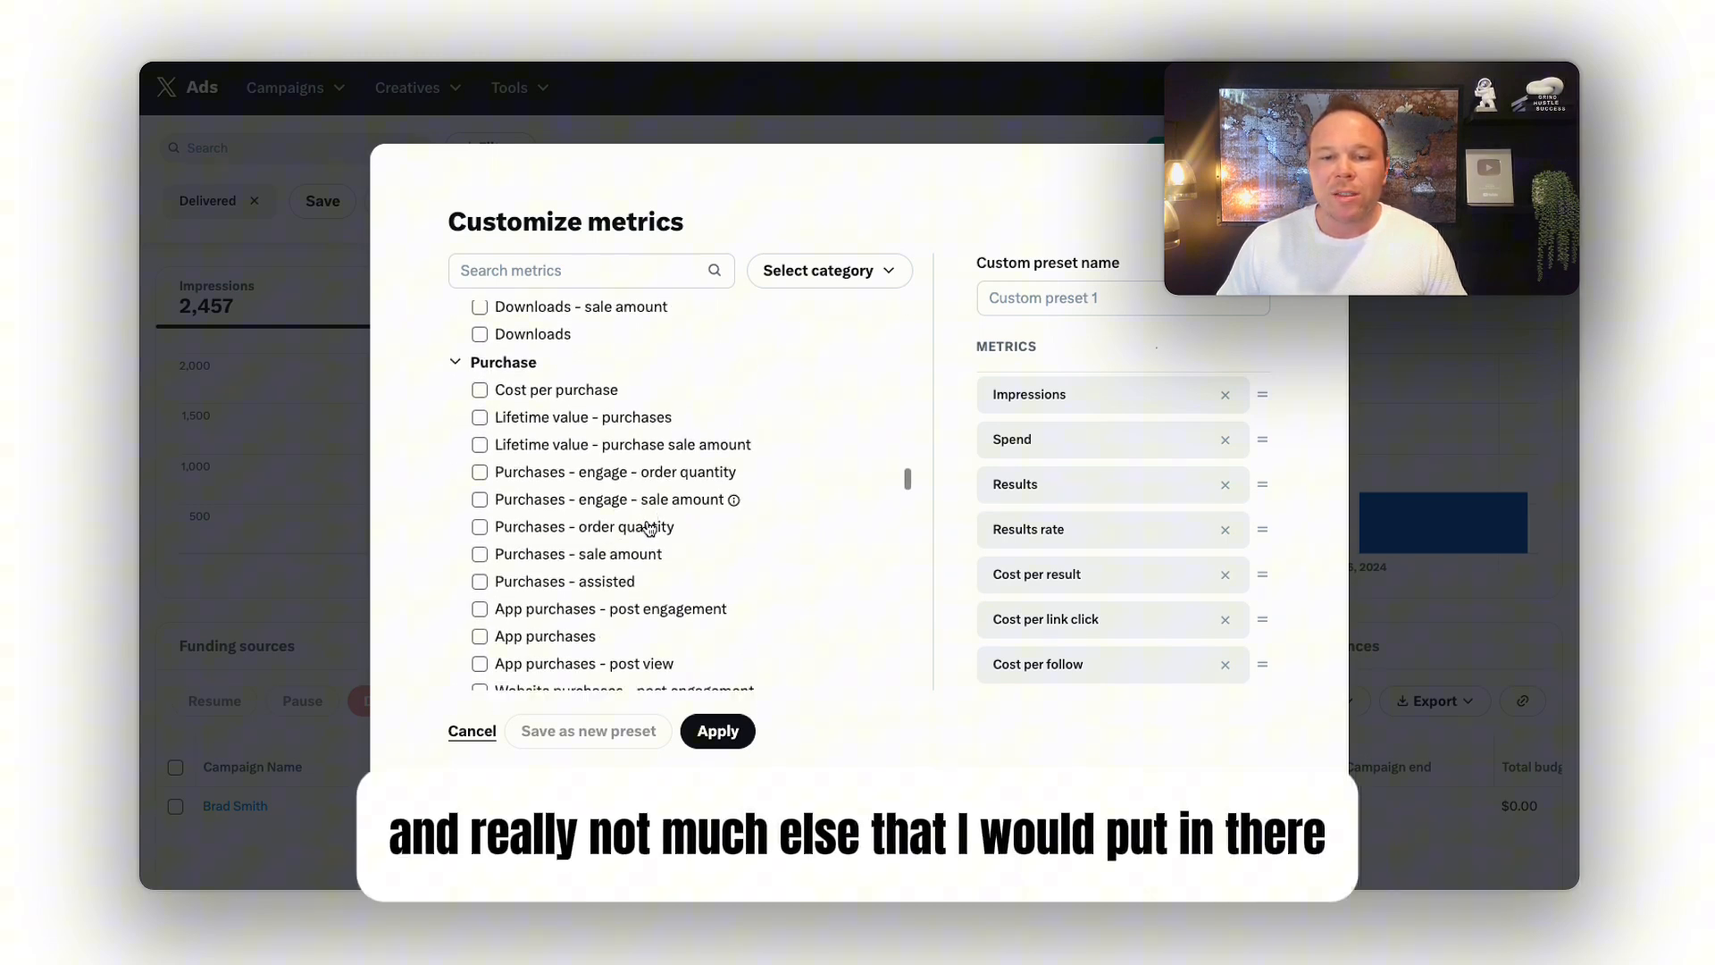
scroll(646, 519, "down", 5)
scroll(646, 518, "up", 3)
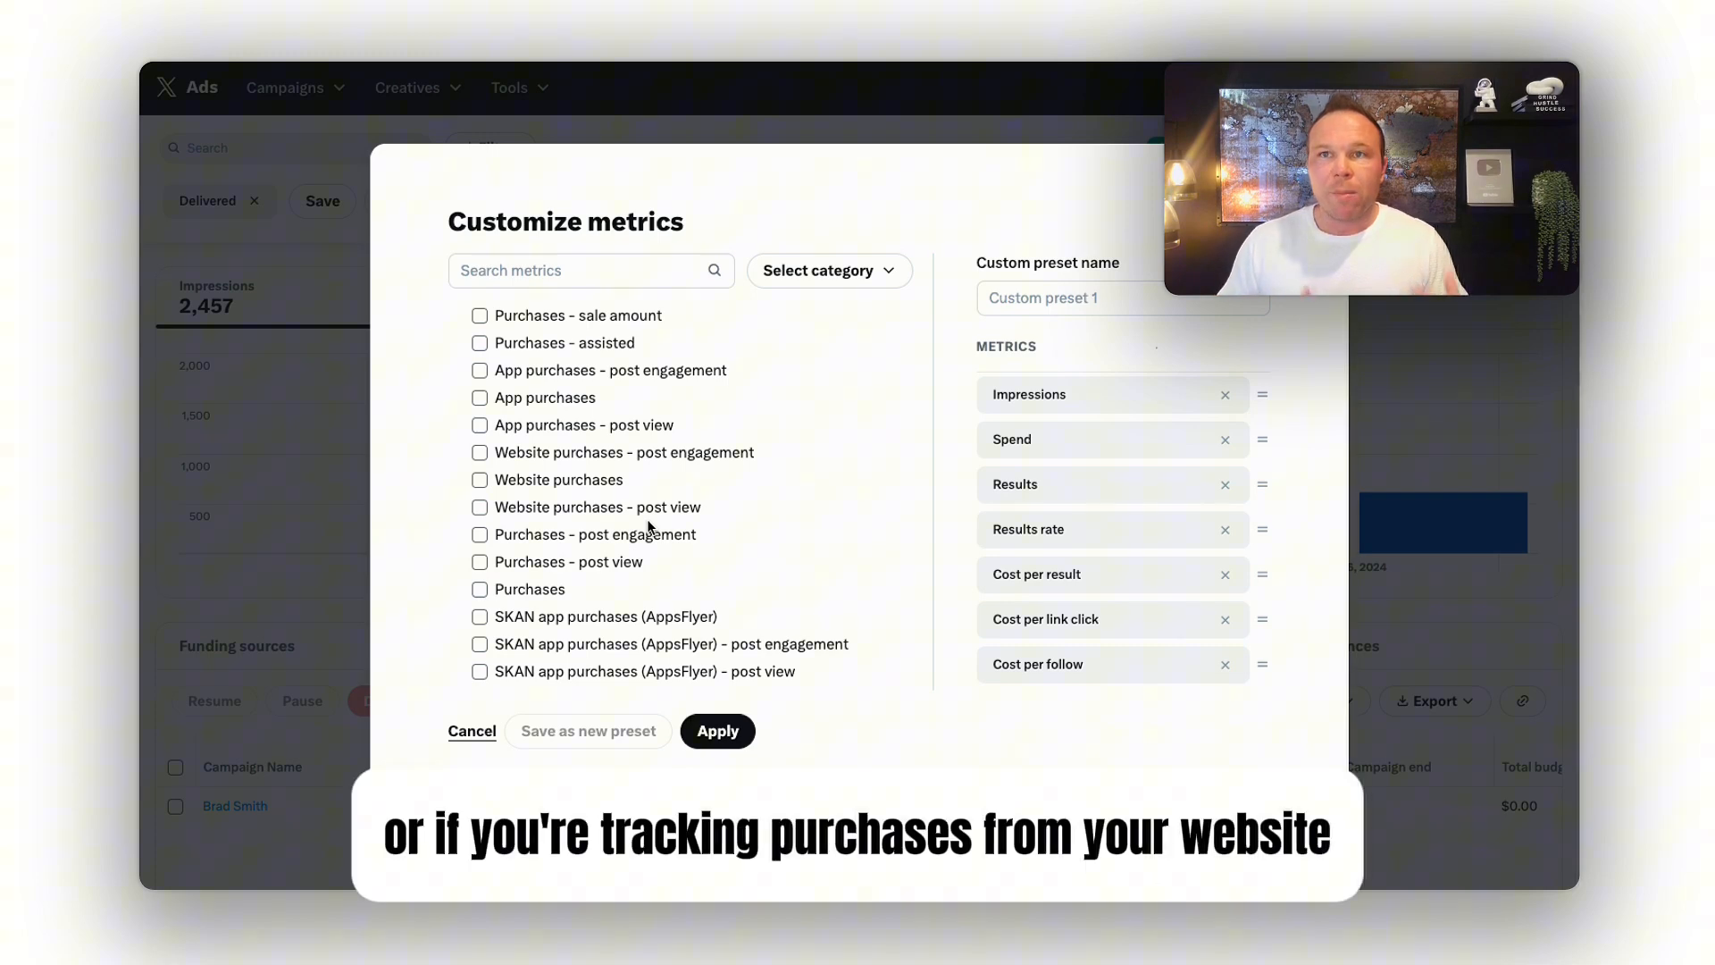
Step: Tick Website purchases, Purchases and Cost per purchase
left_click(480, 479)
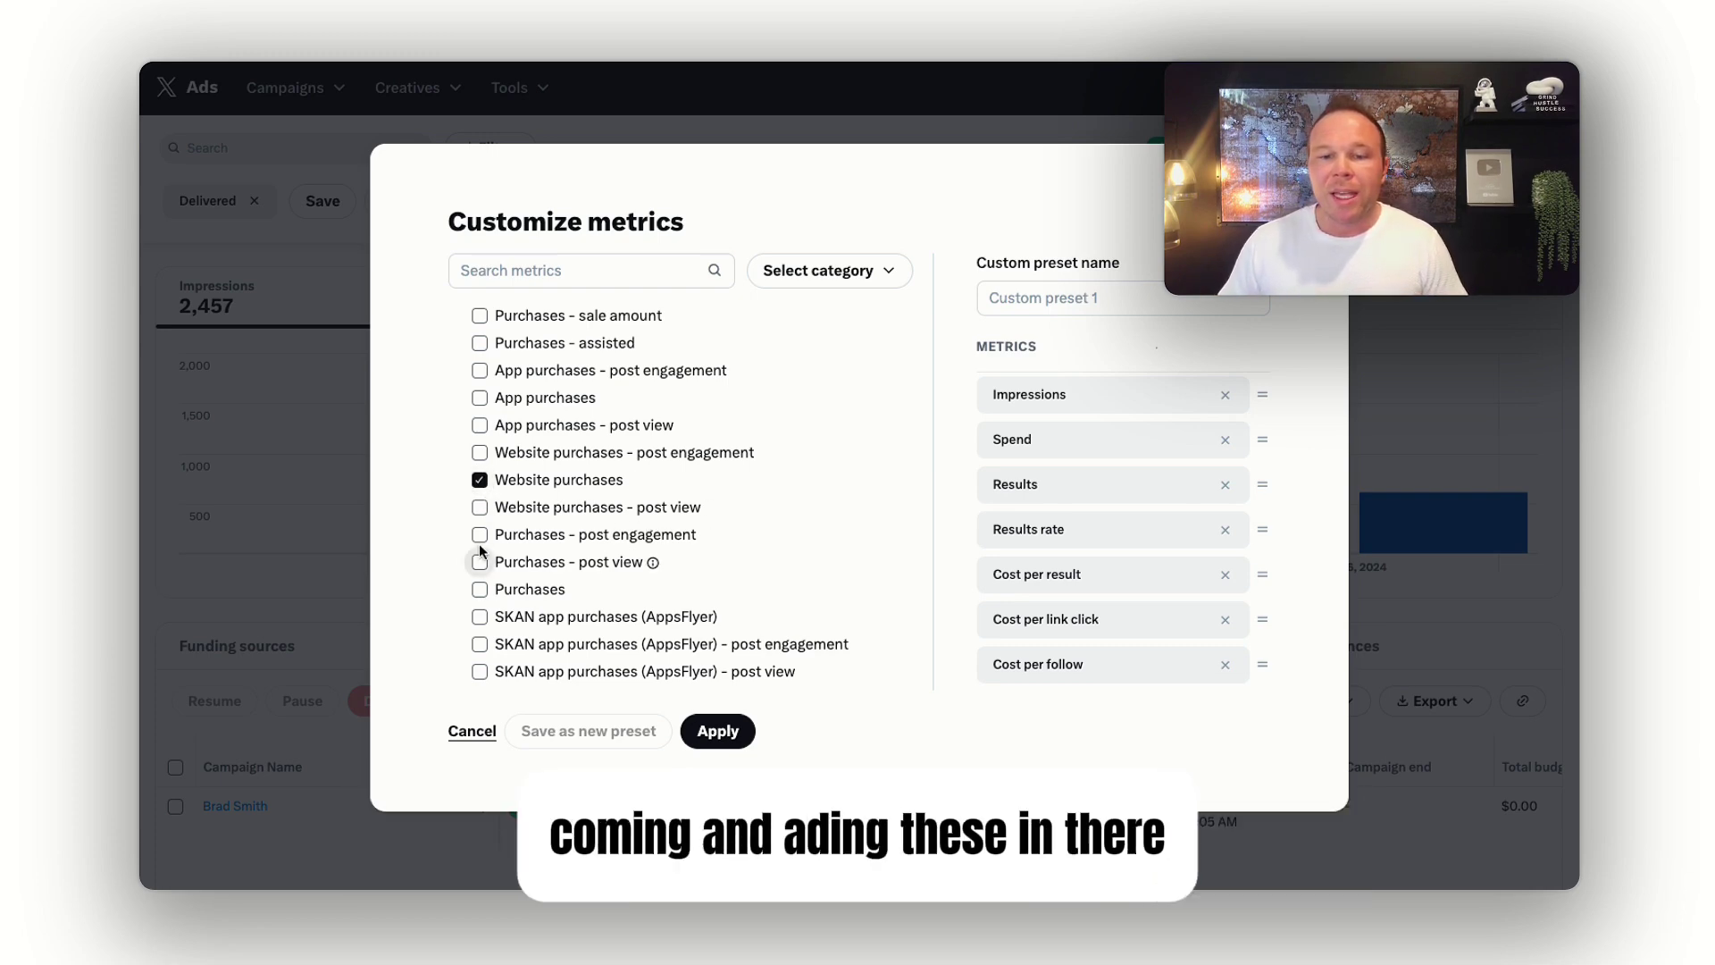
left_click(479, 591)
scroll(480, 590, "up", 5)
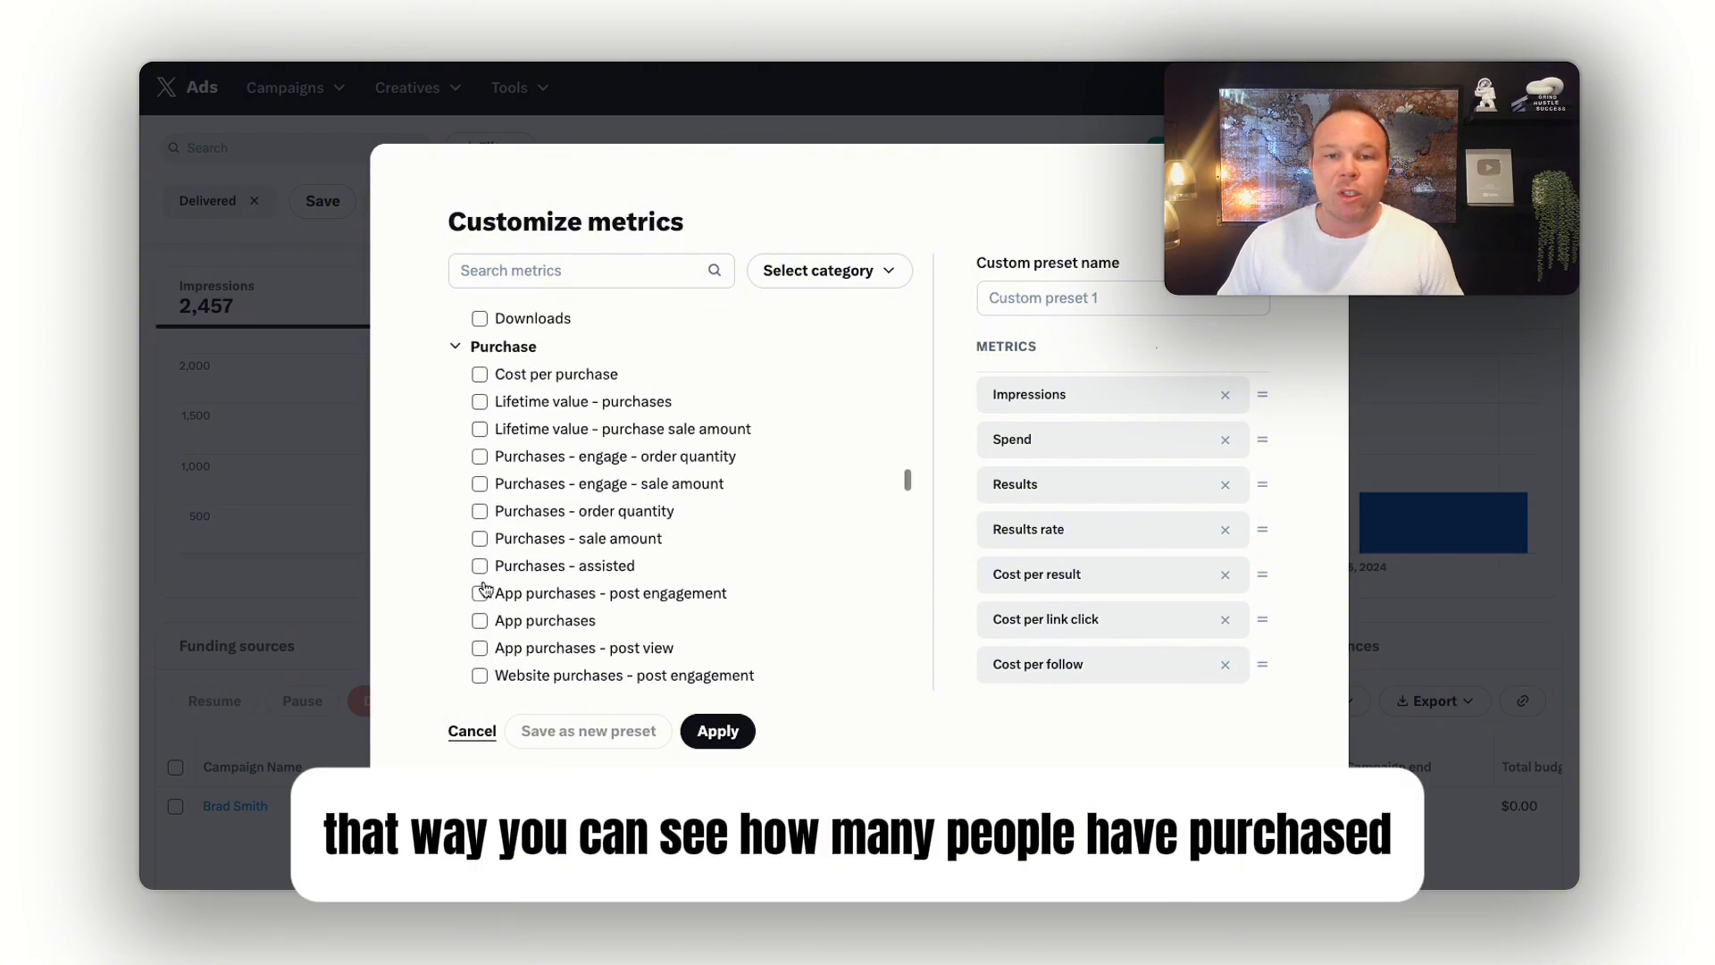
left_click(480, 378)
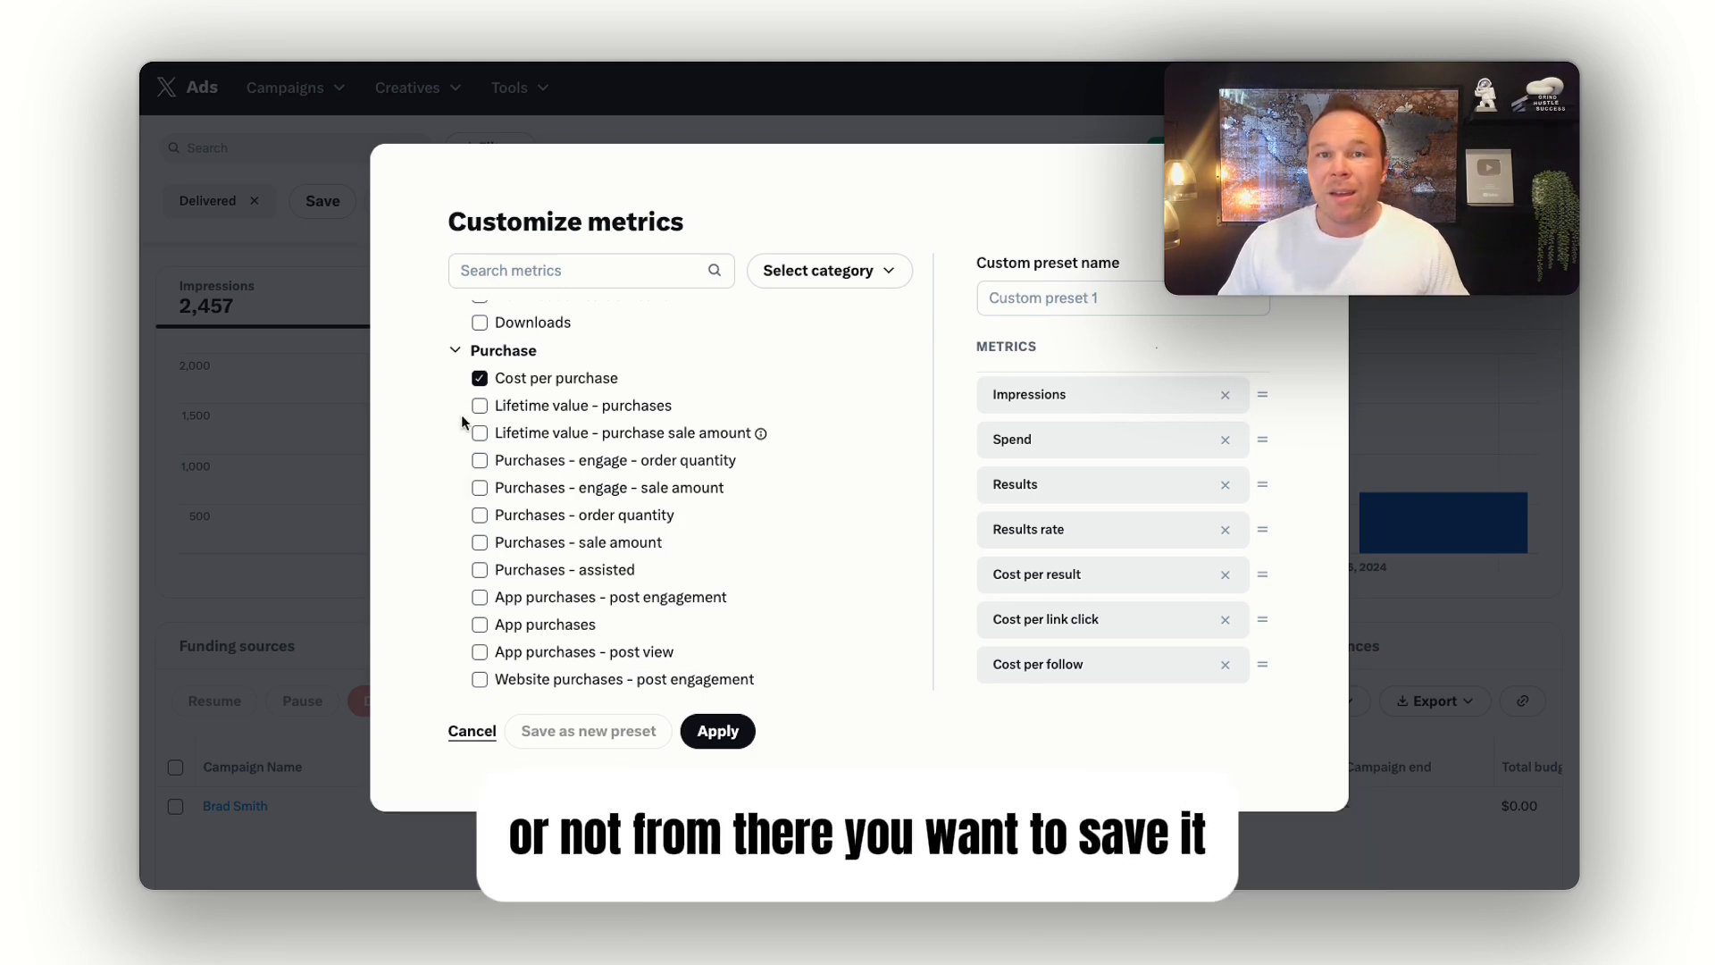
Step: Save the metric set as the new preset 'Brads metrics' applied to the campaigns table
left_click(1106, 297)
type("Bra")
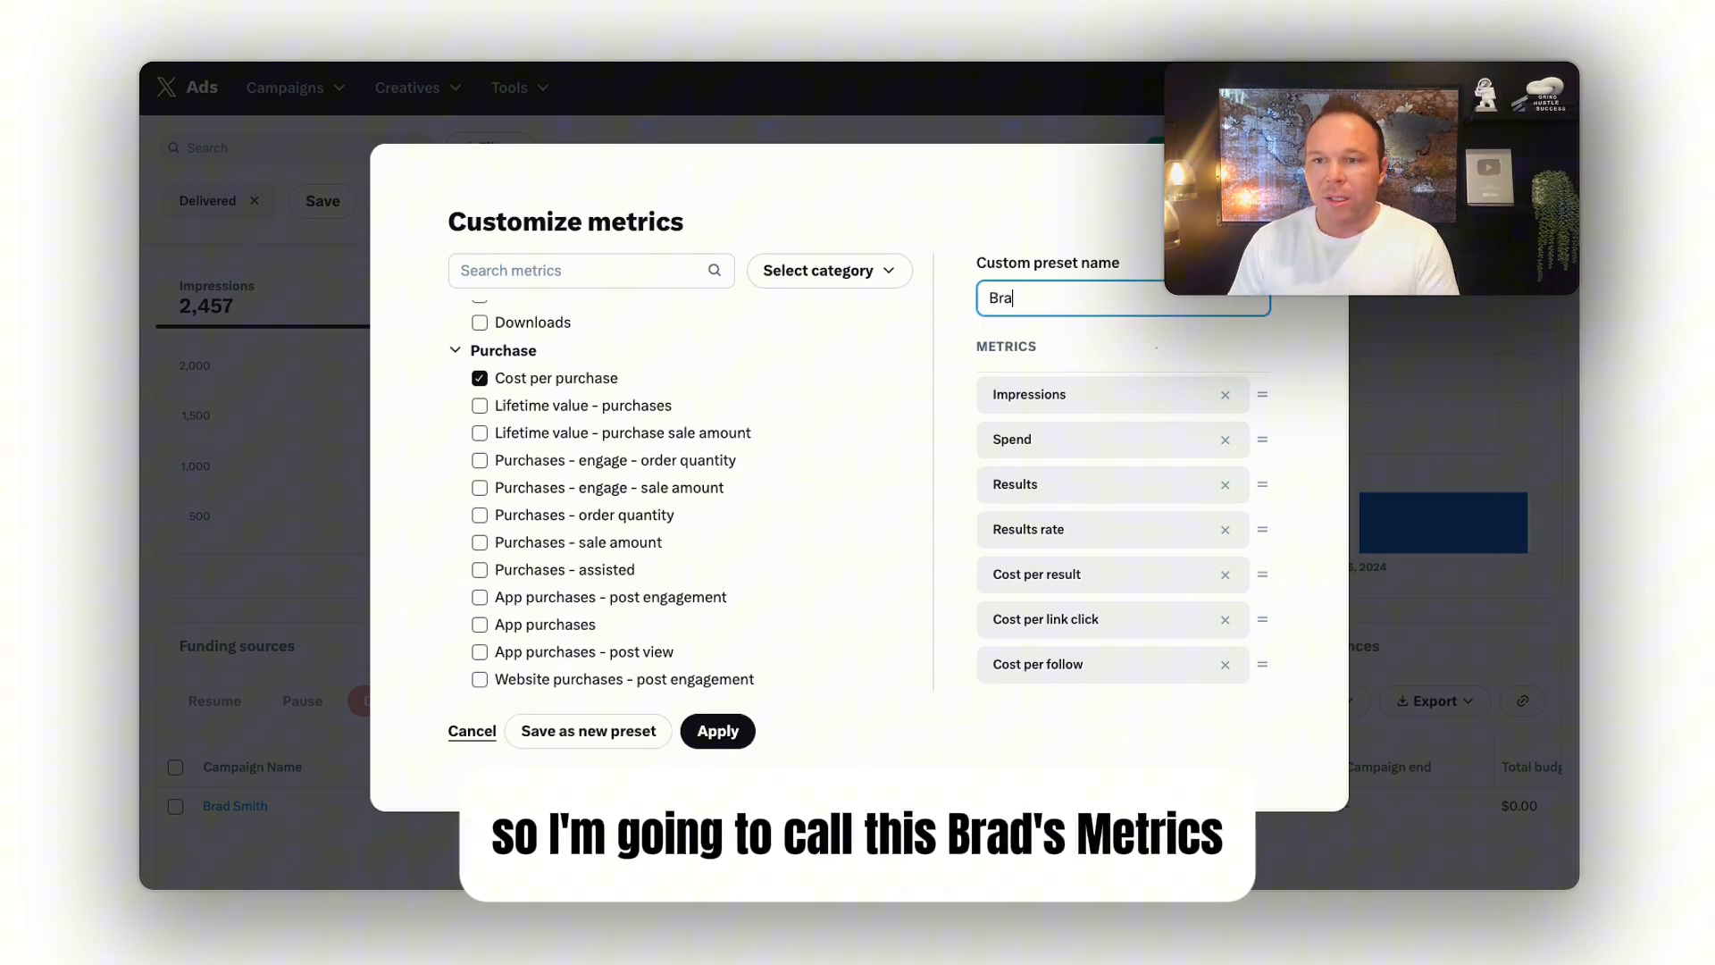
type("ds metrics")
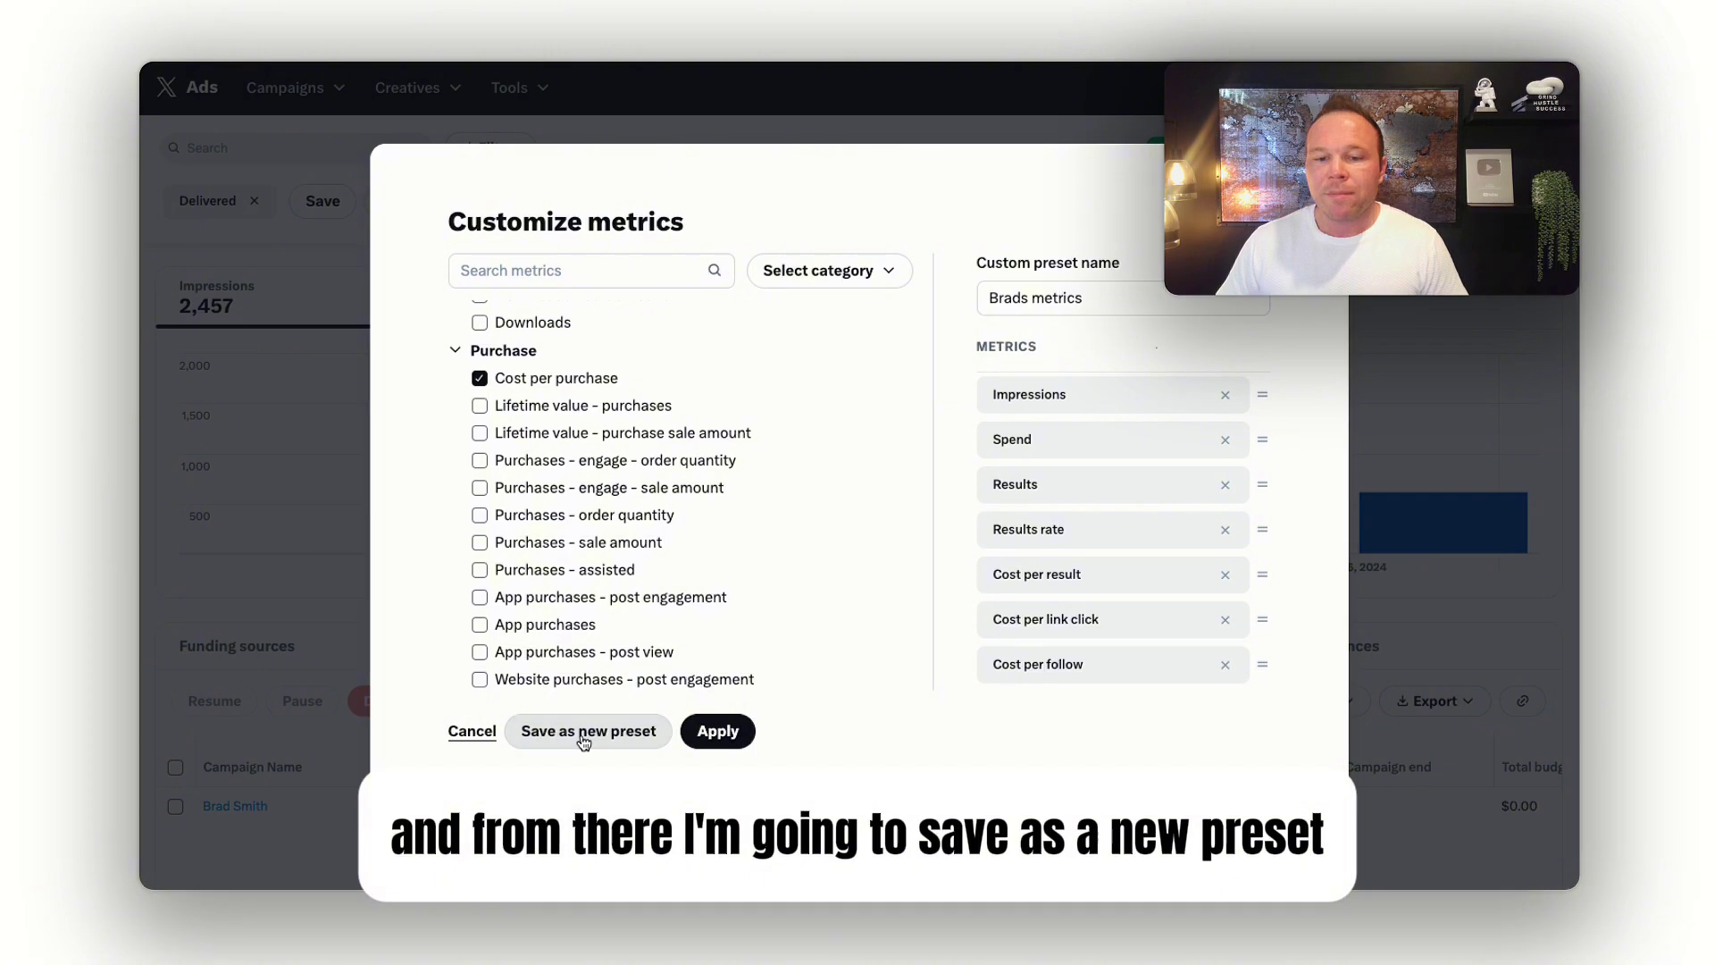
left_click(584, 734)
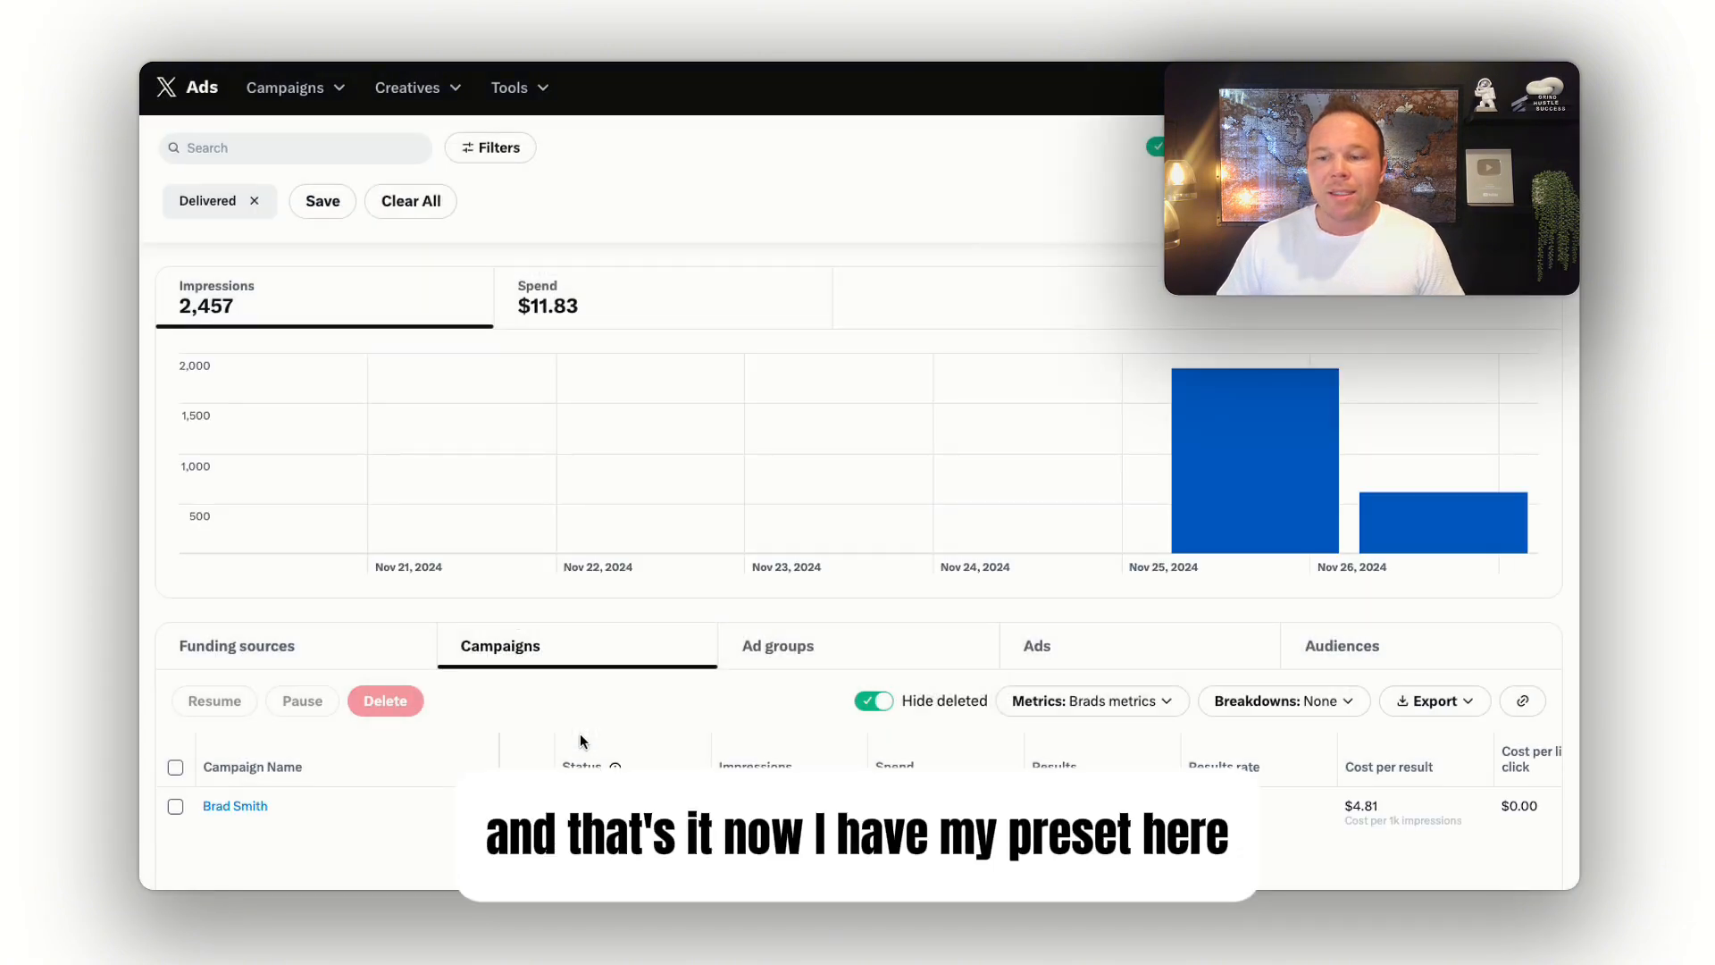
scroll(748, 644, "down", 1)
scroll(1002, 678, "right", 5)
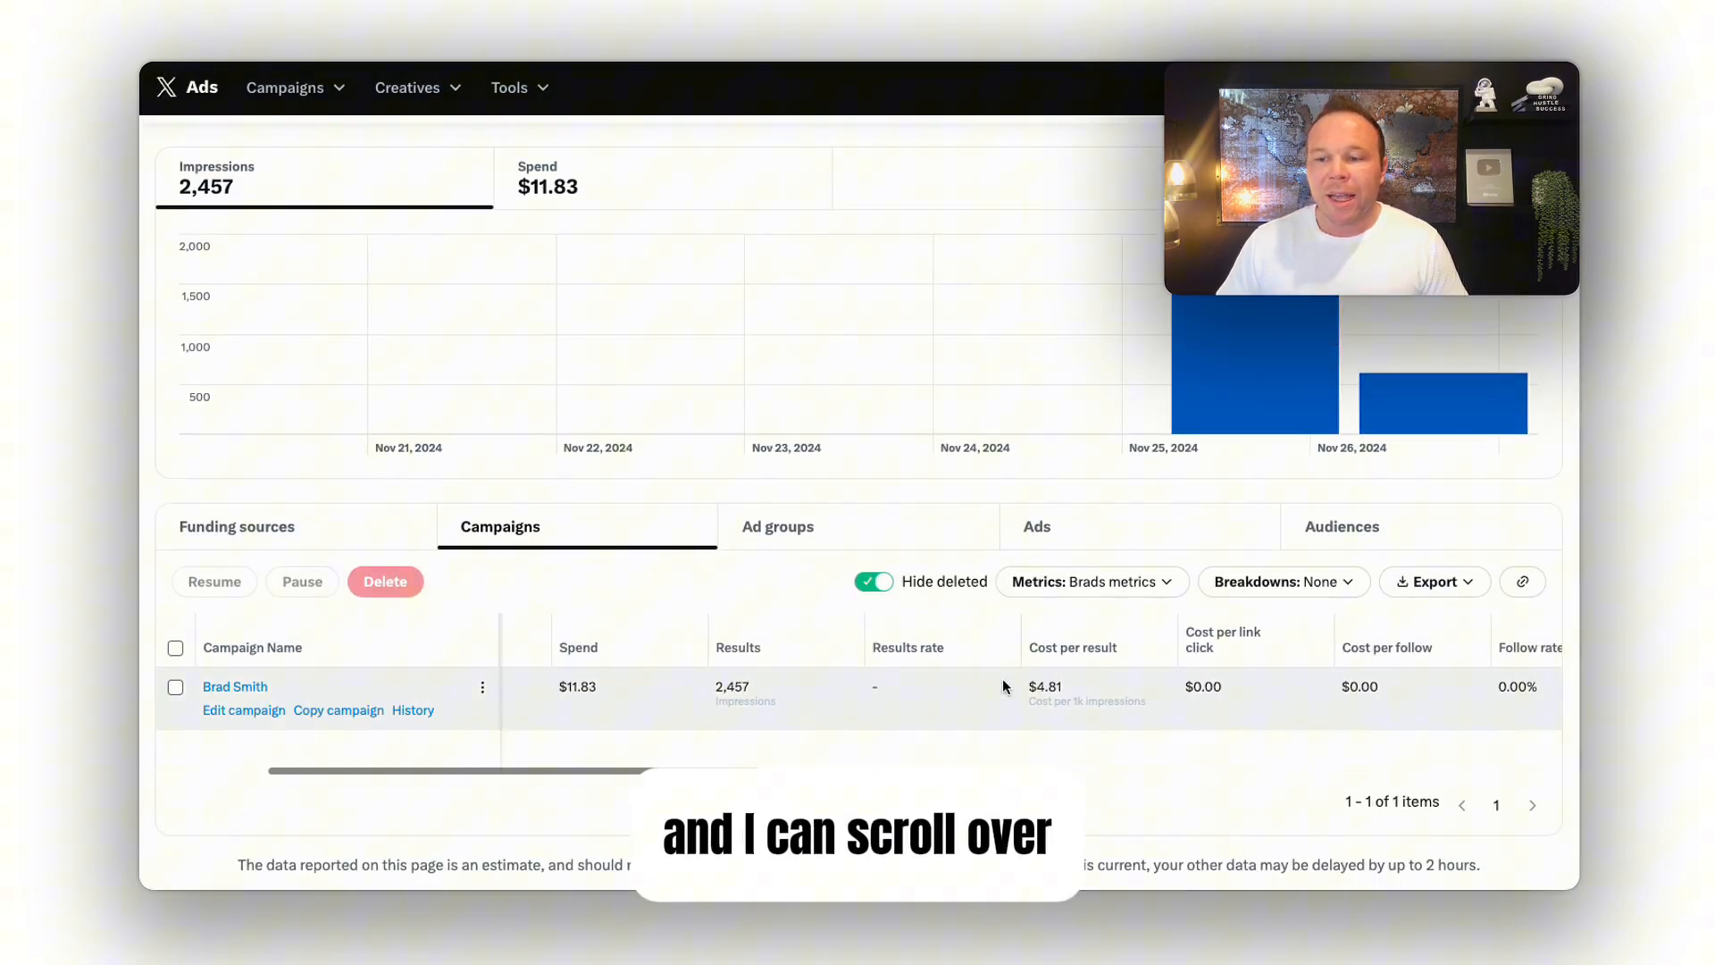
scroll(1002, 678, "right", 3)
scroll(1002, 678, "right", 4)
scroll(1001, 679, "right", 3)
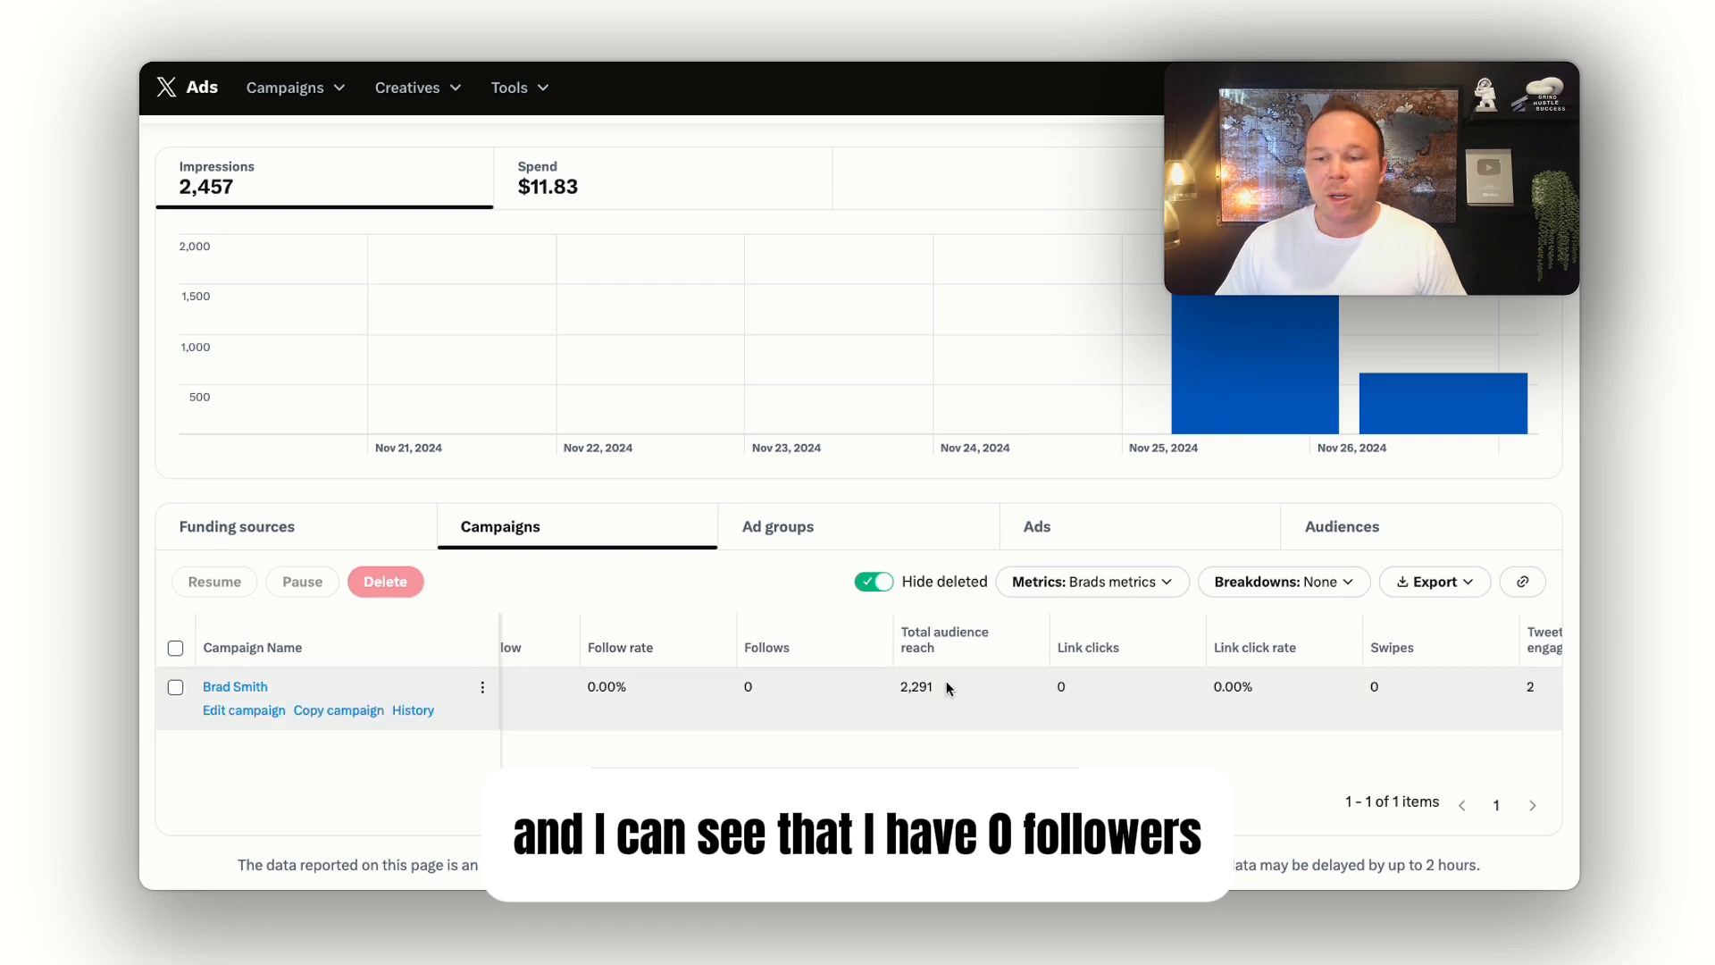
scroll(1114, 692, "right", 3)
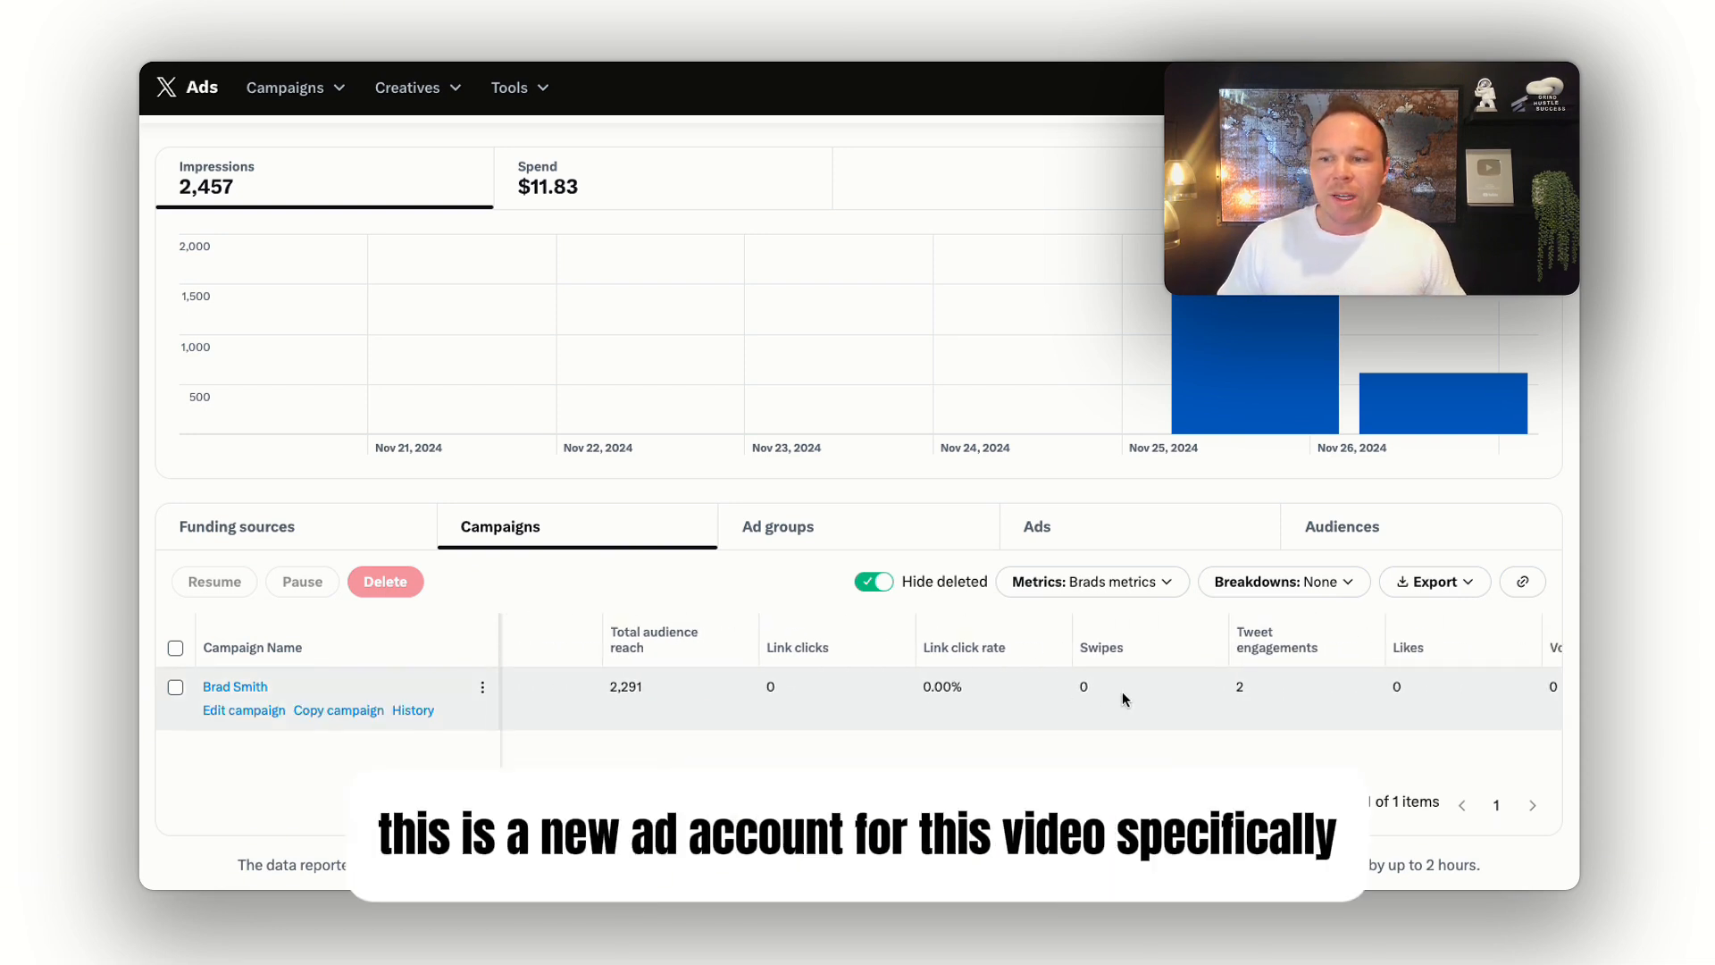
scroll(1216, 681, "right", 4)
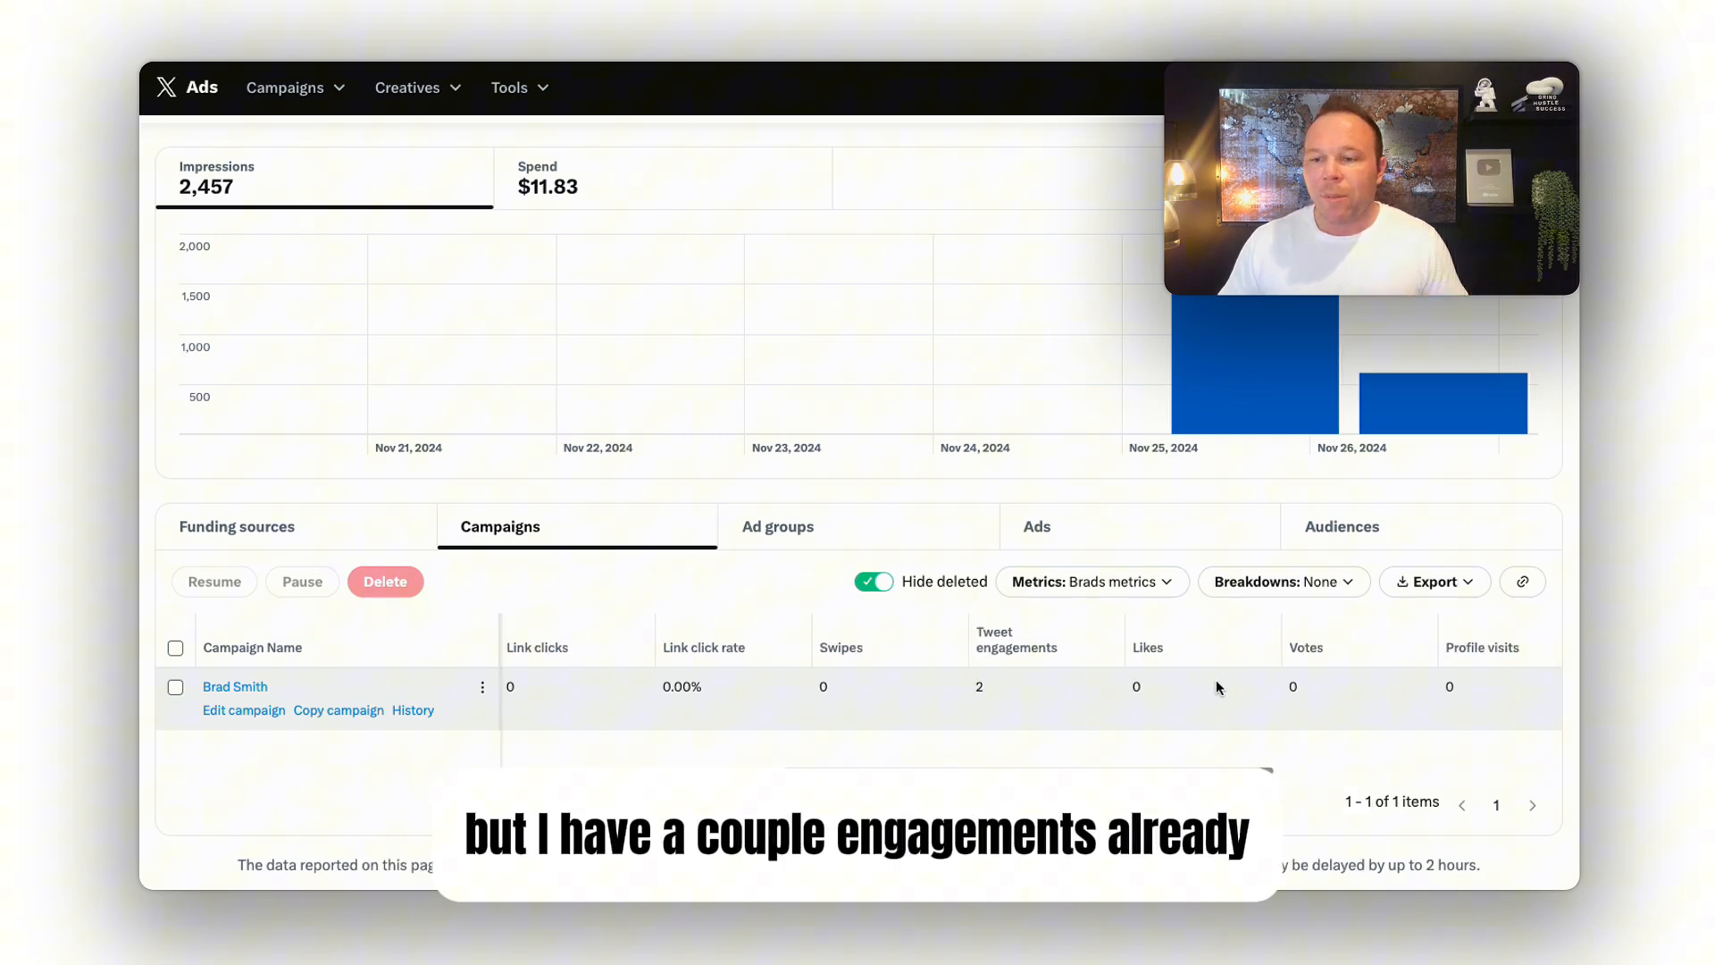
scroll(978, 688, "right", 3)
scroll(979, 688, "right", 3)
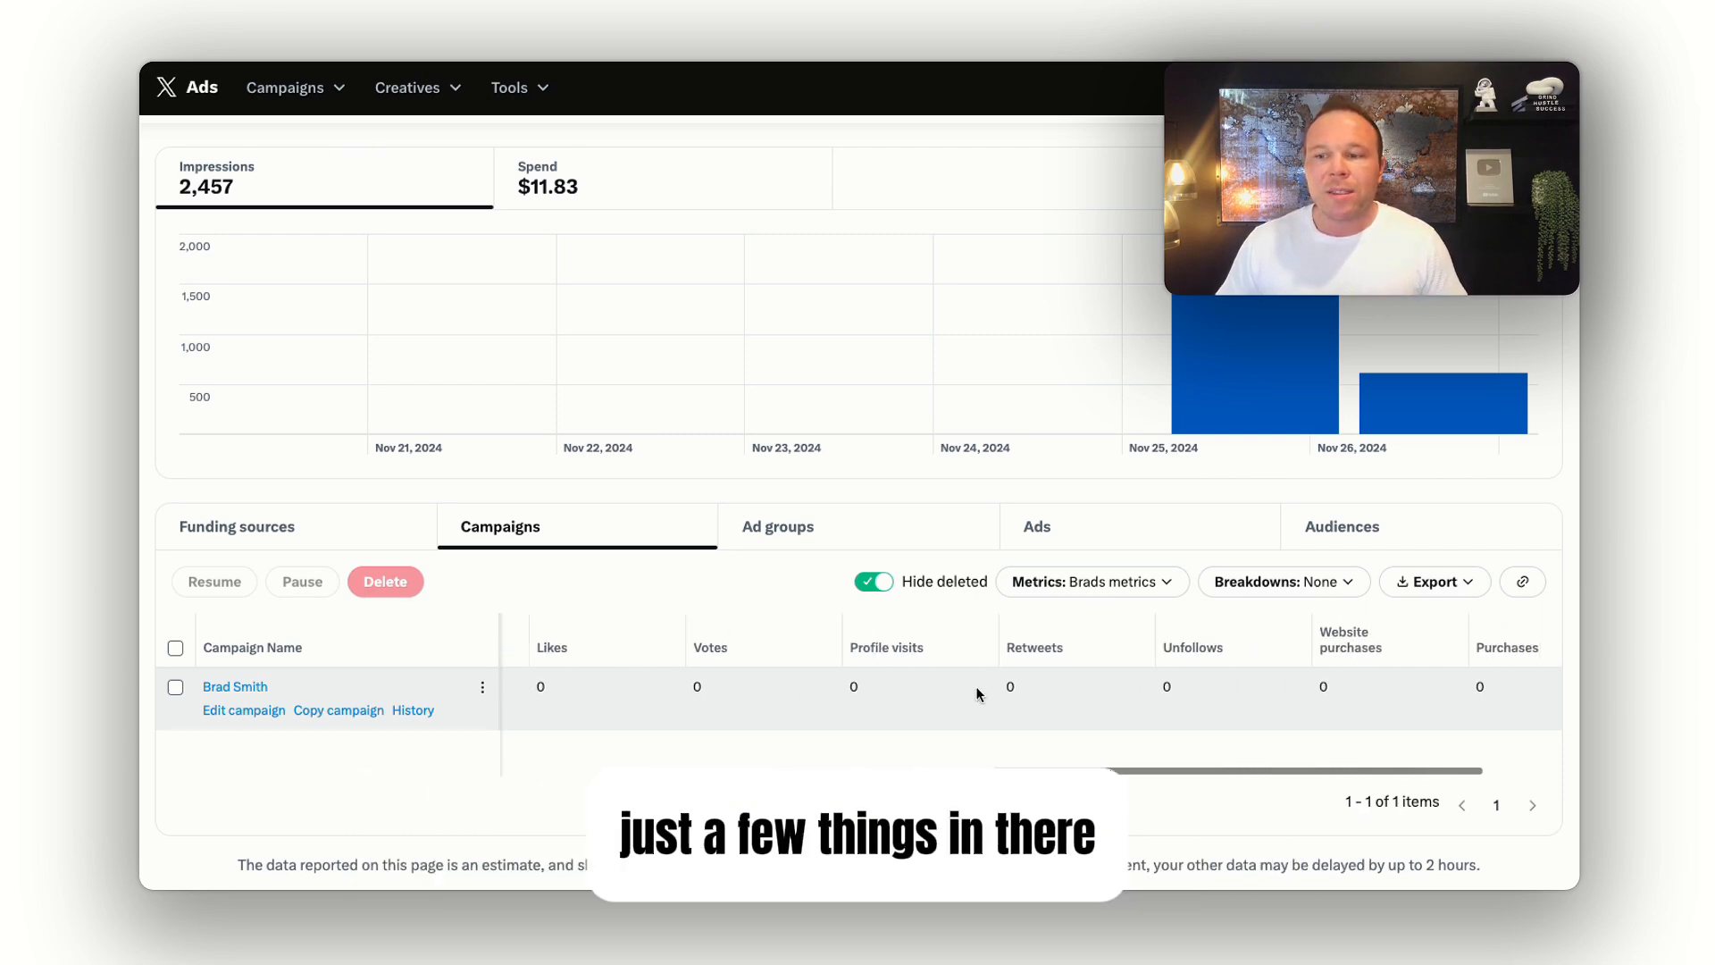
scroll(978, 687, "right", 2)
scroll(978, 688, "right", 2)
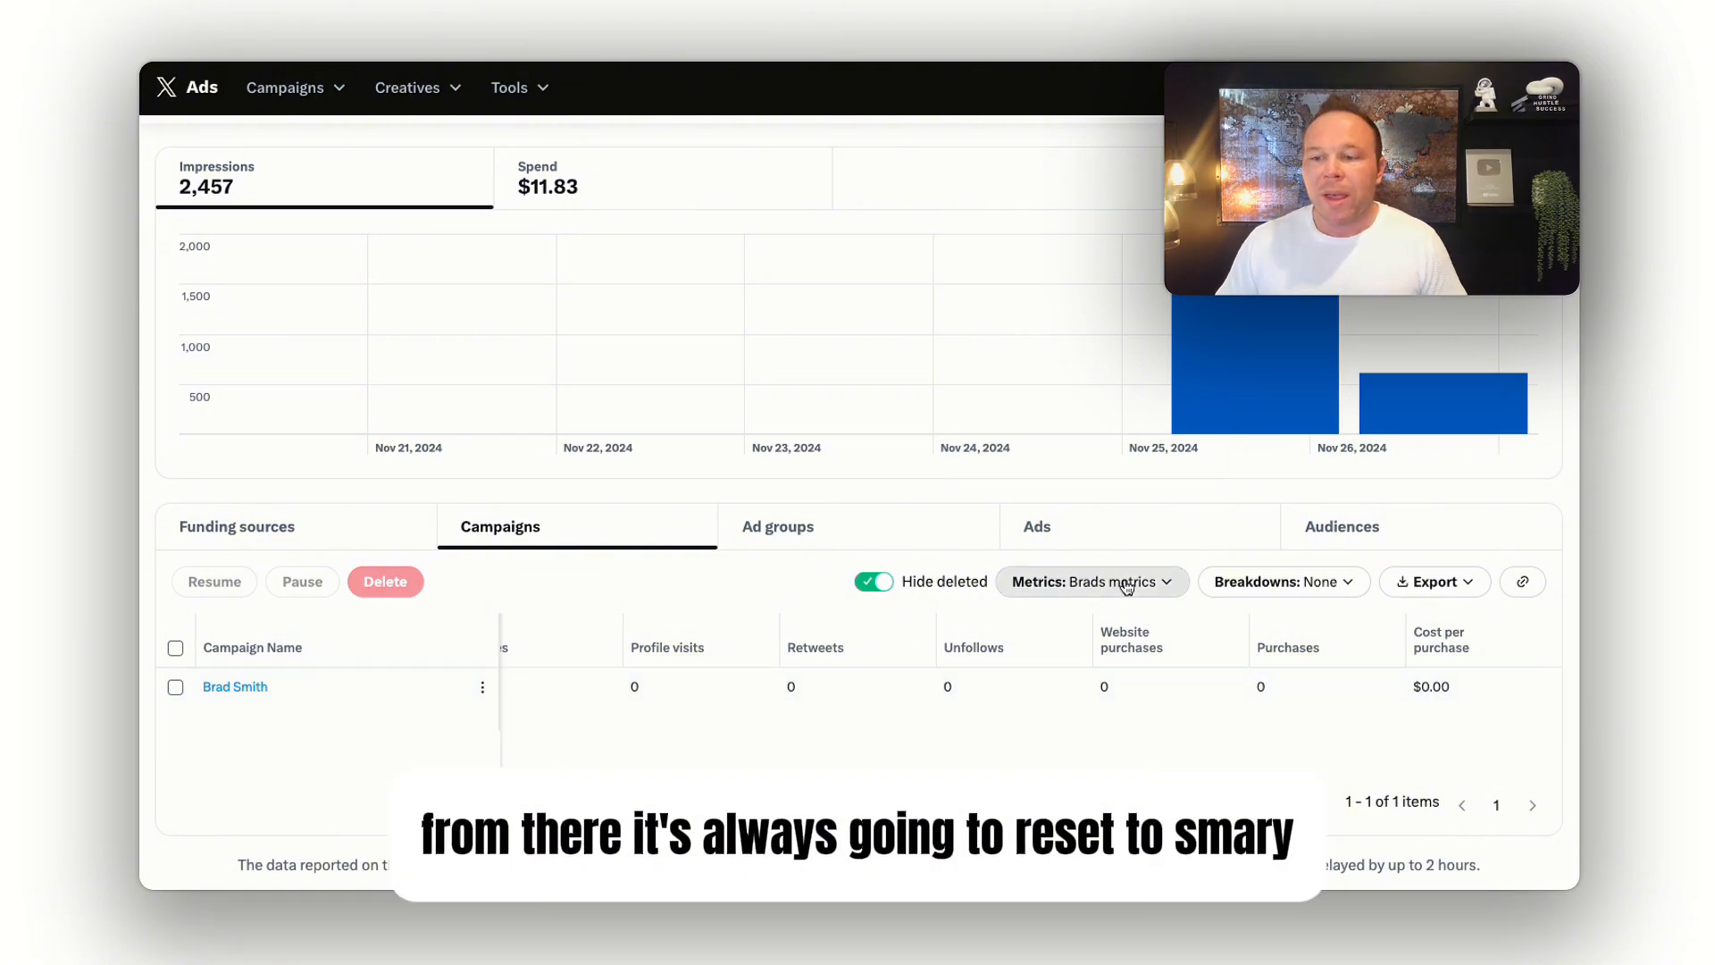
Step: Show the metric sets and custom presets list with Brads metrics checked as active
left_click(1092, 581)
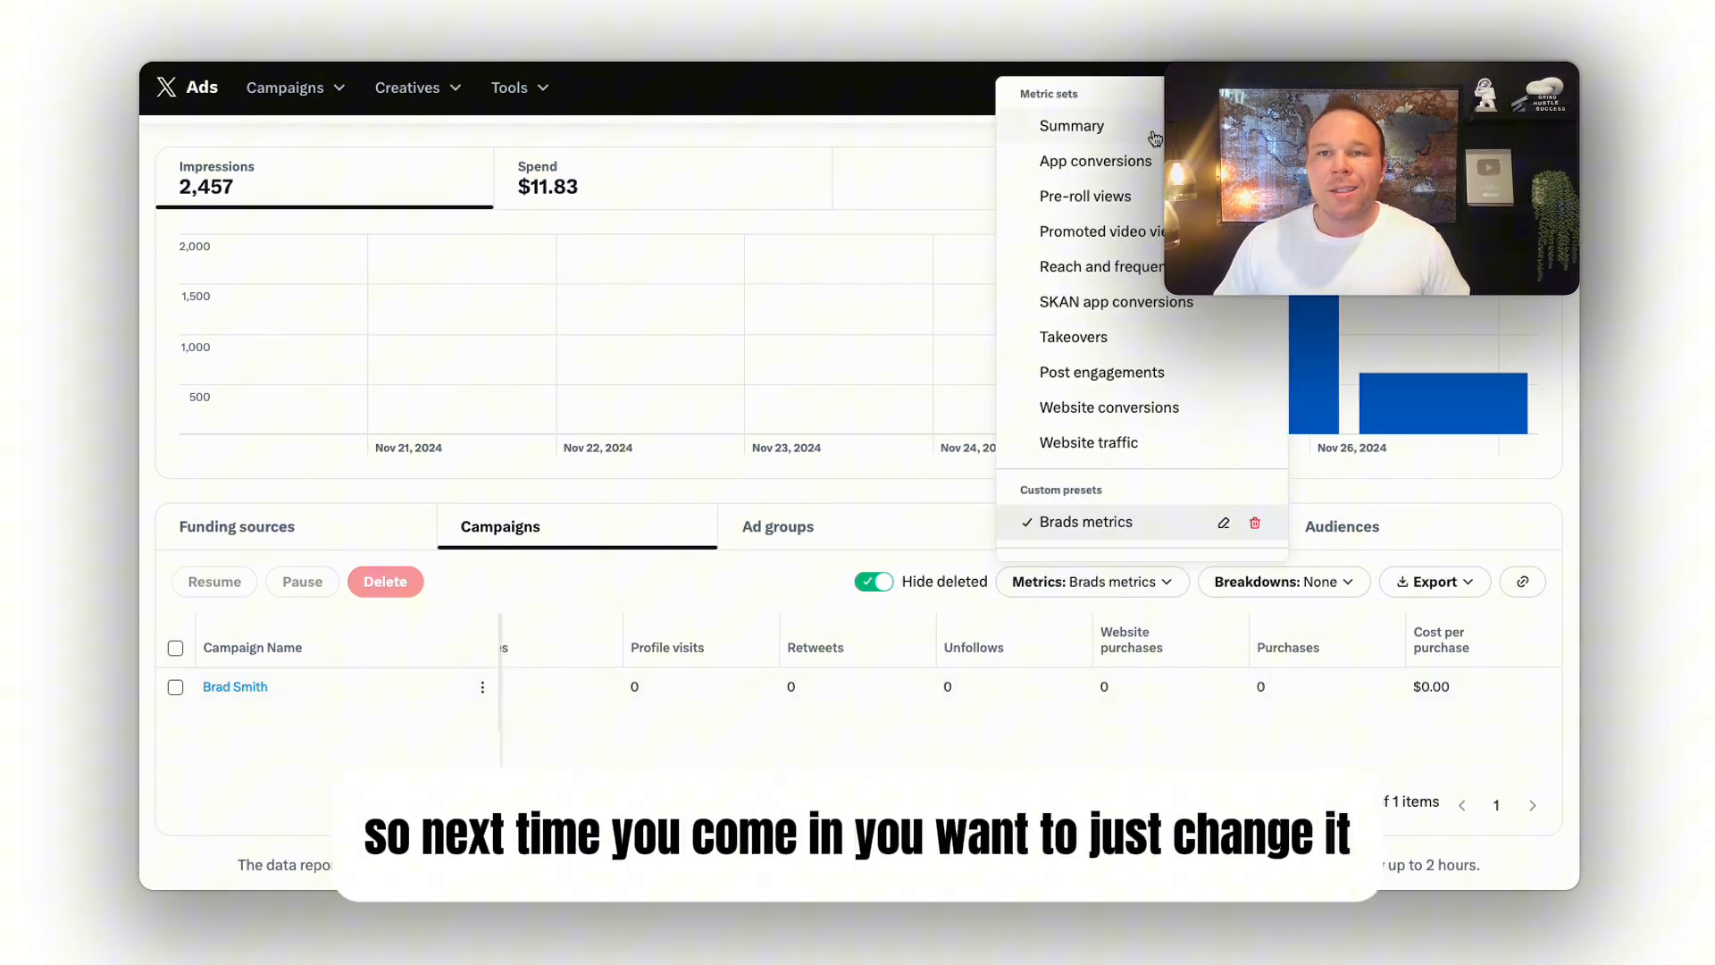